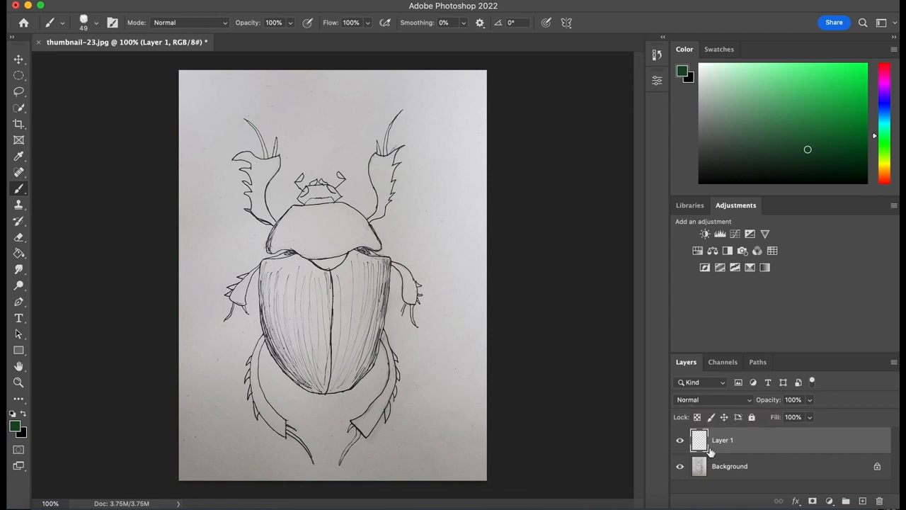
Set Layer 1's blend mode to Multiply and choose a muted yellow-brown as the painting colour.
{"action": "left_click", "coordinate": [749, 402]}
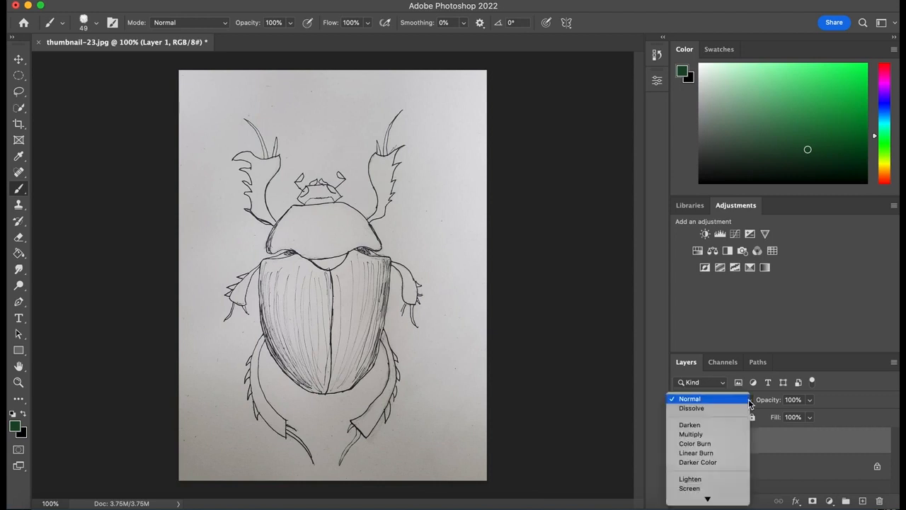
{"action": "left_click", "coordinate": [691, 436]}
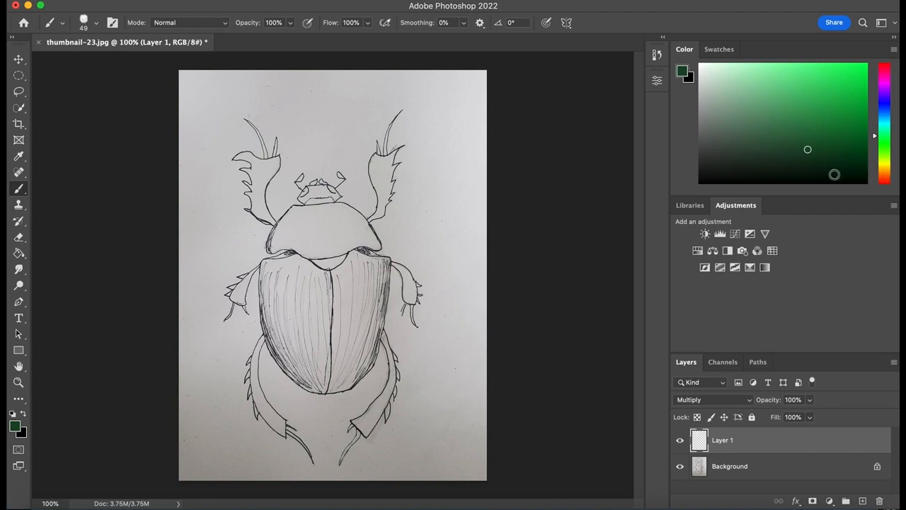
{"action": "left_click", "coordinate": [883, 168]}
{"action": "left_click", "coordinate": [832, 104]}
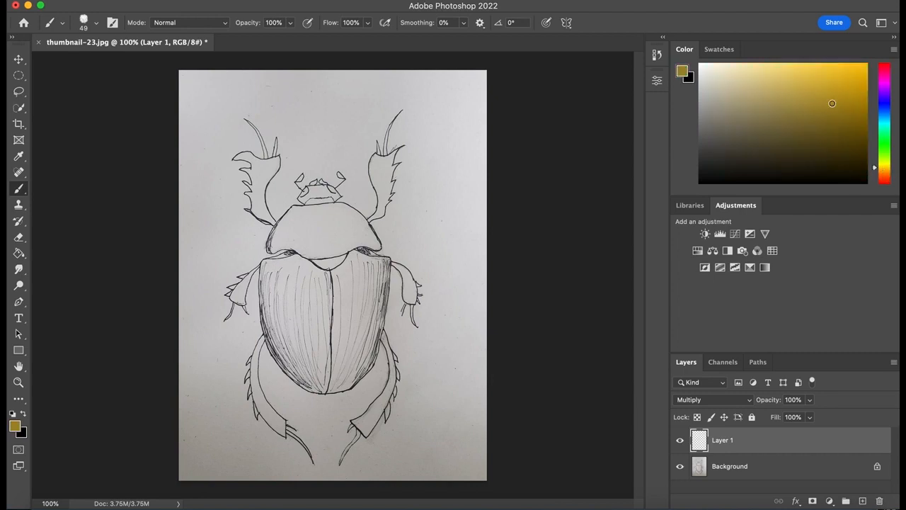
{"action": "left_click", "coordinate": [849, 128]}
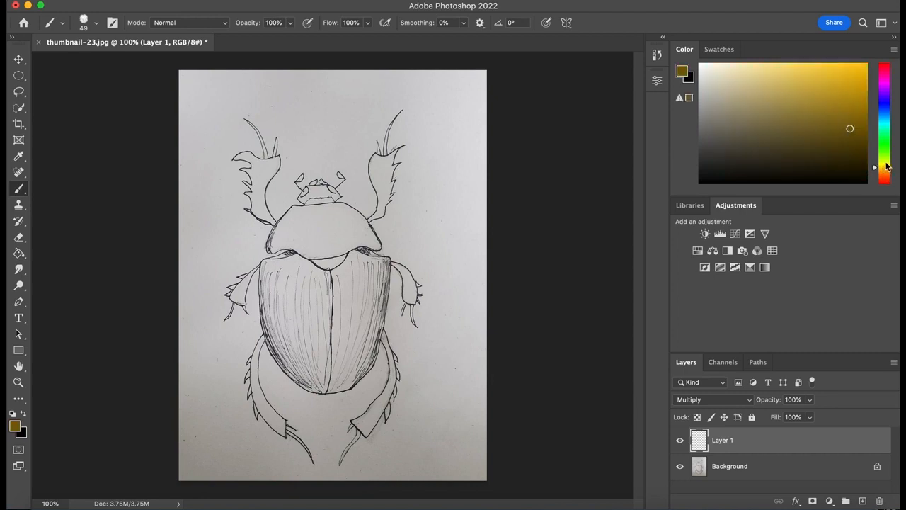
{"action": "left_click", "coordinate": [797, 123]}
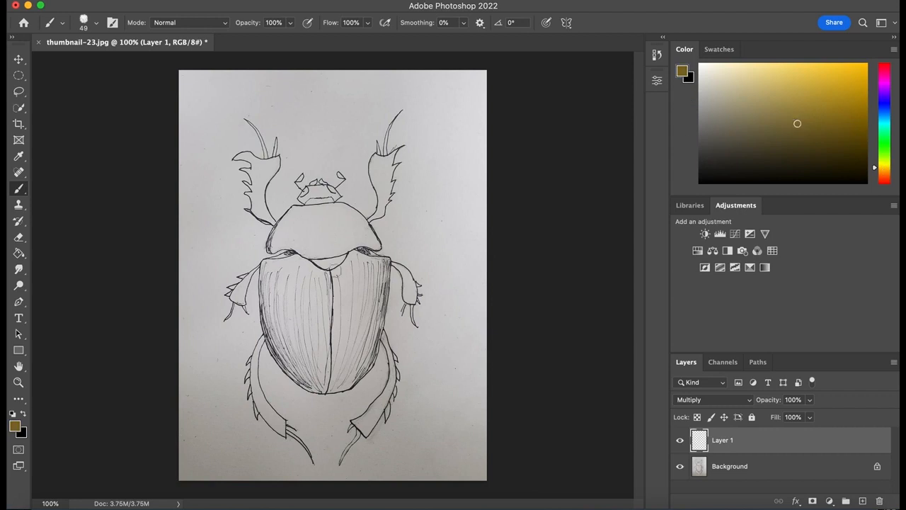
Paint the beetle's left wing case with the muted brown on Layer 1.
{"action": "mouse_move", "coordinate": [300, 296]}
{"action": "left_mouse_down"}
{"action": "mouse_move", "coordinate": [304, 325]}
{"action": "mouse_move", "coordinate": [301, 283]}
{"action": "mouse_move", "coordinate": [278, 291]}
{"action": "mouse_move", "coordinate": [275, 315]}
{"action": "left_mouse_up"}
{"action": "mouse_move", "coordinate": [276, 282]}
{"action": "left_mouse_down"}
{"action": "mouse_move", "coordinate": [269, 263]}
{"action": "mouse_move", "coordinate": [266, 314]}
{"action": "left_mouse_up"}
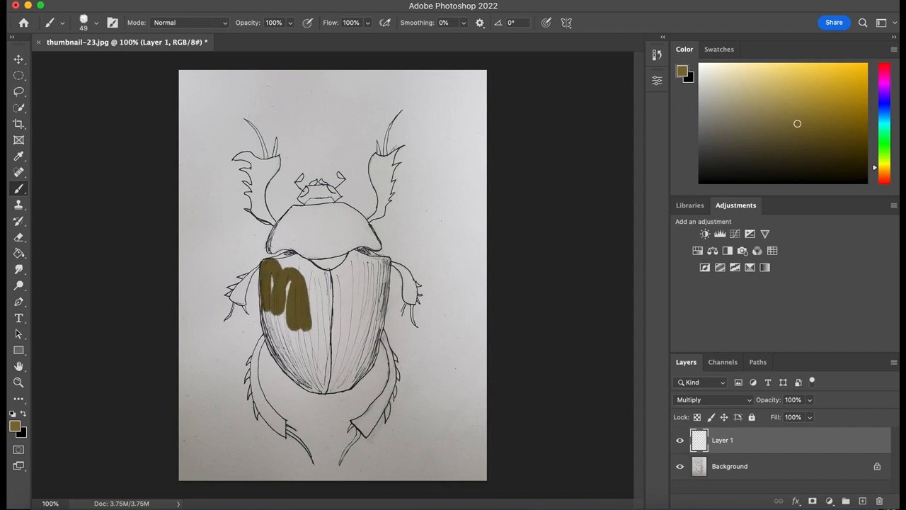
{"action": "mouse_move", "coordinate": [276, 263]}
{"action": "left_mouse_down"}
{"action": "mouse_move", "coordinate": [287, 262]}
{"action": "mouse_move", "coordinate": [287, 299]}
{"action": "mouse_move", "coordinate": [306, 292]}
{"action": "mouse_move", "coordinate": [320, 311]}
{"action": "mouse_move", "coordinate": [328, 268]}
{"action": "mouse_move", "coordinate": [322, 344]}
{"action": "mouse_move", "coordinate": [313, 331]}
{"action": "mouse_move", "coordinate": [325, 375]}
{"action": "mouse_move", "coordinate": [333, 316]}
{"action": "mouse_move", "coordinate": [320, 386]}
{"action": "mouse_move", "coordinate": [296, 344]}
{"action": "mouse_move", "coordinate": [311, 362]}
{"action": "left_mouse_up"}
{"action": "mouse_move", "coordinate": [291, 332]}
{"action": "left_mouse_down"}
{"action": "mouse_move", "coordinate": [265, 307]}
{"action": "mouse_move", "coordinate": [276, 350]}
{"action": "mouse_move", "coordinate": [300, 388]}
{"action": "left_mouse_up"}
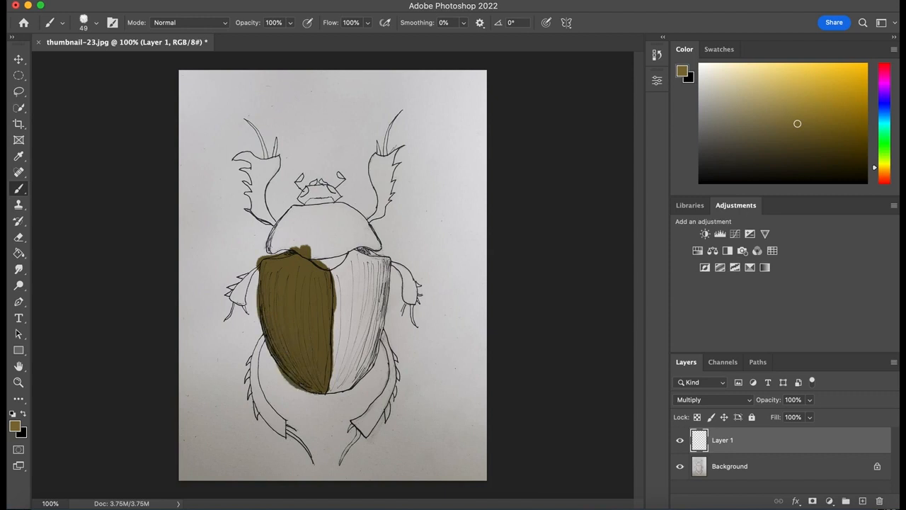
Paint the rest of the beetle brown, covering the head, thorax, right wing case and all the legs.
{"action": "mouse_move", "coordinate": [302, 241]}
{"action": "left_mouse_down"}
{"action": "mouse_move", "coordinate": [312, 252]}
{"action": "mouse_move", "coordinate": [278, 245]}
{"action": "mouse_move", "coordinate": [298, 210]}
{"action": "mouse_move", "coordinate": [341, 211]}
{"action": "mouse_move", "coordinate": [315, 252]}
{"action": "mouse_move", "coordinate": [321, 225]}
{"action": "mouse_move", "coordinate": [330, 264]}
{"action": "left_mouse_up"}
{"action": "mouse_move", "coordinate": [335, 315]}
{"action": "left_mouse_down"}
{"action": "mouse_move", "coordinate": [345, 216]}
{"action": "mouse_move", "coordinate": [301, 198]}
{"action": "mouse_move", "coordinate": [311, 191]}
{"action": "mouse_move", "coordinate": [341, 202]}
{"action": "mouse_move", "coordinate": [321, 177]}
{"action": "mouse_move", "coordinate": [303, 174]}
{"action": "mouse_move", "coordinate": [337, 169]}
{"action": "mouse_move", "coordinate": [370, 234]}
{"action": "mouse_move", "coordinate": [345, 251]}
{"action": "mouse_move", "coordinate": [327, 395]}
{"action": "mouse_move", "coordinate": [358, 374]}
{"action": "mouse_move", "coordinate": [344, 322]}
{"action": "mouse_move", "coordinate": [382, 262]}
{"action": "mouse_move", "coordinate": [350, 354]}
{"action": "mouse_move", "coordinate": [364, 297]}
{"action": "mouse_move", "coordinate": [365, 319]}
{"action": "mouse_move", "coordinate": [274, 237]}
{"action": "mouse_move", "coordinate": [371, 225]}
{"action": "mouse_move", "coordinate": [374, 147]}
{"action": "mouse_move", "coordinate": [407, 103]}
{"action": "left_mouse_up"}
{"action": "mouse_move", "coordinate": [273, 231]}
{"action": "left_mouse_down"}
{"action": "mouse_move", "coordinate": [251, 170]}
{"action": "mouse_move", "coordinate": [254, 121]}
{"action": "mouse_move", "coordinate": [237, 160]}
{"action": "left_mouse_up"}
{"action": "mouse_move", "coordinate": [261, 272]}
{"action": "left_mouse_down"}
{"action": "mouse_move", "coordinate": [235, 315]}
{"action": "mouse_move", "coordinate": [242, 280]}
{"action": "left_mouse_up"}
{"action": "mouse_move", "coordinate": [386, 265]}
{"action": "left_mouse_down"}
{"action": "mouse_move", "coordinate": [412, 317]}
{"action": "mouse_move", "coordinate": [388, 389]}
{"action": "mouse_move", "coordinate": [340, 468]}
{"action": "mouse_move", "coordinate": [397, 400]}
{"action": "left_mouse_up"}
{"action": "mouse_move", "coordinate": [255, 333]}
{"action": "left_mouse_down"}
{"action": "mouse_move", "coordinate": [261, 412]}
{"action": "mouse_move", "coordinate": [279, 431]}
{"action": "mouse_move", "coordinate": [260, 389]}
{"action": "mouse_move", "coordinate": [267, 277]}
{"action": "left_mouse_up"}
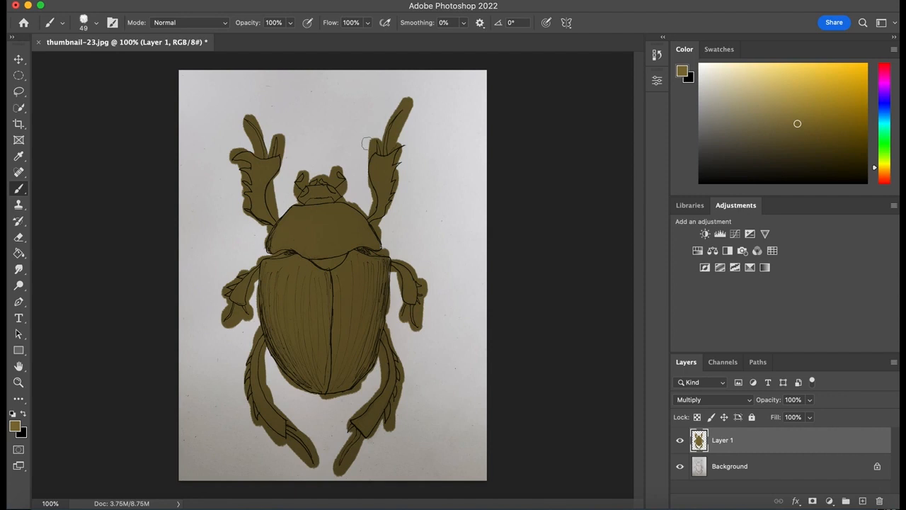
Lasso the gap between the left front leg and the thorax, erase the brown spill inside it, and deselect.
{"action": "left_click", "coordinate": [20, 383]}
{"action": "left_click", "coordinate": [83, 22]}
{"action": "left_click", "coordinate": [327, 233]}
{"action": "left_click", "coordinate": [328, 234]}
{"action": "left_click", "coordinate": [200, 127]}
{"action": "key", "text": "b"}
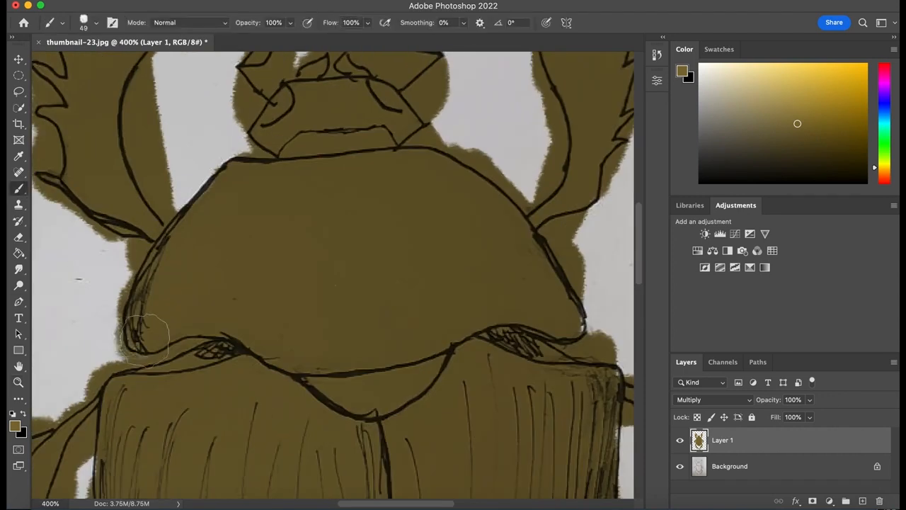
{"action": "left_click", "coordinate": [19, 237]}
{"action": "key", "text": "z"}
{"action": "left_click", "coordinate": [171, 97]}
{"action": "key", "text": "l"}
{"action": "mouse_move", "coordinate": [129, 55]}
{"action": "left_mouse_down"}
{"action": "mouse_move", "coordinate": [108, 120]}
{"action": "mouse_move", "coordinate": [111, 167]}
{"action": "mouse_move", "coordinate": [147, 242]}
{"action": "mouse_move", "coordinate": [170, 258]}
{"action": "mouse_move", "coordinate": [196, 165]}
{"action": "mouse_move", "coordinate": [130, 53]}
{"action": "left_mouse_up"}
{"action": "key", "text": "e"}
{"action": "mouse_move", "coordinate": [127, 92]}
{"action": "left_mouse_down"}
{"action": "mouse_move", "coordinate": [145, 60]}
{"action": "mouse_move", "coordinate": [141, 170]}
{"action": "mouse_move", "coordinate": [167, 241]}
{"action": "left_mouse_up"}
{"action": "left_click", "coordinate": [21, 92]}
{"action": "key", "text": "super+d"}
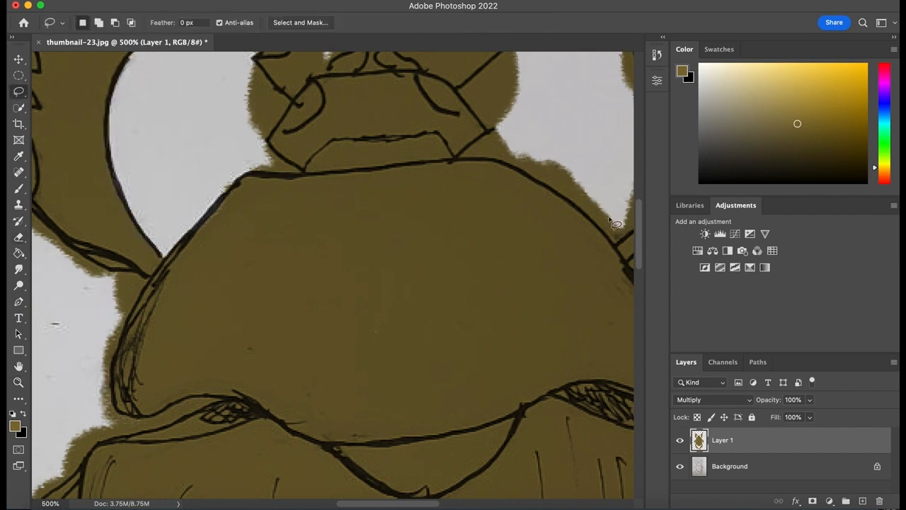
Erase the brown overspill along the upper inner edge of the left front leg within a lasso selection, then deselect.
{"action": "left_click_drag", "start_coordinate": [639, 221], "coordinate": [640, 195]}
{"action": "mouse_move", "coordinate": [130, 240]}
{"action": "left_mouse_down"}
{"action": "mouse_move", "coordinate": [186, 146]}
{"action": "mouse_move", "coordinate": [166, 232]}
{"action": "mouse_move", "coordinate": [205, 114]}
{"action": "left_mouse_up"}
{"action": "key", "text": "e"}
{"action": "key", "text": "l"}
{"action": "key", "text": "super+d"}
Lasso and erase the brown spill around the tip of the left antenna, clearing each selection.
{"action": "mouse_move", "coordinate": [299, 205]}
{"action": "left_mouse_down"}
{"action": "mouse_move", "coordinate": [251, 298]}
{"action": "mouse_move", "coordinate": [311, 248]}
{"action": "mouse_move", "coordinate": [299, 206]}
{"action": "mouse_move", "coordinate": [264, 252]}
{"action": "mouse_move", "coordinate": [263, 151]}
{"action": "mouse_move", "coordinate": [296, 185]}
{"action": "mouse_move", "coordinate": [312, 174]}
{"action": "mouse_move", "coordinate": [318, 195]}
{"action": "left_mouse_up"}
{"action": "key", "text": "e"}
{"action": "key", "text": "l"}
{"action": "key", "text": "super+d"}
{"action": "key", "text": "e"}
{"action": "key", "text": "l"}
{"action": "key", "text": "super+d"}
Lasso and erase the brown spill beside the head's left edge, where it meets the thorax.
{"action": "left_click_drag", "start_coordinate": [269, 311], "coordinate": [307, 347]}
{"action": "key", "text": "e"}
{"action": "key", "text": "l"}
{"action": "key", "text": "super+d"}
{"action": "mouse_move", "coordinate": [239, 346]}
{"action": "left_mouse_down"}
{"action": "mouse_move", "coordinate": [241, 361]}
{"action": "mouse_move", "coordinate": [237, 348]}
{"action": "left_mouse_up"}
{"action": "key", "text": "e"}
{"action": "key", "text": "l"}
Erase the brown spill between the left antenna and the mouthparts using a lasso selection, then deselect.
{"action": "mouse_move", "coordinate": [309, 255]}
{"action": "left_mouse_down"}
{"action": "mouse_move", "coordinate": [332, 229]}
{"action": "mouse_move", "coordinate": [305, 180]}
{"action": "mouse_move", "coordinate": [297, 213]}
{"action": "mouse_move", "coordinate": [308, 247]}
{"action": "left_mouse_up"}
{"action": "key", "text": "e"}
{"action": "mouse_move", "coordinate": [315, 186]}
{"action": "left_mouse_down"}
{"action": "mouse_move", "coordinate": [310, 257]}
{"action": "mouse_move", "coordinate": [343, 229]}
{"action": "mouse_move", "coordinate": [375, 178]}
{"action": "mouse_move", "coordinate": [384, 223]}
{"action": "mouse_move", "coordinate": [321, 207]}
{"action": "left_mouse_up"}
{"action": "key", "text": "l"}
{"action": "left_click", "coordinate": [18, 237]}
{"action": "key", "text": "l"}
{"action": "key", "text": "ctrl+d"}
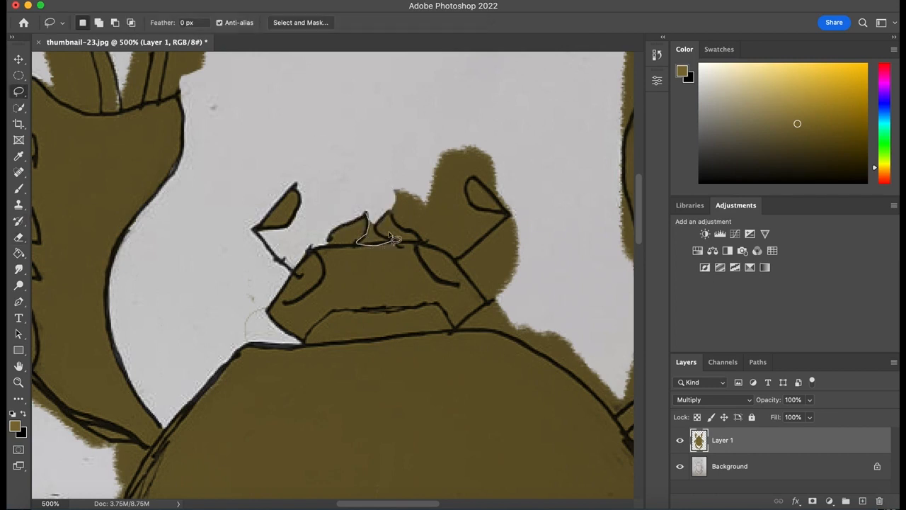
Lasso the small gap between the two mouthparts, erase the brown inside it, and deselect.
{"action": "mouse_move", "coordinate": [375, 216]}
{"action": "left_mouse_down"}
{"action": "mouse_move", "coordinate": [360, 242]}
{"action": "mouse_move", "coordinate": [377, 228]}
{"action": "mouse_move", "coordinate": [370, 214]}
{"action": "mouse_move", "coordinate": [375, 237]}
{"action": "left_mouse_up"}
{"action": "key", "text": "e"}
{"action": "left_click", "coordinate": [19, 91]}
{"action": "key", "text": "ctrl+d"}
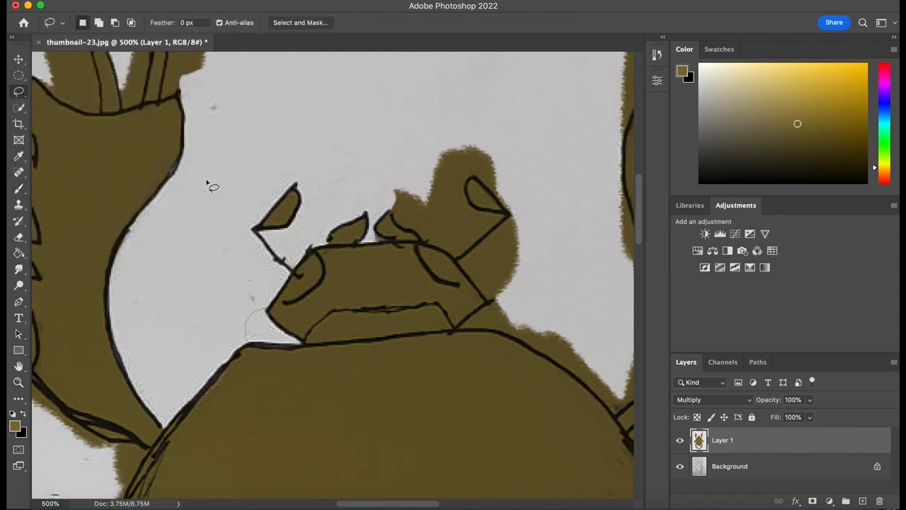
{"action": "key", "text": "e"}
{"action": "key", "text": "l"}
Lasso and erase the brown spill below the left front leg and along the thorax's outer left edge, then deselect.
{"action": "scroll", "coordinate": [637, 225], "scroll_direction": "left", "scroll_amount": 6}
{"action": "scroll", "coordinate": [637, 225], "scroll_direction": "down", "scroll_amount": 3}
{"action": "mouse_move", "coordinate": [400, 330]}
{"action": "left_mouse_down"}
{"action": "mouse_move", "coordinate": [356, 322]}
{"action": "mouse_move", "coordinate": [270, 256]}
{"action": "mouse_move", "coordinate": [314, 416]}
{"action": "mouse_move", "coordinate": [371, 418]}
{"action": "mouse_move", "coordinate": [404, 335]}
{"action": "left_mouse_up"}
{"action": "key", "text": "e"}
{"action": "mouse_move", "coordinate": [276, 276]}
{"action": "left_mouse_down"}
{"action": "mouse_move", "coordinate": [333, 304]}
{"action": "mouse_move", "coordinate": [354, 396]}
{"action": "left_mouse_up"}
{"action": "key", "text": "super+d"}
{"action": "key", "text": "l"}
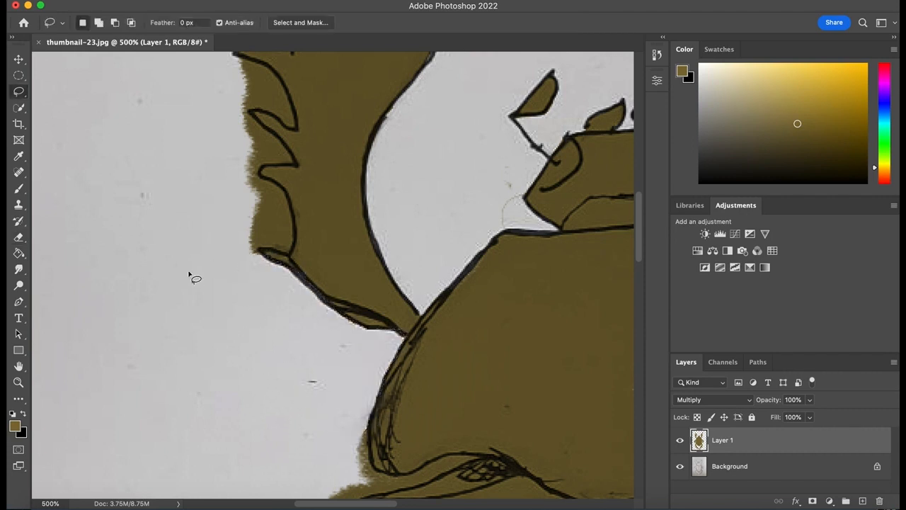
Lasso the outer edge of the left front leg around its spikes, erase the brown outside the outline, and deselect.
{"action": "scroll", "coordinate": [638, 227], "scroll_direction": "up", "scroll_amount": 4}
{"action": "mouse_move", "coordinate": [259, 403]}
{"action": "left_mouse_down"}
{"action": "mouse_move", "coordinate": [223, 382]}
{"action": "mouse_move", "coordinate": [202, 153]}
{"action": "mouse_move", "coordinate": [279, 167]}
{"action": "mouse_move", "coordinate": [294, 181]}
{"action": "mouse_move", "coordinate": [244, 201]}
{"action": "mouse_move", "coordinate": [291, 246]}
{"action": "mouse_move", "coordinate": [300, 278]}
{"action": "mouse_move", "coordinate": [259, 271]}
{"action": "mouse_move", "coordinate": [300, 320]}
{"action": "mouse_move", "coordinate": [273, 323]}
{"action": "mouse_move", "coordinate": [269, 332]}
{"action": "mouse_move", "coordinate": [291, 348]}
{"action": "mouse_move", "coordinate": [300, 387]}
{"action": "mouse_move", "coordinate": [260, 402]}
{"action": "left_mouse_up"}
{"action": "key", "text": "e"}
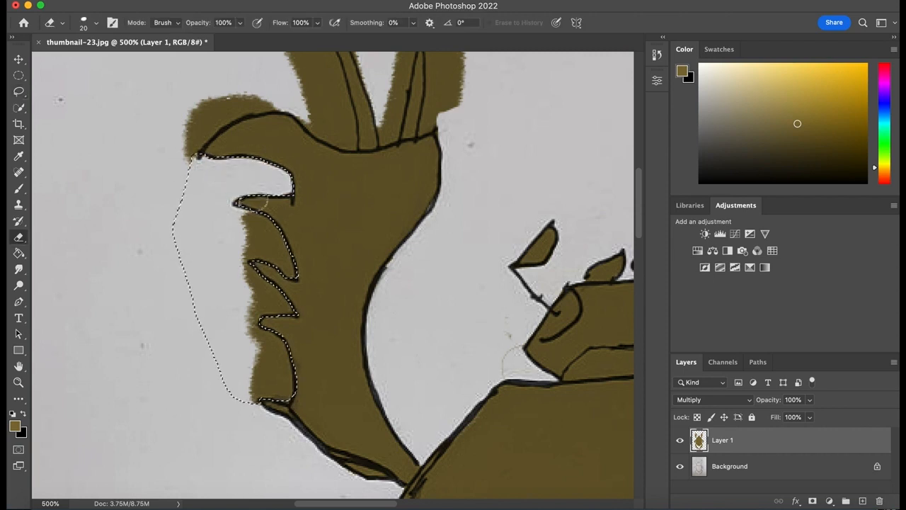
{"action": "mouse_move", "coordinate": [259, 258]}
{"action": "left_mouse_down"}
{"action": "mouse_move", "coordinate": [293, 305]}
{"action": "mouse_move", "coordinate": [263, 396]}
{"action": "left_mouse_up"}
{"action": "key", "text": "ctrl+d"}
{"action": "key", "text": "l"}
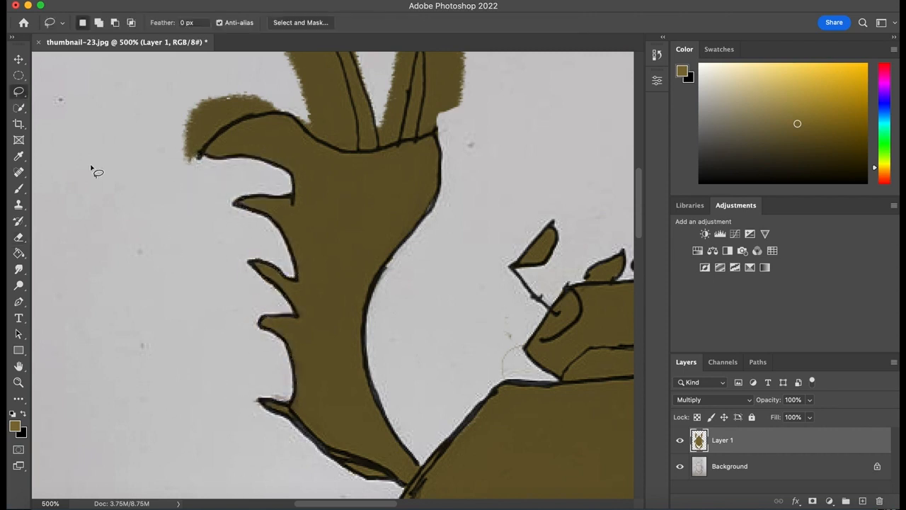
Lasso and erase the brown spill above the hooked upper tip of the left front leg, then deselect.
{"action": "mouse_move", "coordinate": [328, 123]}
{"action": "left_mouse_down"}
{"action": "mouse_move", "coordinate": [263, 114]}
{"action": "mouse_move", "coordinate": [172, 165]}
{"action": "mouse_move", "coordinate": [310, 91]}
{"action": "mouse_move", "coordinate": [322, 127]}
{"action": "left_mouse_up"}
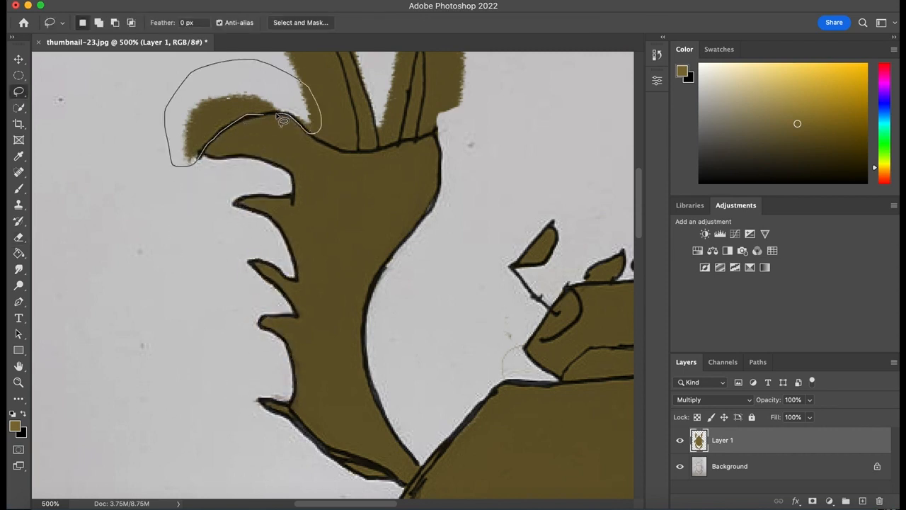
{"action": "key", "text": "e"}
{"action": "mouse_move", "coordinate": [235, 87]}
{"action": "left_mouse_down"}
{"action": "mouse_move", "coordinate": [298, 106]}
{"action": "mouse_move", "coordinate": [249, 83]}
{"action": "left_mouse_up"}
{"action": "key", "text": "l"}
{"action": "key", "text": "super+d"}
Erase most of the brown spill outside the left edge of the left front leg's long claw, using a lasso selection near its base.
{"action": "left_click_drag", "start_coordinate": [637, 228], "coordinate": [635, 194]}
{"action": "left_click_drag", "start_coordinate": [268, 175], "coordinate": [318, 229]}
{"action": "key", "text": "z"}
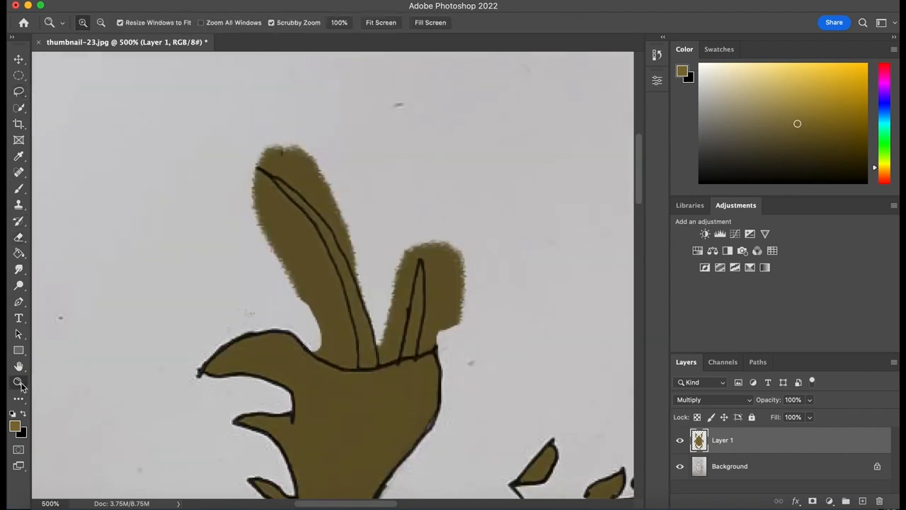
{"action": "double_click", "coordinate": [390, 374]}
{"action": "key", "text": "l"}
{"action": "mouse_move", "coordinate": [346, 370]}
{"action": "left_mouse_down"}
{"action": "mouse_move", "coordinate": [336, 295]}
{"action": "mouse_move", "coordinate": [254, 308]}
{"action": "mouse_move", "coordinate": [300, 360]}
{"action": "mouse_move", "coordinate": [344, 368]}
{"action": "left_mouse_up"}
{"action": "left_click", "coordinate": [19, 238]}
{"action": "mouse_move", "coordinate": [283, 273]}
{"action": "left_mouse_down"}
{"action": "mouse_move", "coordinate": [285, 354]}
{"action": "mouse_move", "coordinate": [318, 332]}
{"action": "left_mouse_up"}
{"action": "left_click", "coordinate": [18, 92]}
{"action": "left_click", "coordinate": [132, 167]}
{"action": "left_click", "coordinate": [21, 239]}
{"action": "mouse_move", "coordinate": [277, 266]}
{"action": "left_mouse_down"}
{"action": "mouse_move", "coordinate": [205, 106]}
{"action": "mouse_move", "coordinate": [303, 276]}
{"action": "mouse_move", "coordinate": [211, 124]}
{"action": "left_mouse_up"}
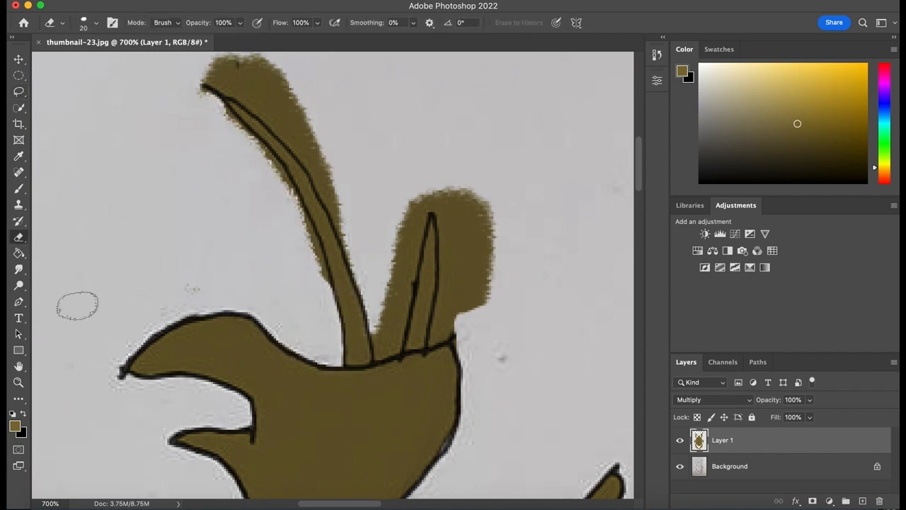
Lasso closely along the long claw's left outline and erase the remaining brown fringe outside it.
{"action": "left_click", "coordinate": [19, 382]}
{"action": "left_click", "coordinate": [272, 163]}
{"action": "left_click", "coordinate": [272, 163]}
{"action": "key", "text": "l"}
{"action": "mouse_move", "coordinate": [379, 382]}
{"action": "left_mouse_down"}
{"action": "mouse_move", "coordinate": [355, 296]}
{"action": "mouse_move", "coordinate": [298, 172]}
{"action": "mouse_move", "coordinate": [243, 109]}
{"action": "left_mouse_up"}
{"action": "left_click_drag", "start_coordinate": [334, 311], "coordinate": [377, 377]}
{"action": "key", "text": "e"}
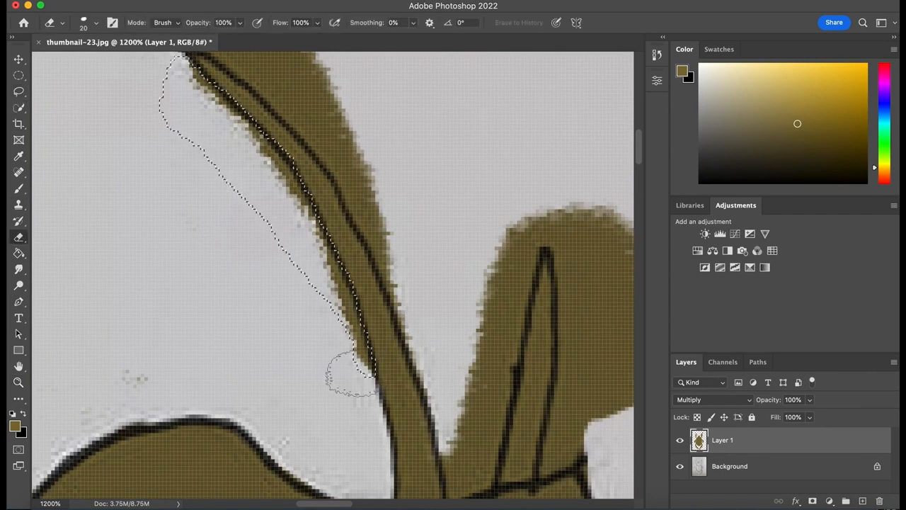
{"action": "left_click_drag", "start_coordinate": [347, 374], "coordinate": [287, 193]}
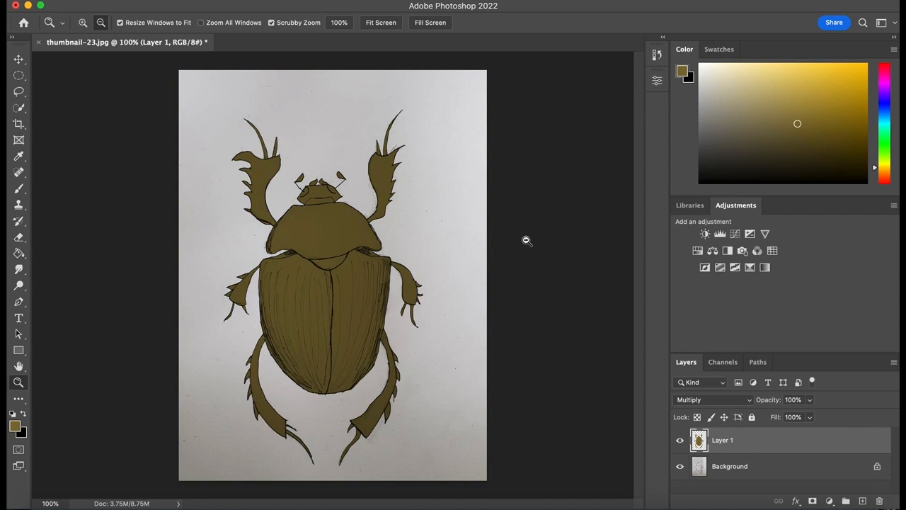
Add a new layer above Layer 1 and set up a 143 px brush with a golden yellow colour.
{"action": "left_click", "coordinate": [862, 501]}
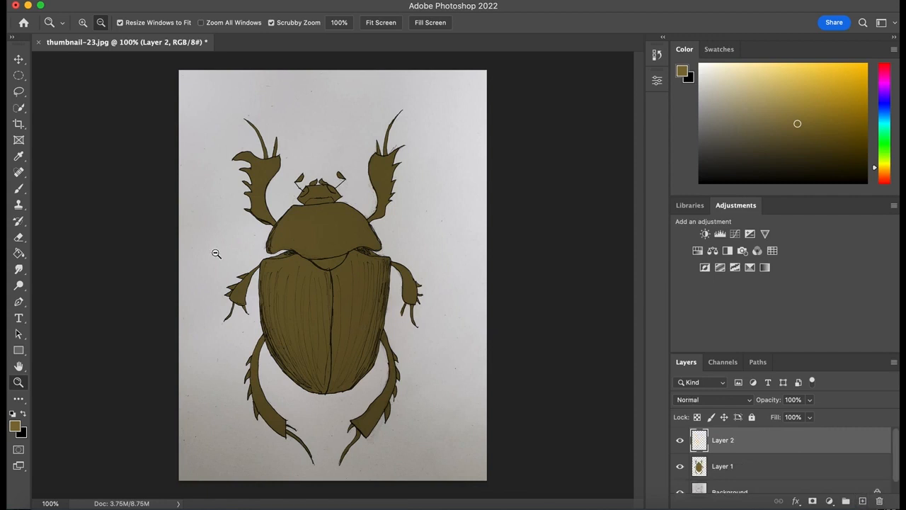
{"action": "left_click", "coordinate": [20, 189]}
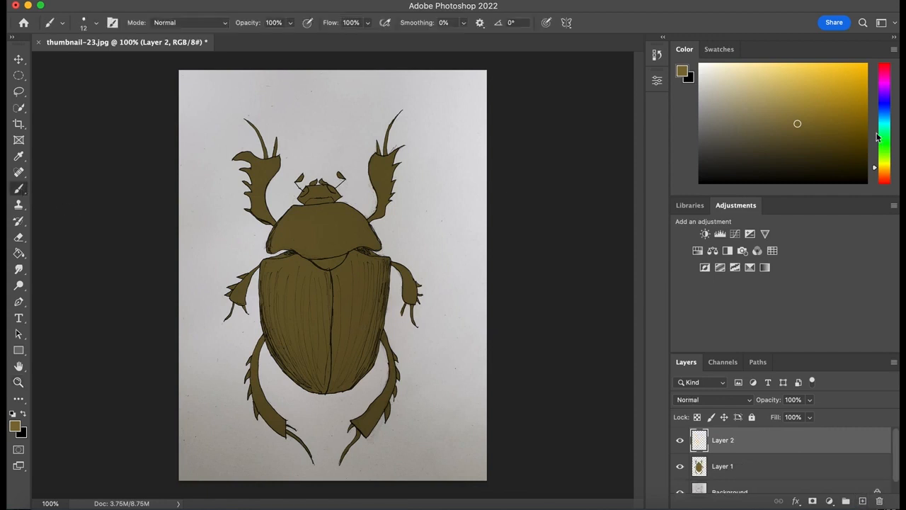
{"action": "left_click", "coordinate": [841, 91]}
{"action": "left_click", "coordinate": [97, 22]}
{"action": "left_click", "coordinate": [125, 61]}
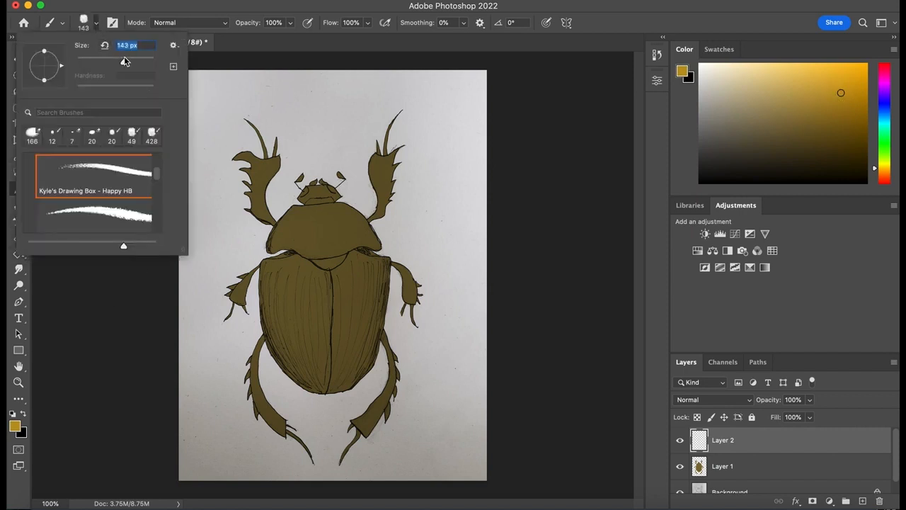
Try painting a golden patch on the left wing case in Normal mode, then undo it.
{"action": "mouse_move", "coordinate": [299, 293]}
{"action": "left_mouse_down"}
{"action": "mouse_move", "coordinate": [303, 344]}
{"action": "mouse_move", "coordinate": [287, 283]}
{"action": "mouse_move", "coordinate": [283, 307]}
{"action": "mouse_move", "coordinate": [282, 345]}
{"action": "left_mouse_up"}
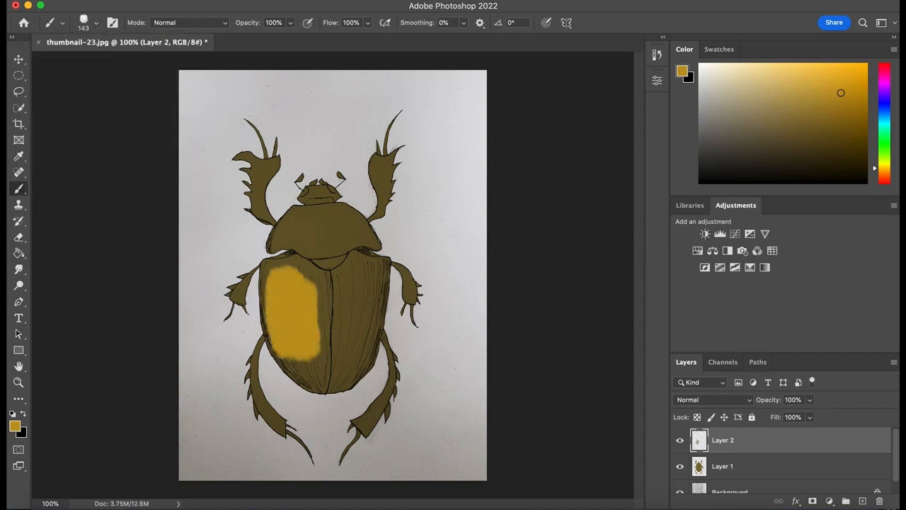
{"action": "left_click", "coordinate": [140, 1]}
{"action": "left_click", "coordinate": [140, 7]}
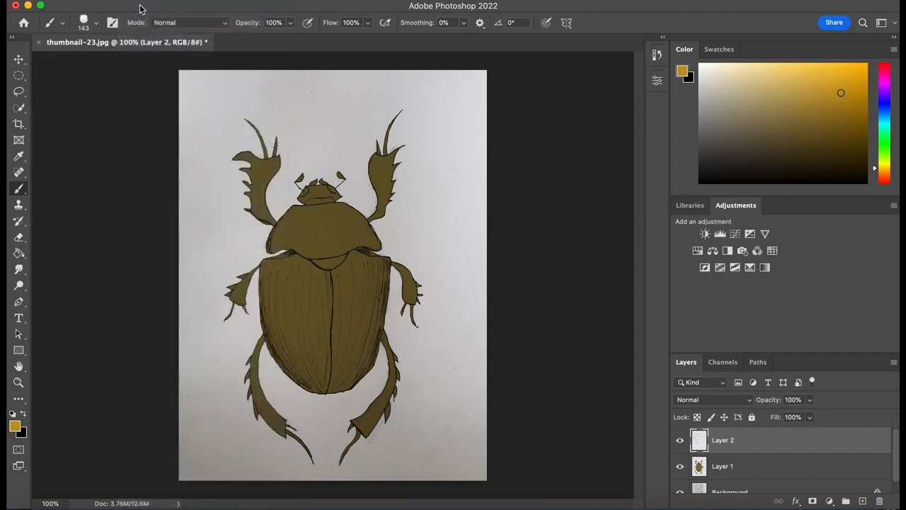
Set Layer 2's blend mode to Multiply.
{"action": "left_click", "coordinate": [751, 400]}
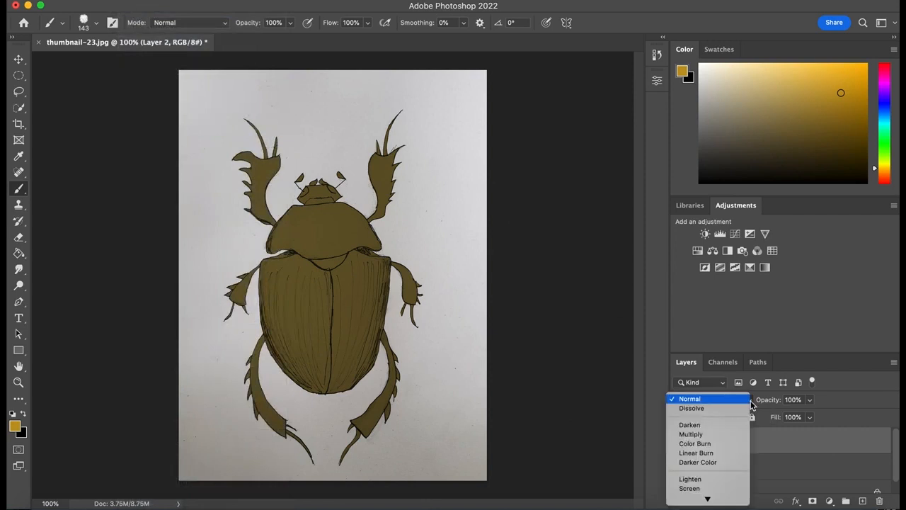
{"action": "left_click", "coordinate": [694, 434]}
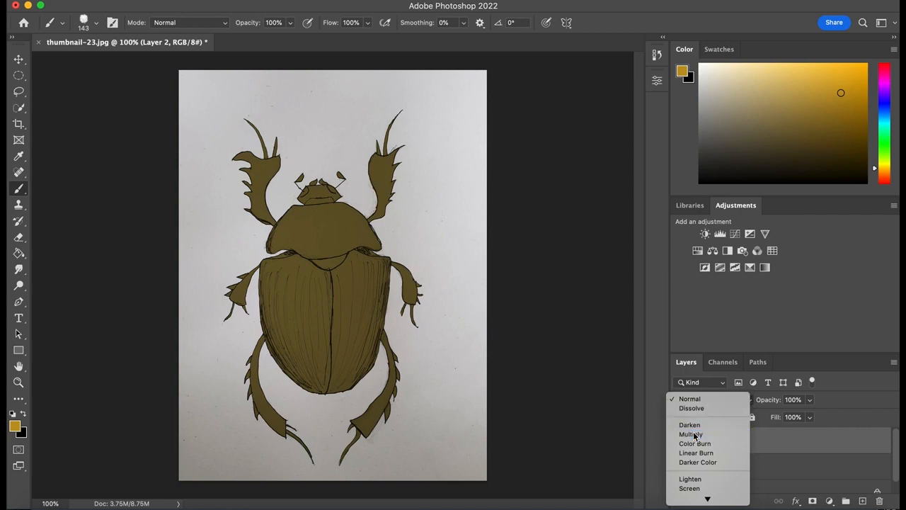
Try painting the golden colour over the lower wing cases in Multiply mode, then undo the stroke.
{"action": "mouse_move", "coordinate": [317, 304]}
{"action": "left_mouse_down"}
{"action": "mouse_move", "coordinate": [327, 364]}
{"action": "mouse_move", "coordinate": [298, 310]}
{"action": "left_mouse_up"}
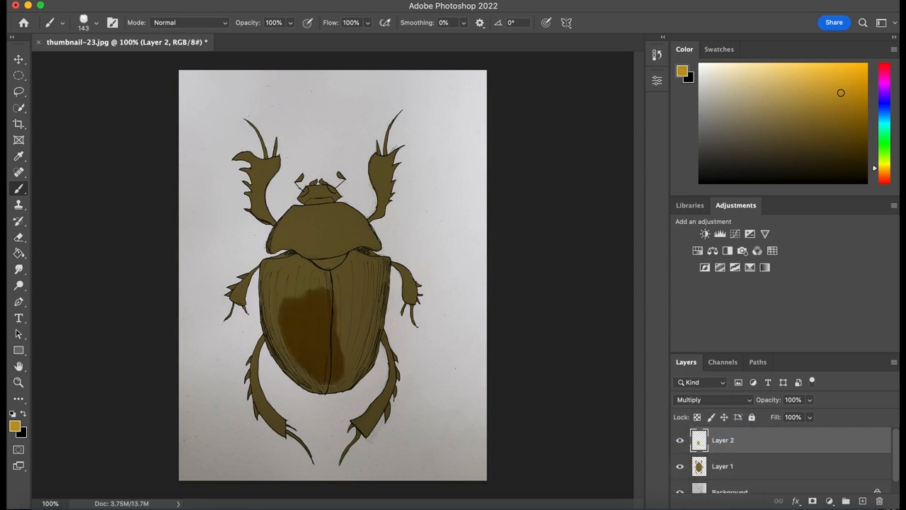
{"action": "left_click", "coordinate": [141, 2]}
{"action": "left_click", "coordinate": [144, 8]}
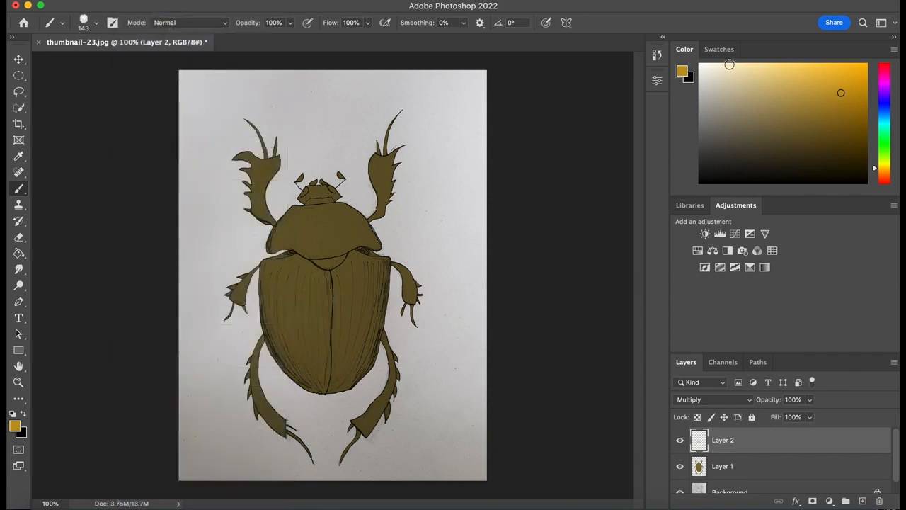
Choose a bright yellow-orange and paint it over the beetle's body, both front legs, and the right middle and hind legs.
{"action": "left_click", "coordinate": [749, 71]}
{"action": "mouse_move", "coordinate": [308, 286]}
{"action": "left_mouse_down"}
{"action": "mouse_move", "coordinate": [303, 356]}
{"action": "mouse_move", "coordinate": [277, 279]}
{"action": "mouse_move", "coordinate": [317, 290]}
{"action": "left_mouse_up"}
{"action": "left_click", "coordinate": [856, 65]}
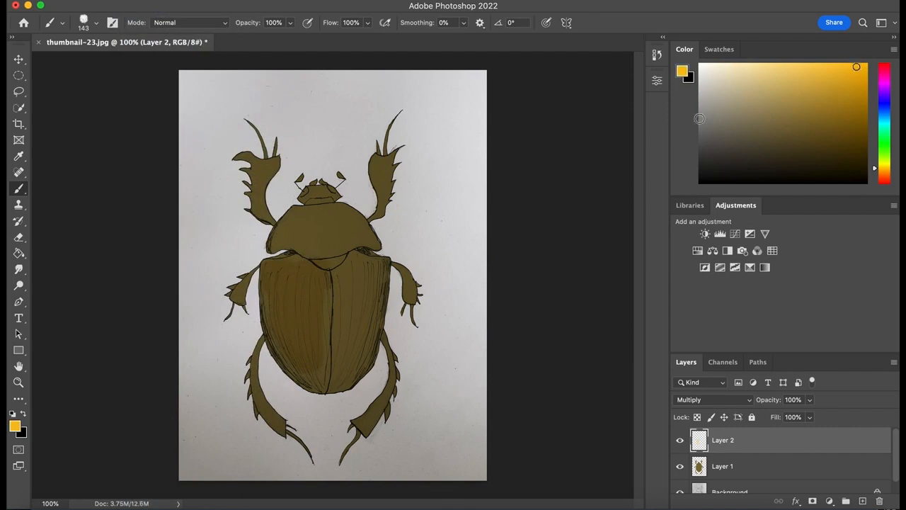
{"action": "mouse_move", "coordinate": [297, 285]}
{"action": "left_mouse_down"}
{"action": "mouse_move", "coordinate": [300, 357]}
{"action": "mouse_move", "coordinate": [279, 277]}
{"action": "mouse_move", "coordinate": [310, 270]}
{"action": "mouse_move", "coordinate": [277, 279]}
{"action": "mouse_move", "coordinate": [285, 344]}
{"action": "mouse_move", "coordinate": [299, 290]}
{"action": "mouse_move", "coordinate": [313, 336]}
{"action": "mouse_move", "coordinate": [329, 270]}
{"action": "mouse_move", "coordinate": [311, 303]}
{"action": "mouse_move", "coordinate": [305, 350]}
{"action": "mouse_move", "coordinate": [319, 370]}
{"action": "mouse_move", "coordinate": [347, 332]}
{"action": "mouse_move", "coordinate": [355, 264]}
{"action": "mouse_move", "coordinate": [363, 299]}
{"action": "mouse_move", "coordinate": [366, 290]}
{"action": "mouse_move", "coordinate": [354, 340]}
{"action": "mouse_move", "coordinate": [345, 356]}
{"action": "mouse_move", "coordinate": [368, 275]}
{"action": "mouse_move", "coordinate": [334, 264]}
{"action": "mouse_move", "coordinate": [330, 242]}
{"action": "mouse_move", "coordinate": [301, 231]}
{"action": "mouse_move", "coordinate": [311, 226]}
{"action": "mouse_move", "coordinate": [294, 234]}
{"action": "mouse_move", "coordinate": [306, 219]}
{"action": "mouse_move", "coordinate": [283, 237]}
{"action": "mouse_move", "coordinate": [315, 221]}
{"action": "mouse_move", "coordinate": [361, 238]}
{"action": "mouse_move", "coordinate": [319, 215]}
{"action": "mouse_move", "coordinate": [319, 205]}
{"action": "mouse_move", "coordinate": [304, 245]}
{"action": "mouse_move", "coordinate": [278, 233]}
{"action": "mouse_move", "coordinate": [246, 177]}
{"action": "mouse_move", "coordinate": [246, 157]}
{"action": "mouse_move", "coordinate": [261, 160]}
{"action": "mouse_move", "coordinate": [267, 136]}
{"action": "mouse_move", "coordinate": [280, 226]}
{"action": "left_mouse_up"}
{"action": "mouse_move", "coordinate": [347, 237]}
{"action": "left_mouse_down"}
{"action": "mouse_move", "coordinate": [371, 205]}
{"action": "mouse_move", "coordinate": [396, 120]}
{"action": "mouse_move", "coordinate": [336, 244]}
{"action": "mouse_move", "coordinate": [412, 290]}
{"action": "mouse_move", "coordinate": [363, 288]}
{"action": "left_mouse_up"}
{"action": "mouse_move", "coordinate": [383, 341]}
{"action": "left_mouse_down"}
{"action": "mouse_move", "coordinate": [396, 418]}
{"action": "mouse_move", "coordinate": [360, 424]}
{"action": "mouse_move", "coordinate": [337, 460]}
{"action": "left_mouse_up"}
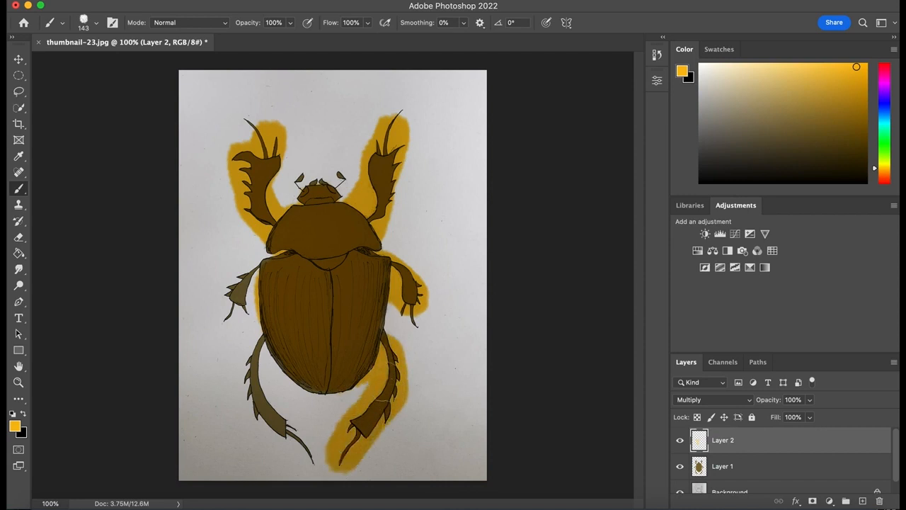
Paint the same yellow-orange over the left hind leg, left middle leg, head and antennae.
{"action": "mouse_move", "coordinate": [281, 338]}
{"action": "left_mouse_down"}
{"action": "mouse_move", "coordinate": [245, 368]}
{"action": "mouse_move", "coordinate": [269, 418]}
{"action": "mouse_move", "coordinate": [312, 457]}
{"action": "mouse_move", "coordinate": [272, 330]}
{"action": "left_mouse_up"}
{"action": "left_click_drag", "start_coordinate": [267, 263], "coordinate": [225, 312]}
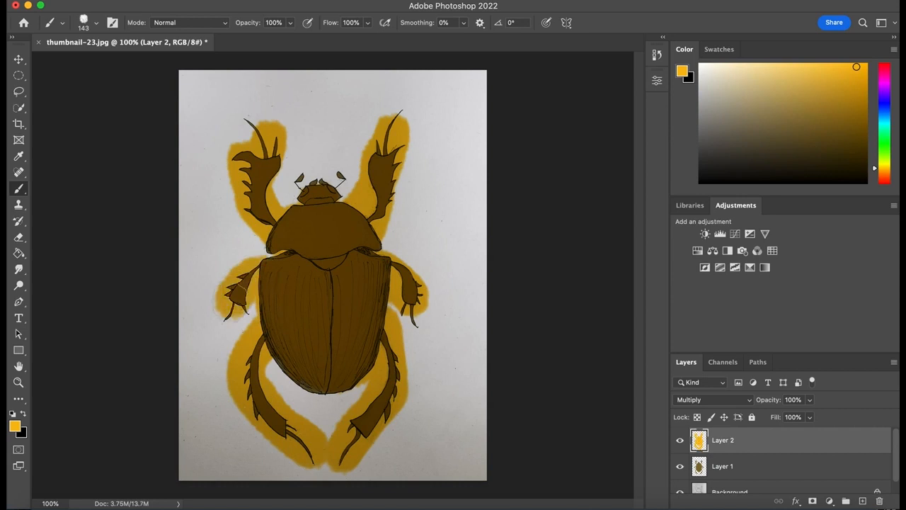
{"action": "mouse_move", "coordinate": [281, 187]}
{"action": "left_mouse_down"}
{"action": "mouse_move", "coordinate": [313, 188]}
{"action": "mouse_move", "coordinate": [336, 173]}
{"action": "mouse_move", "coordinate": [314, 200]}
{"action": "left_mouse_up"}
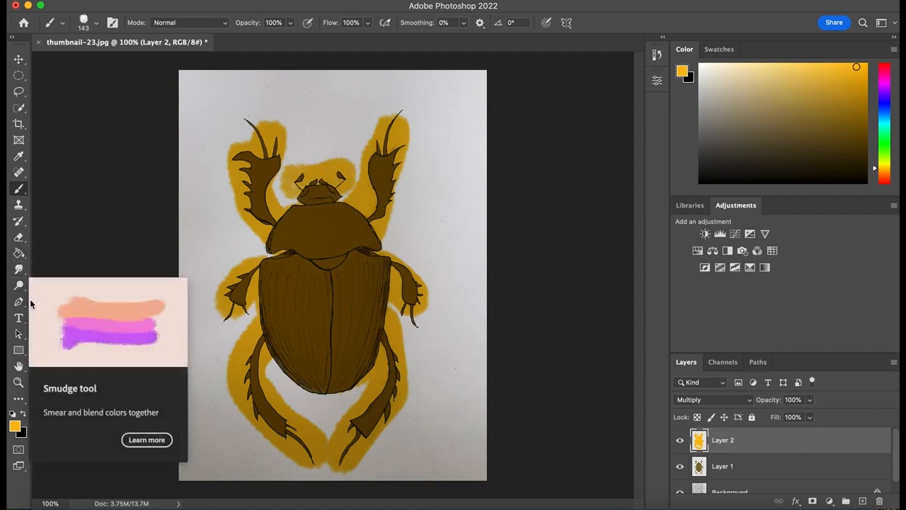
{"action": "left_click", "coordinate": [18, 285]}
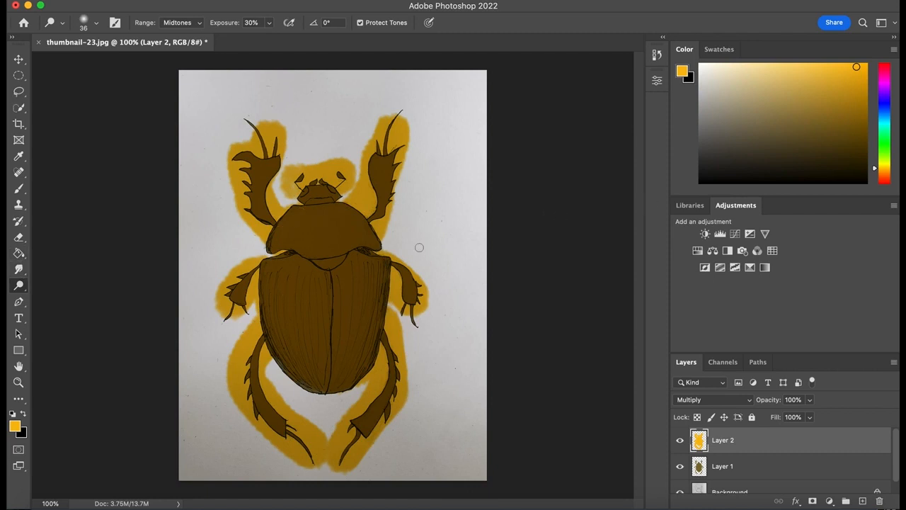
{"action": "left_click", "coordinate": [18, 188]}
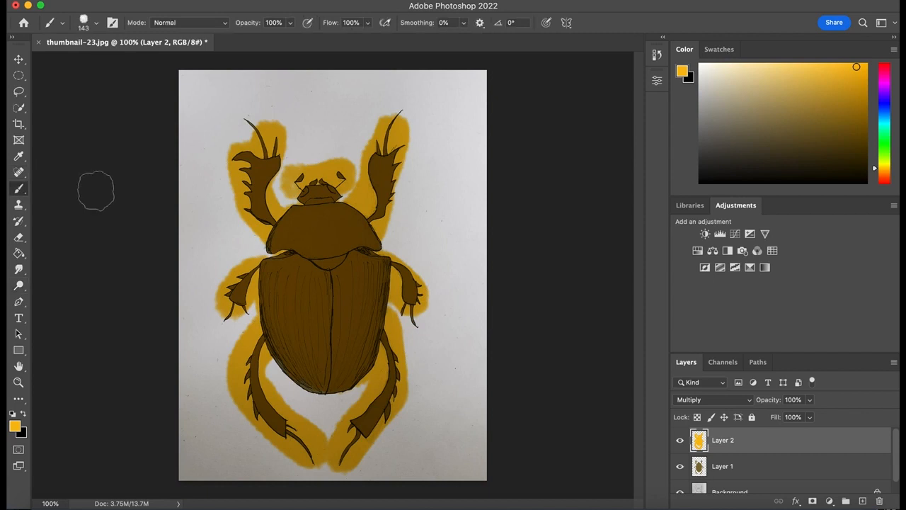
Try shading the outer edge of the left wing case with a dark brown.
{"action": "left_click", "coordinate": [846, 141]}
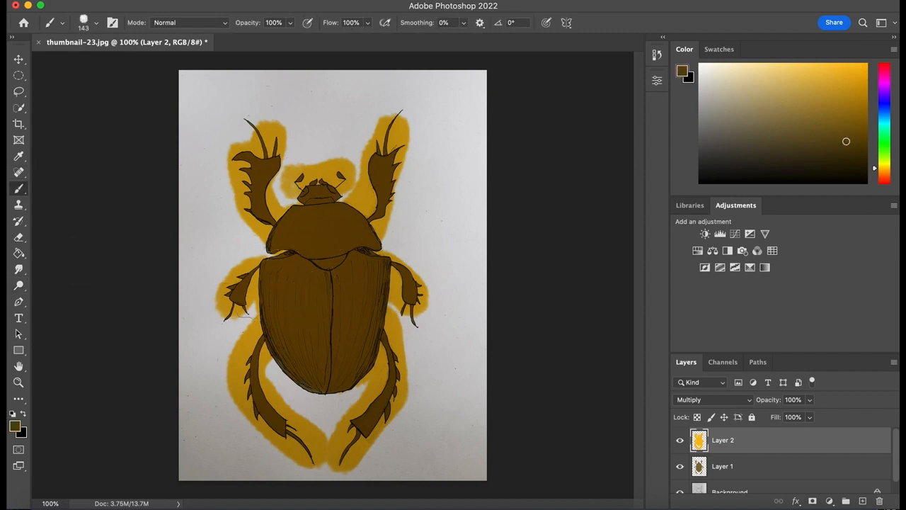
{"action": "mouse_move", "coordinate": [271, 286]}
{"action": "left_mouse_down"}
{"action": "mouse_move", "coordinate": [267, 318]}
{"action": "mouse_move", "coordinate": [280, 354]}
{"action": "mouse_move", "coordinate": [307, 374]}
{"action": "mouse_move", "coordinate": [262, 275]}
{"action": "mouse_move", "coordinate": [269, 279]}
{"action": "left_mouse_up"}
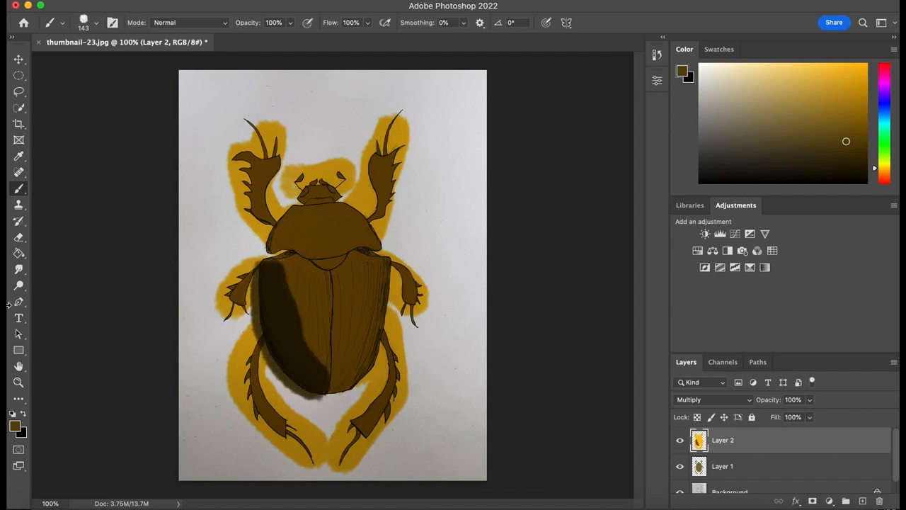
Set the brush size to 38 px and undo the dark brown stroke on the left wing case.
{"action": "left_click", "coordinate": [96, 23]}
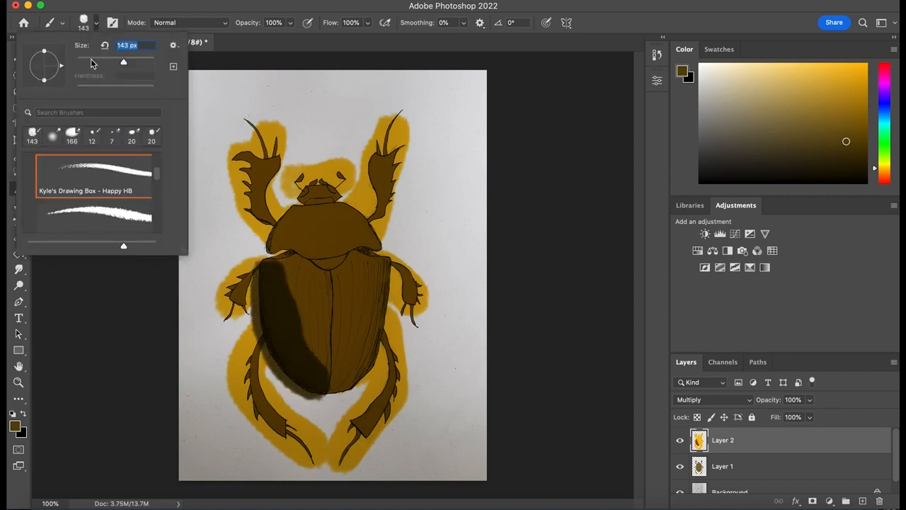
{"action": "type", "text": "38"}
{"action": "key", "text": "Return"}
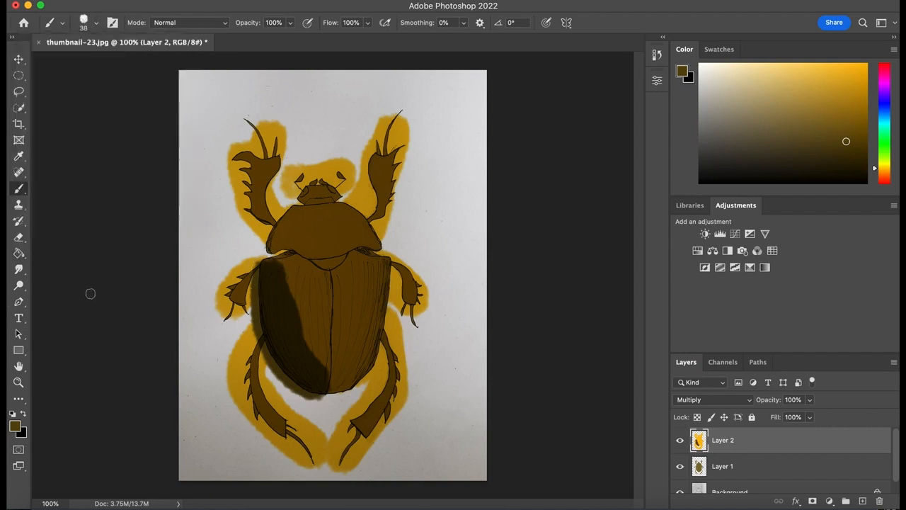
{"action": "left_click", "coordinate": [130, 1]}
{"action": "left_click", "coordinate": [142, 7]}
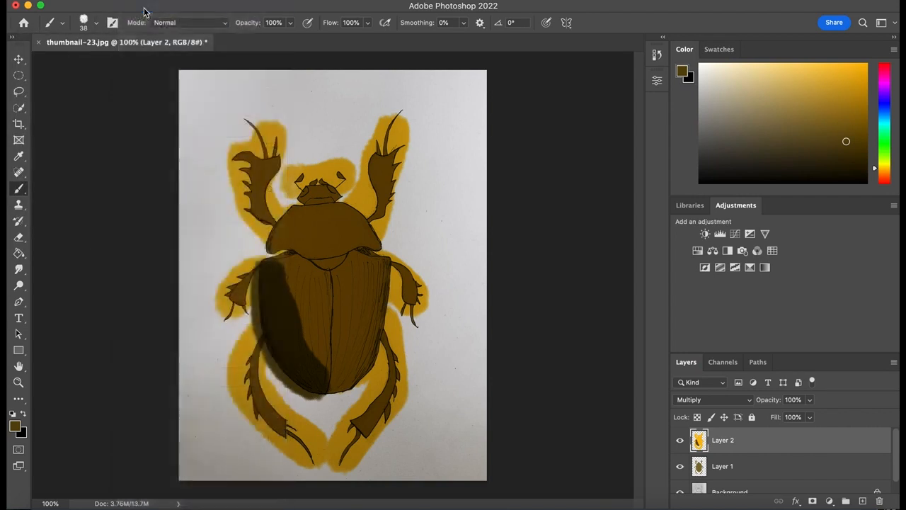
{"action": "left_click", "coordinate": [130, 2]}
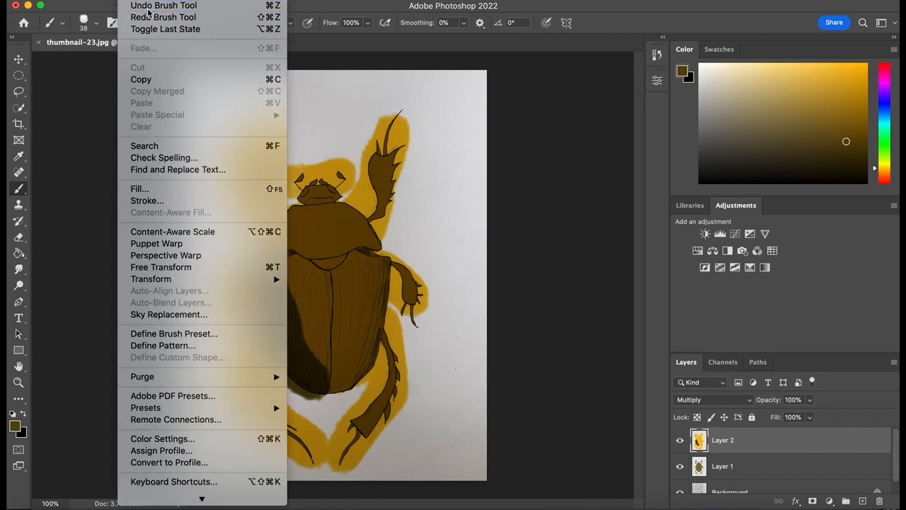
{"action": "left_click", "coordinate": [147, 5]}
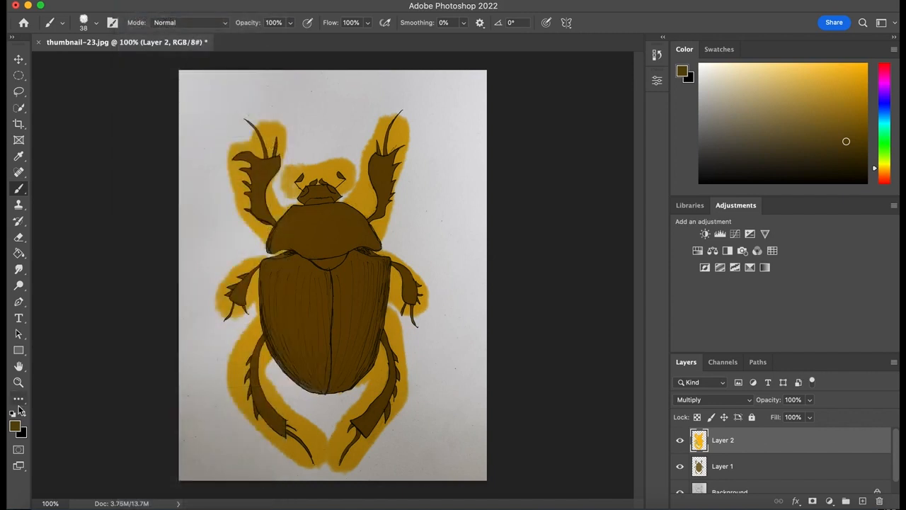
Choose a pale beige and paint it along the upper edge of the beetle's thorax shield on Layer 2.
{"action": "left_click", "coordinate": [18, 383]}
{"action": "left_click", "coordinate": [83, 23]}
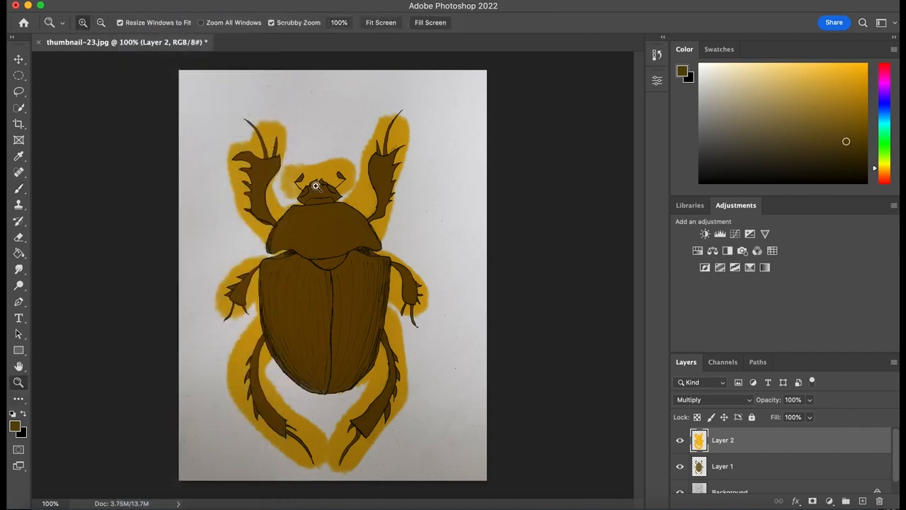
{"action": "left_click", "coordinate": [313, 182]}
{"action": "left_click", "coordinate": [313, 269]}
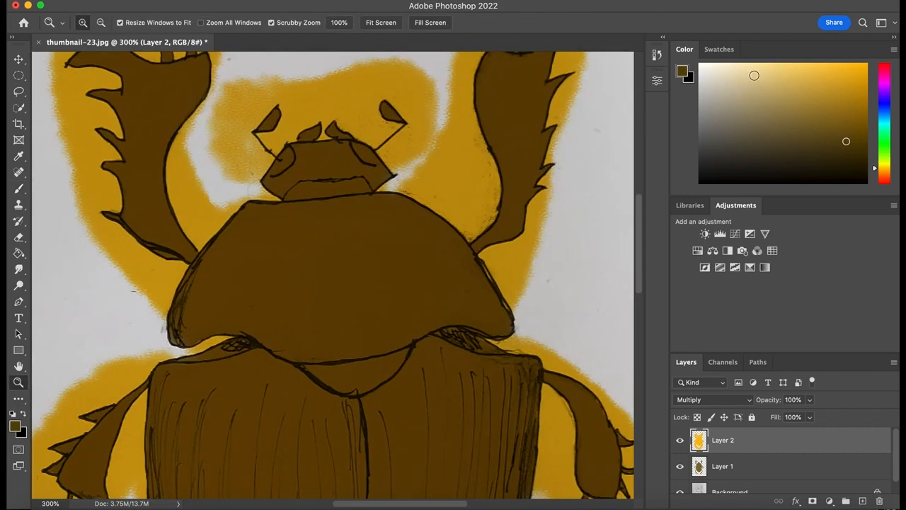
{"action": "left_click", "coordinate": [748, 75]}
{"action": "left_click", "coordinate": [19, 188]}
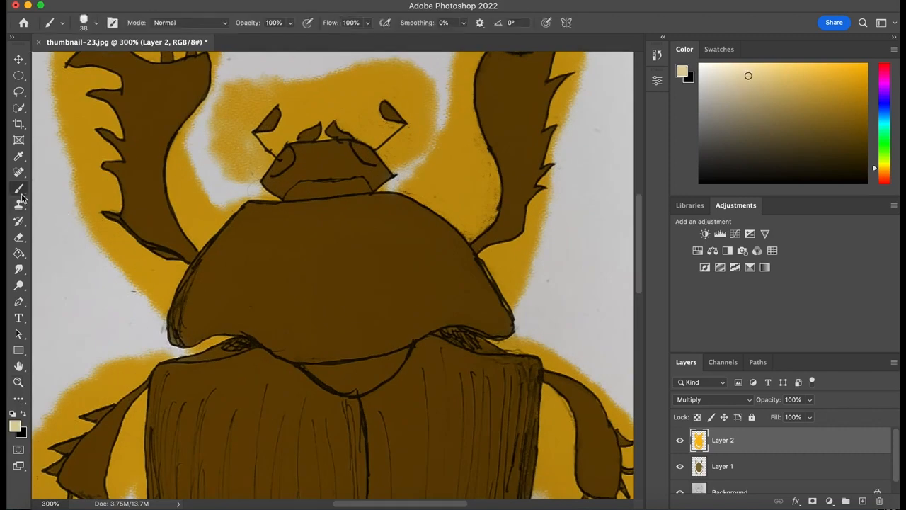
{"action": "mouse_move", "coordinate": [248, 212]}
{"action": "left_mouse_down"}
{"action": "mouse_move", "coordinate": [261, 219]}
{"action": "mouse_move", "coordinate": [237, 241]}
{"action": "mouse_move", "coordinate": [248, 215]}
{"action": "mouse_move", "coordinate": [184, 299]}
{"action": "mouse_move", "coordinate": [257, 217]}
{"action": "mouse_move", "coordinate": [305, 212]}
{"action": "mouse_move", "coordinate": [404, 205]}
{"action": "mouse_move", "coordinate": [479, 273]}
{"action": "mouse_move", "coordinate": [425, 234]}
{"action": "mouse_move", "coordinate": [314, 222]}
{"action": "mouse_move", "coordinate": [250, 240]}
{"action": "left_mouse_up"}
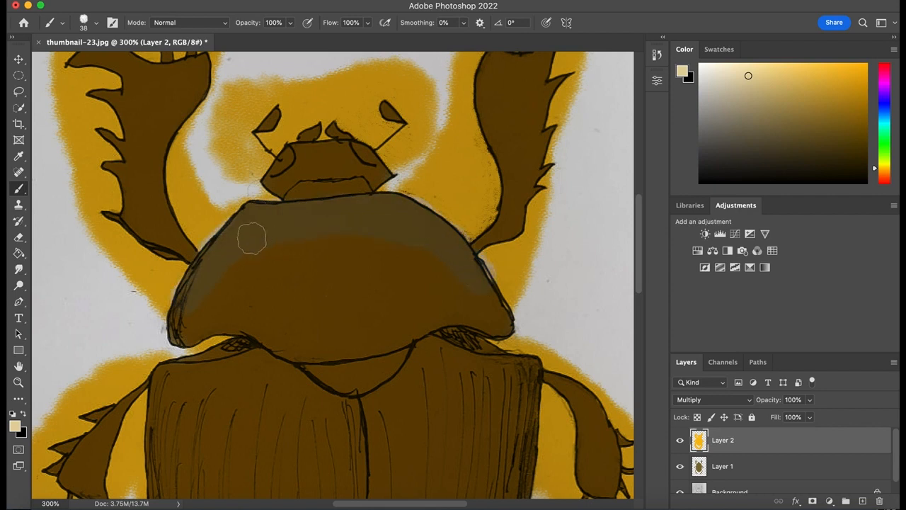
Paint the same pale beige over the upper part of both wing cases and along the legs.
{"action": "left_click", "coordinate": [19, 383]}
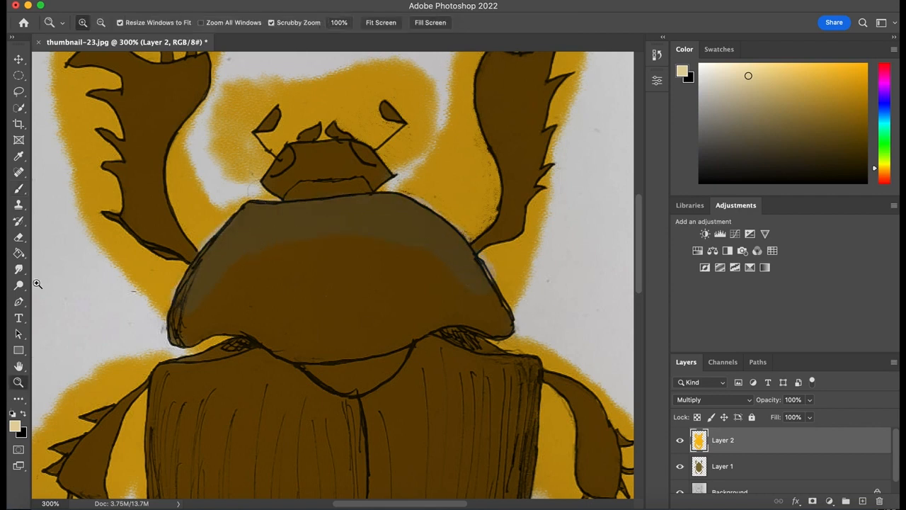
{"action": "left_click", "coordinate": [100, 22]}
{"action": "left_click", "coordinate": [306, 243]}
{"action": "left_click", "coordinate": [307, 246]}
{"action": "left_click", "coordinate": [306, 247]}
{"action": "left_click", "coordinate": [306, 246]}
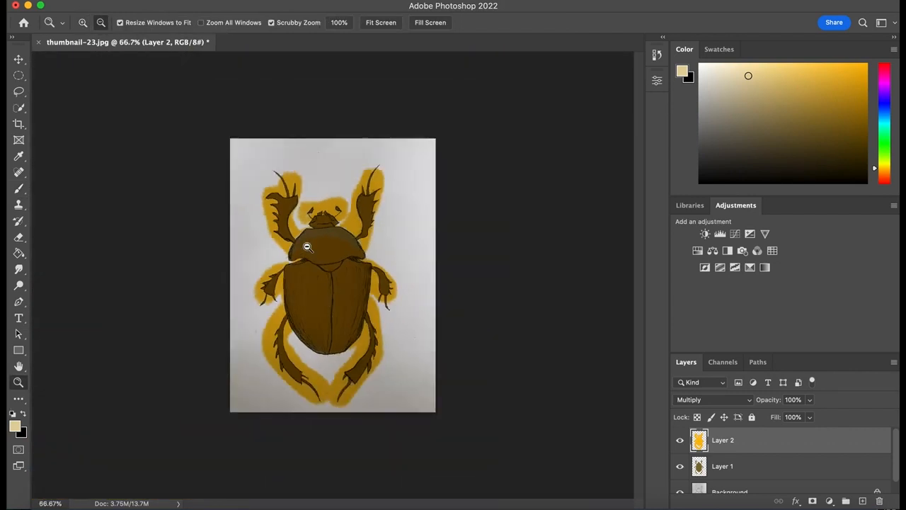
{"action": "left_click", "coordinate": [20, 189]}
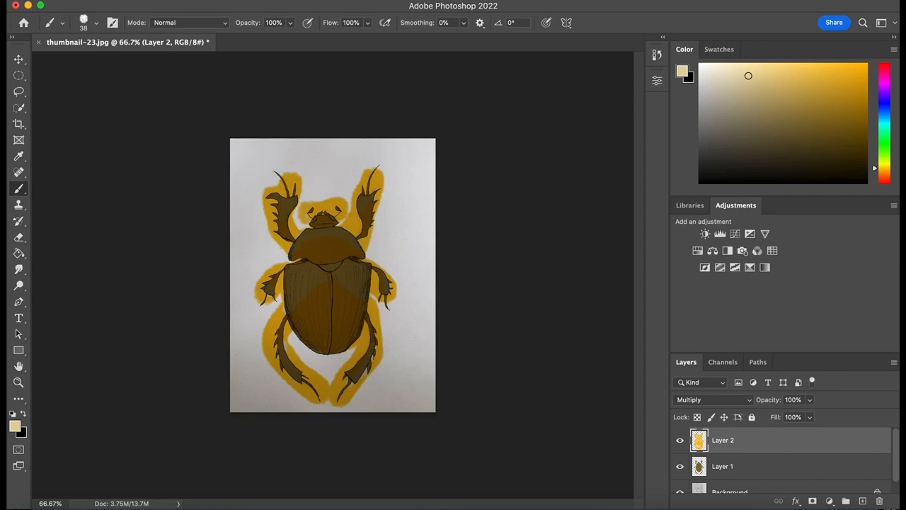
Paint the pale beige over both antenna tips and the middle of the beetle's head.
{"action": "left_click", "coordinate": [18, 382]}
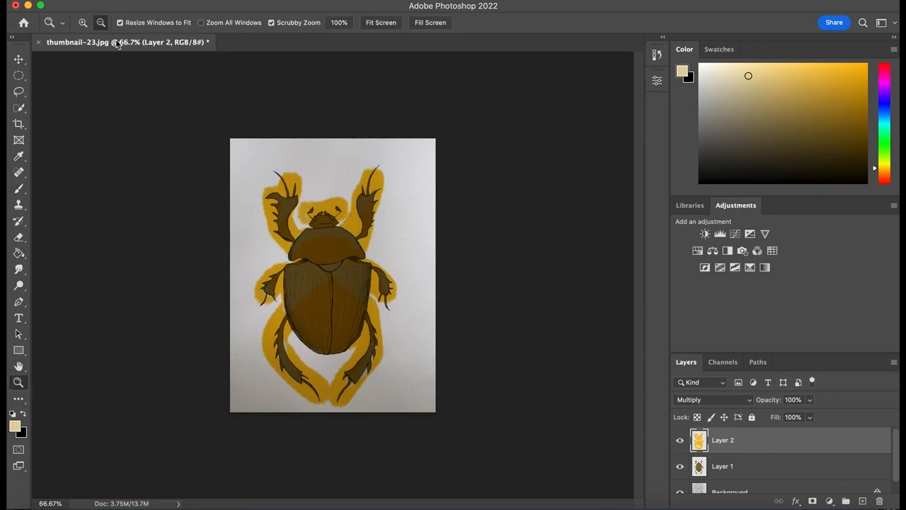
{"action": "left_click", "coordinate": [332, 178]}
{"action": "left_click", "coordinate": [332, 178]}
{"action": "left_click", "coordinate": [332, 179]}
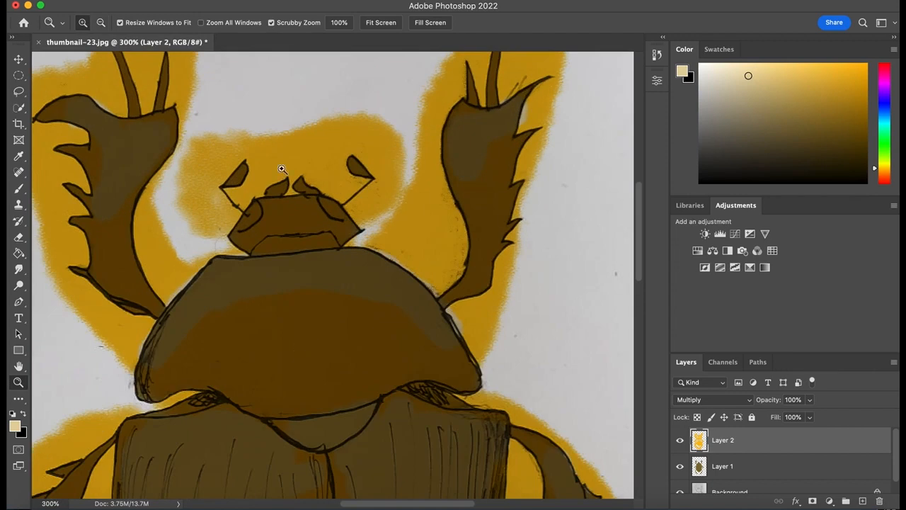
{"action": "left_click", "coordinate": [19, 188]}
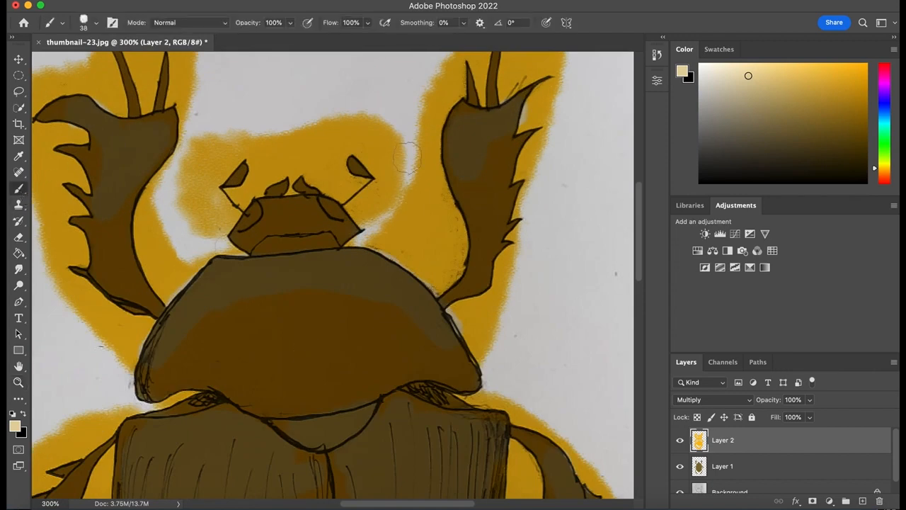
{"action": "left_click", "coordinate": [364, 159]}
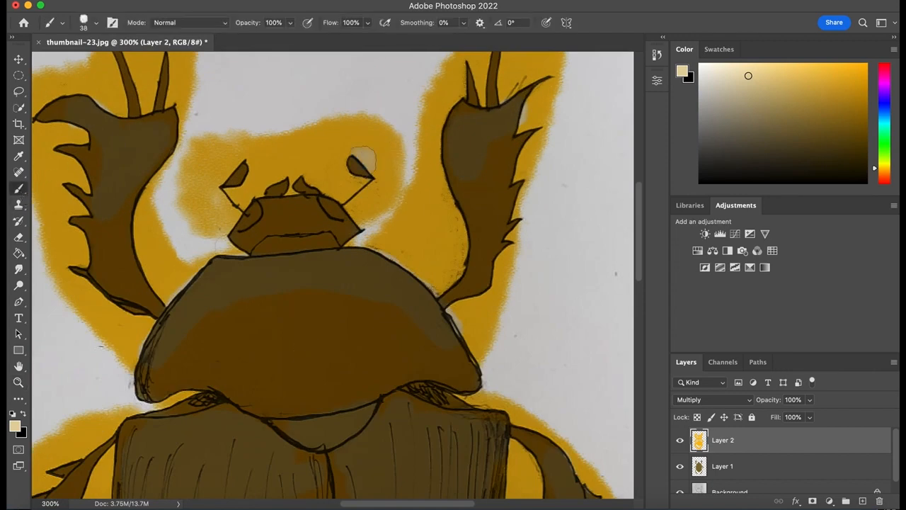
{"action": "left_click", "coordinate": [225, 170]}
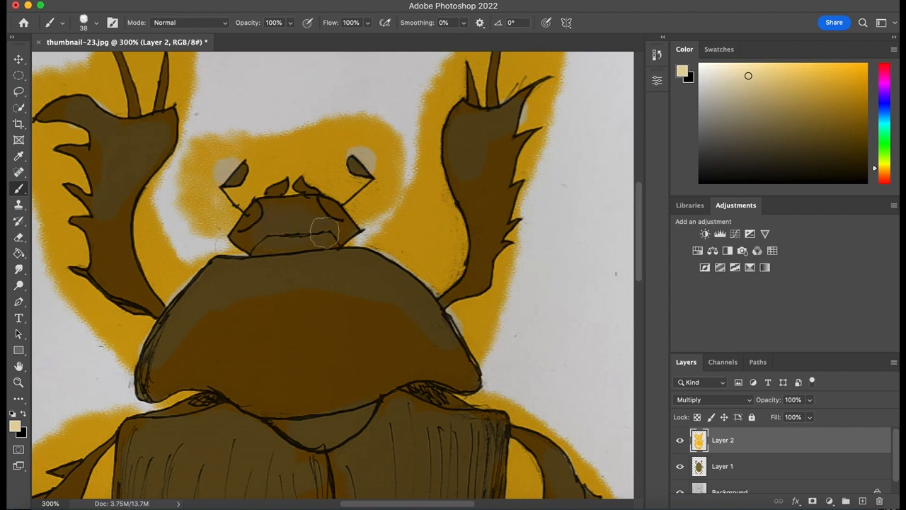
Choose a dark brown, set the brush size to 19 px and fill in both of the beetle's eyes.
{"action": "left_click", "coordinate": [837, 148]}
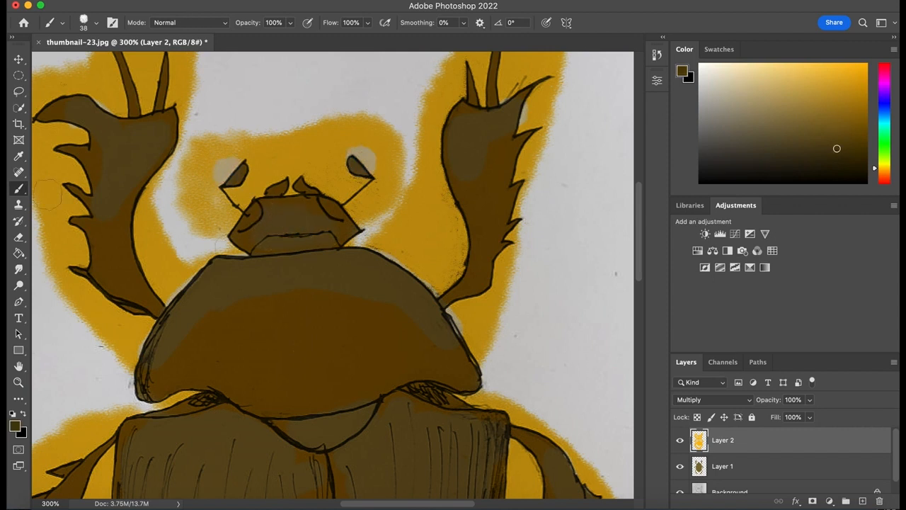
{"action": "left_click", "coordinate": [91, 23]}
{"action": "left_click_drag", "start_coordinate": [91, 63], "coordinate": [83, 64]}
{"action": "left_click", "coordinate": [333, 208]}
{"action": "left_click_drag", "start_coordinate": [335, 207], "coordinate": [331, 205]}
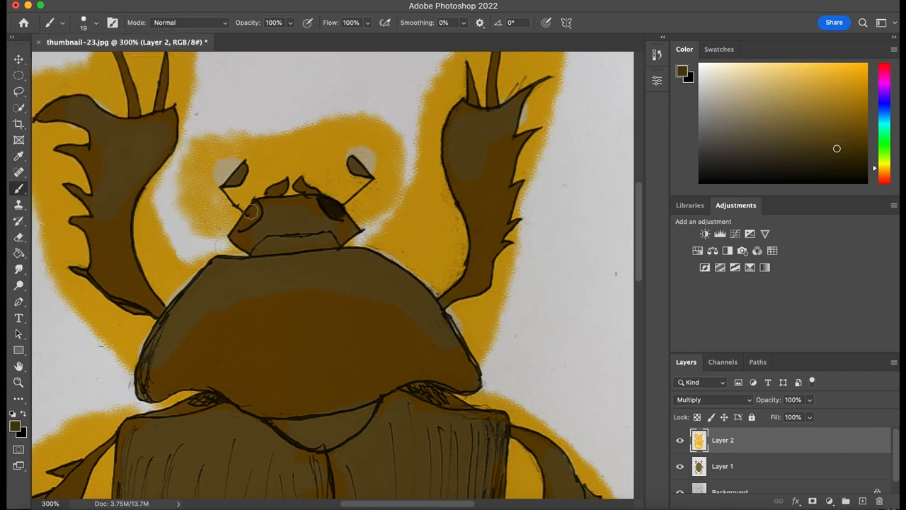
{"action": "left_click_drag", "start_coordinate": [253, 211], "coordinate": [250, 217]}
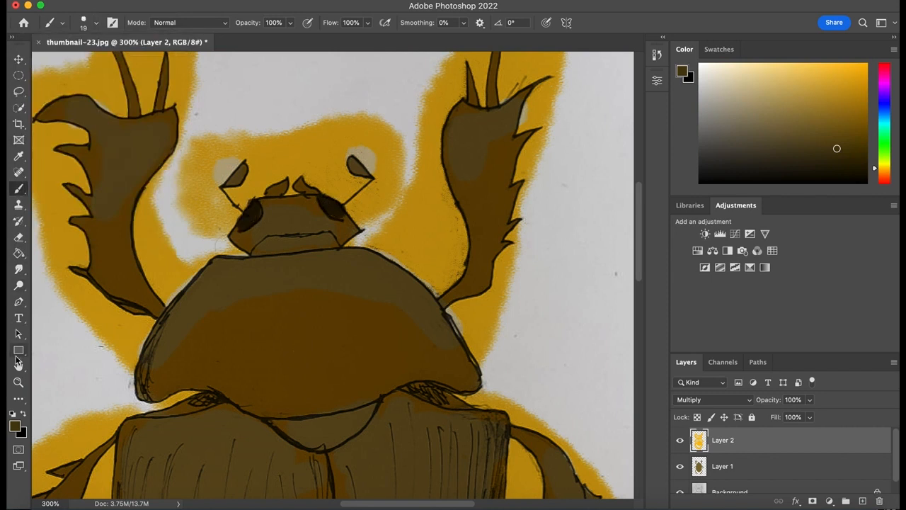
Choose a muted grey-brown and paint shading along the lower edges of both wing cases.
{"action": "left_click", "coordinate": [19, 383]}
{"action": "left_click", "coordinate": [101, 23]}
{"action": "left_click", "coordinate": [310, 202]}
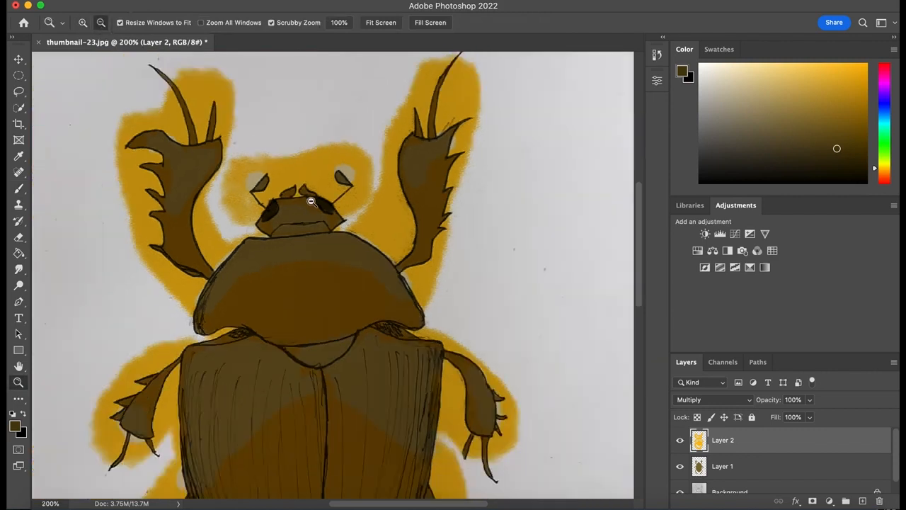
{"action": "left_click", "coordinate": [311, 202]}
{"action": "left_click", "coordinate": [311, 202]}
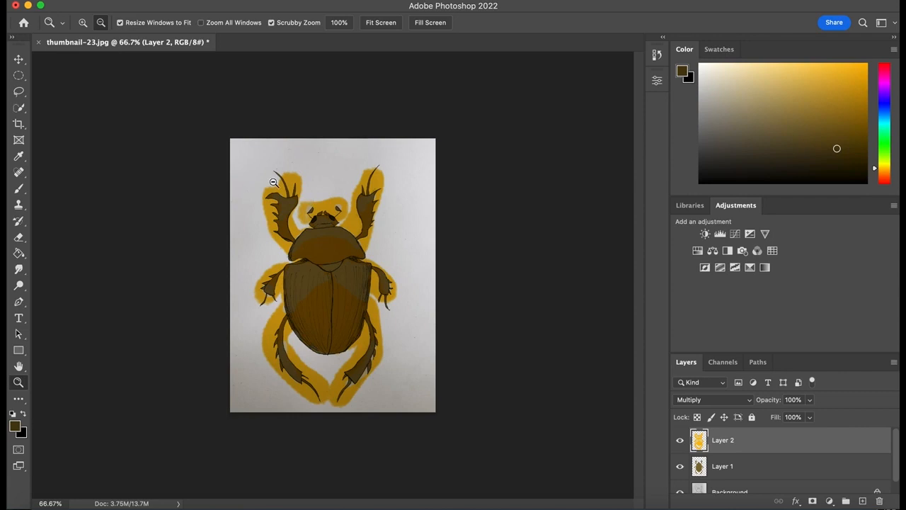
{"action": "left_click", "coordinate": [778, 153]}
{"action": "left_click", "coordinate": [745, 128]}
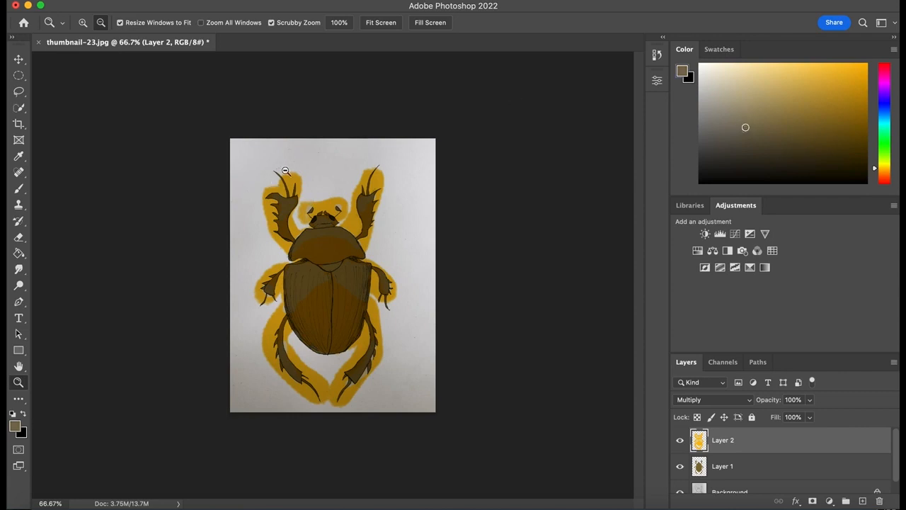
{"action": "left_click", "coordinate": [19, 188]}
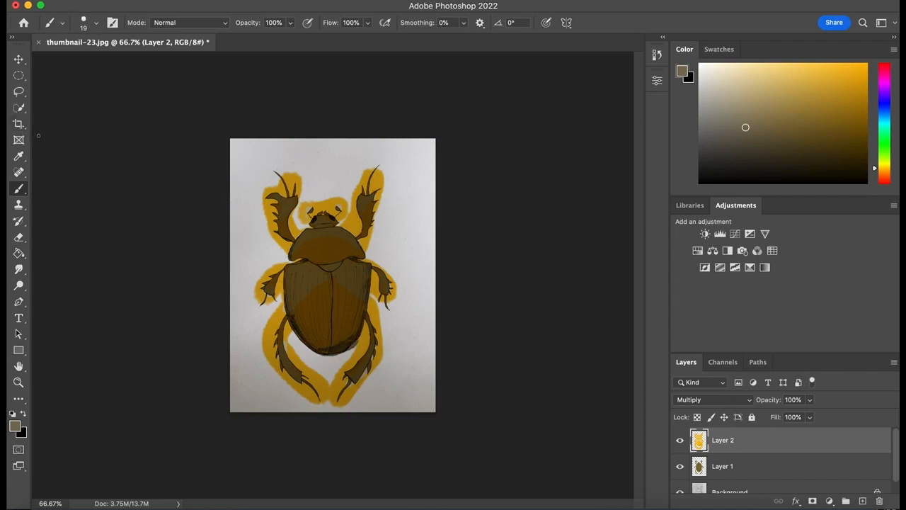
Blend the colour transitions on the thorax shield and wing cases using the Smudge tool at size 19 px.
{"action": "left_click", "coordinate": [19, 382]}
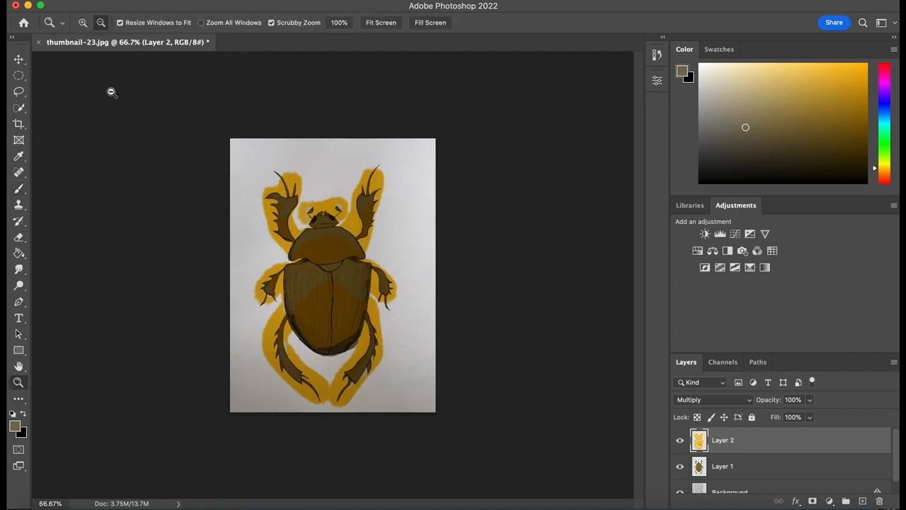
{"action": "left_click", "coordinate": [83, 24]}
{"action": "left_click", "coordinate": [203, 172]}
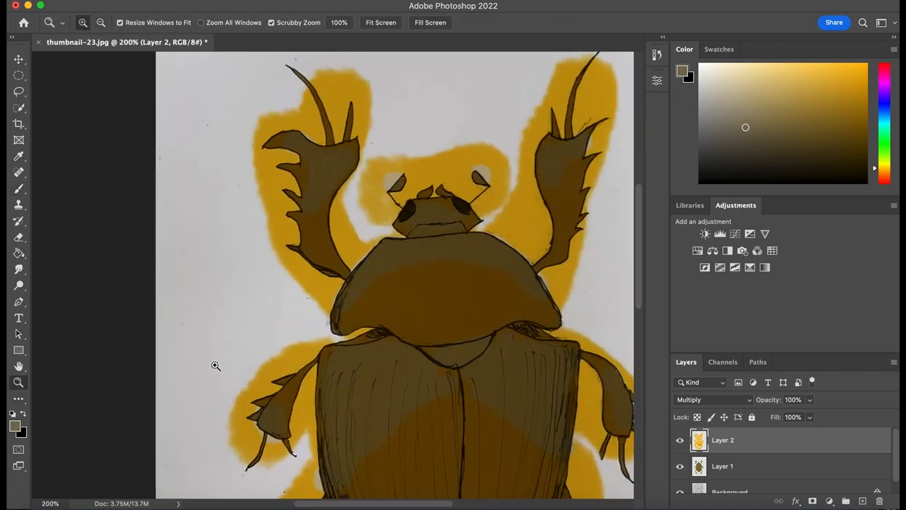
{"action": "left_click_drag", "start_coordinate": [639, 263], "coordinate": [639, 308]}
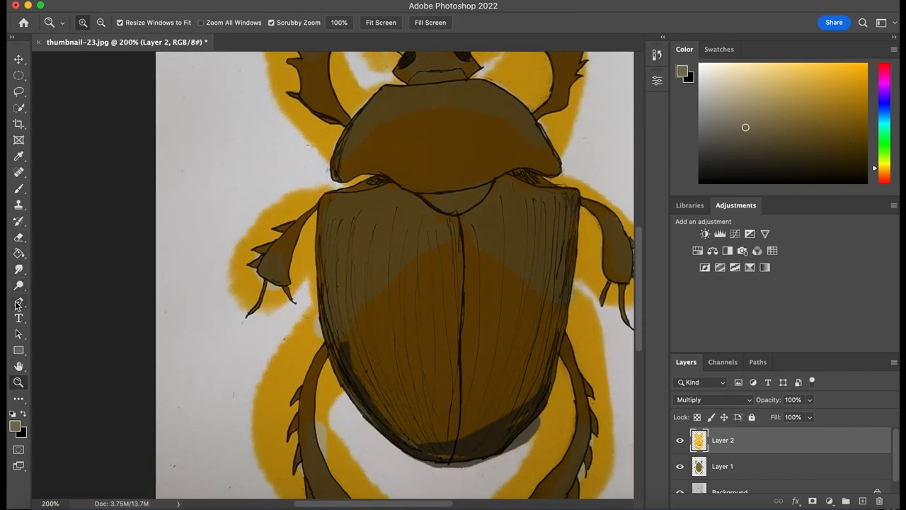
{"action": "left_click", "coordinate": [19, 269]}
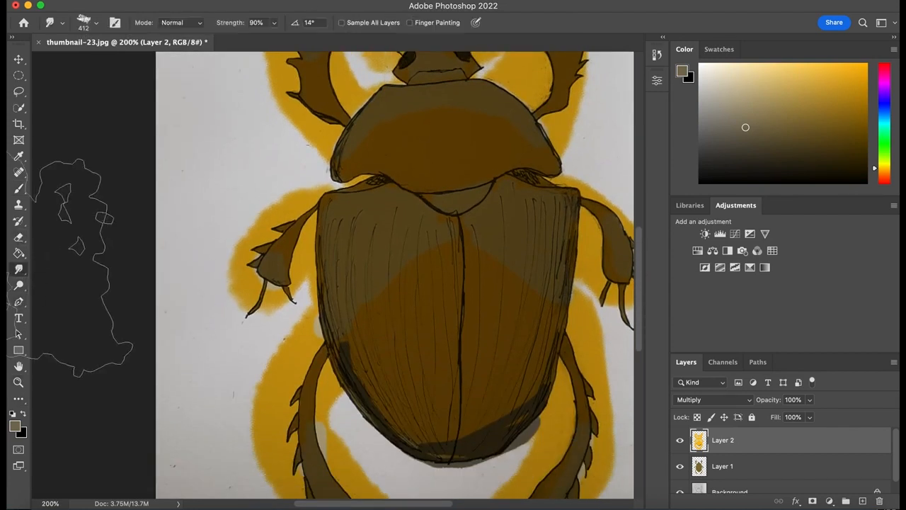
{"action": "left_click", "coordinate": [96, 23]}
{"action": "left_click", "coordinate": [83, 62]}
{"action": "left_click", "coordinate": [112, 385]}
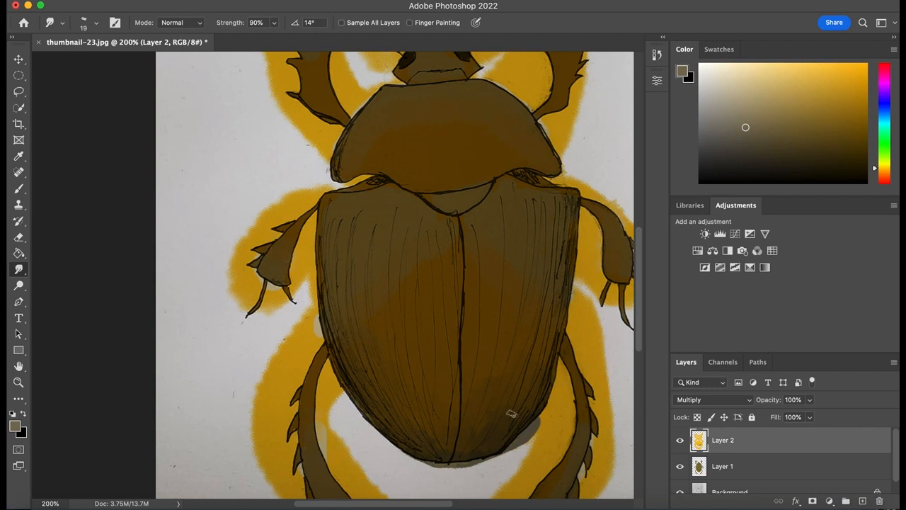
Examine the blended colouring on the whole beetle and up close around the right hind leg.
{"action": "left_click", "coordinate": [18, 382]}
{"action": "left_click", "coordinate": [100, 22]}
{"action": "left_click", "coordinate": [351, 245]}
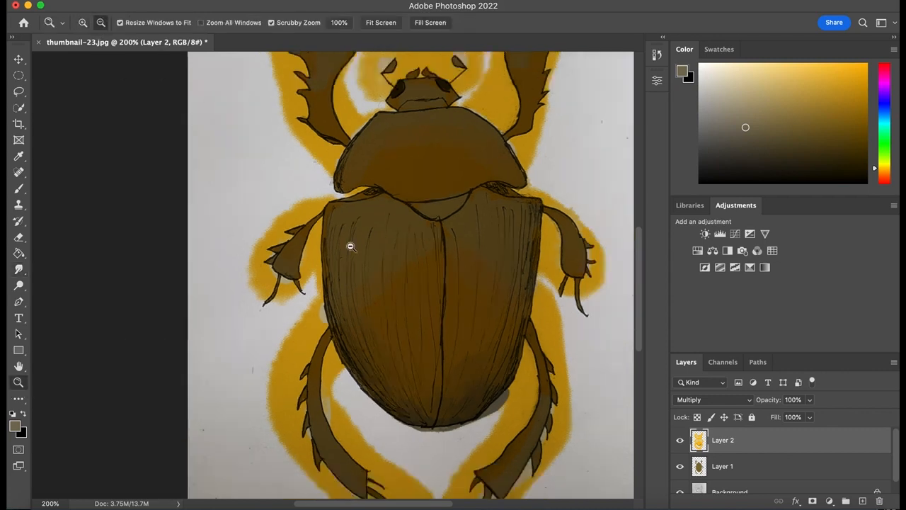
{"action": "double_click", "coordinate": [350, 246]}
{"action": "left_click", "coordinate": [351, 246]}
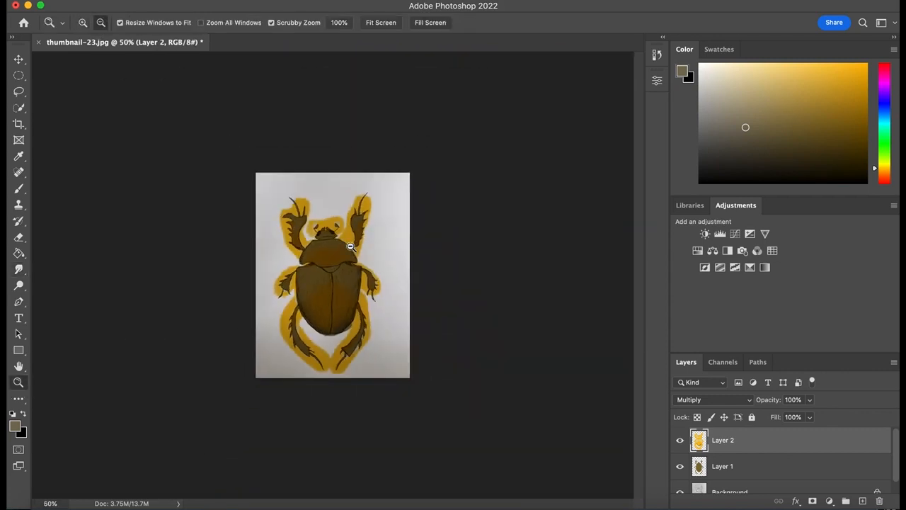
{"action": "left_click", "coordinate": [83, 22]}
{"action": "left_click", "coordinate": [362, 352]}
{"action": "left_click", "coordinate": [363, 352]}
{"action": "double_click", "coordinate": [362, 352]}
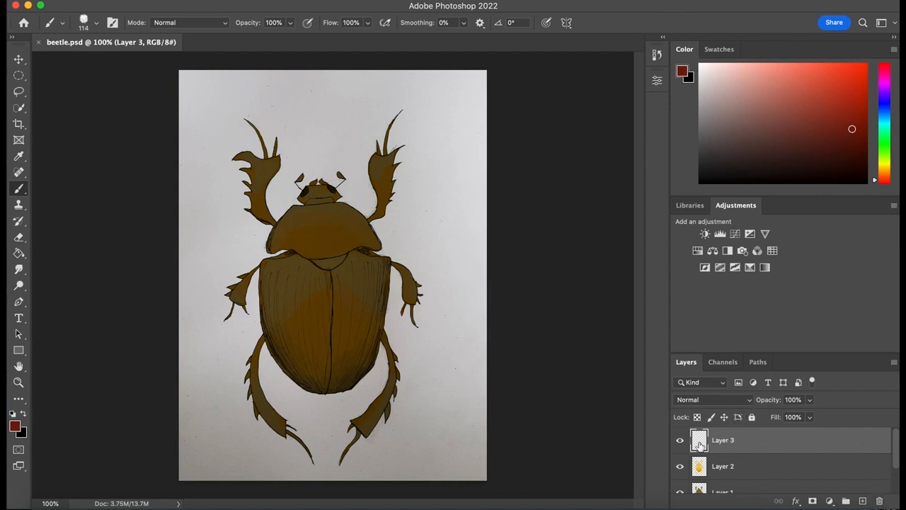
Set Layer 3's blend mode to Multiply.
{"action": "left_click", "coordinate": [744, 401]}
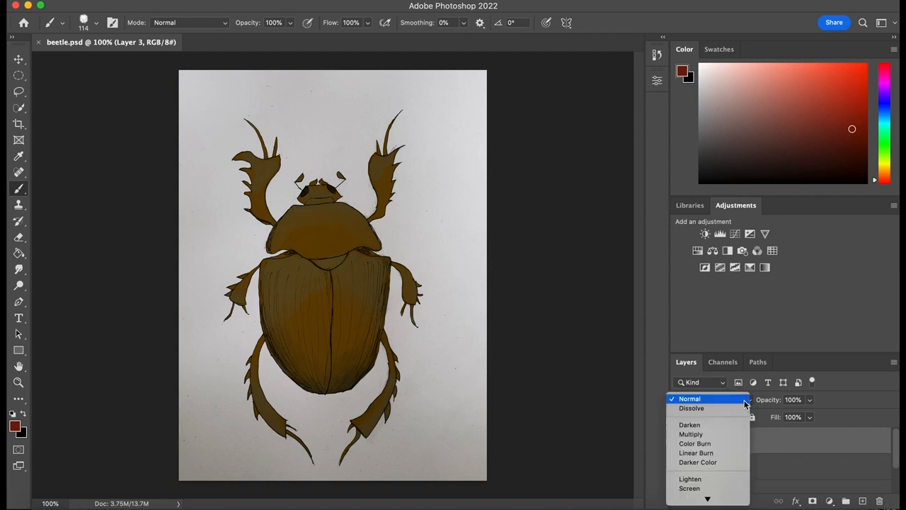
{"action": "left_click", "coordinate": [696, 434]}
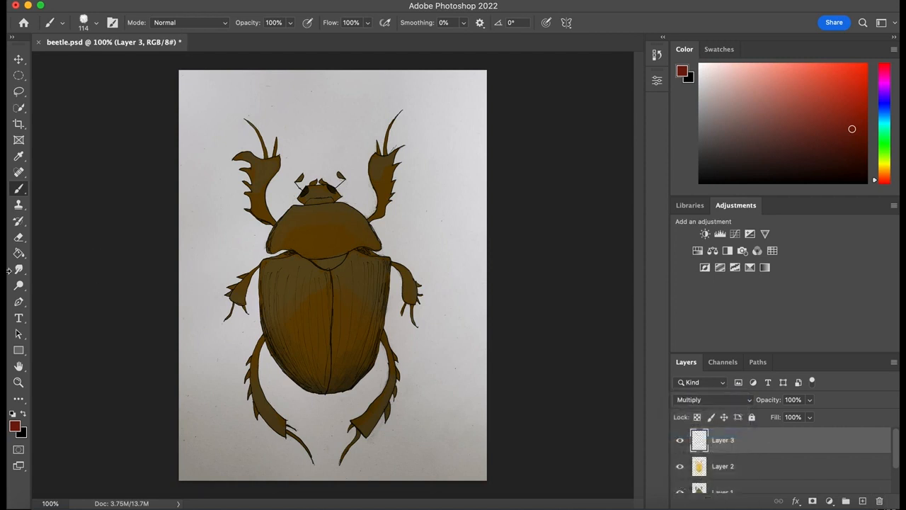
Lasso the background area between the right front leg and the thorax shield's right edge and fill it with dark red.
{"action": "left_click", "coordinate": [18, 382]}
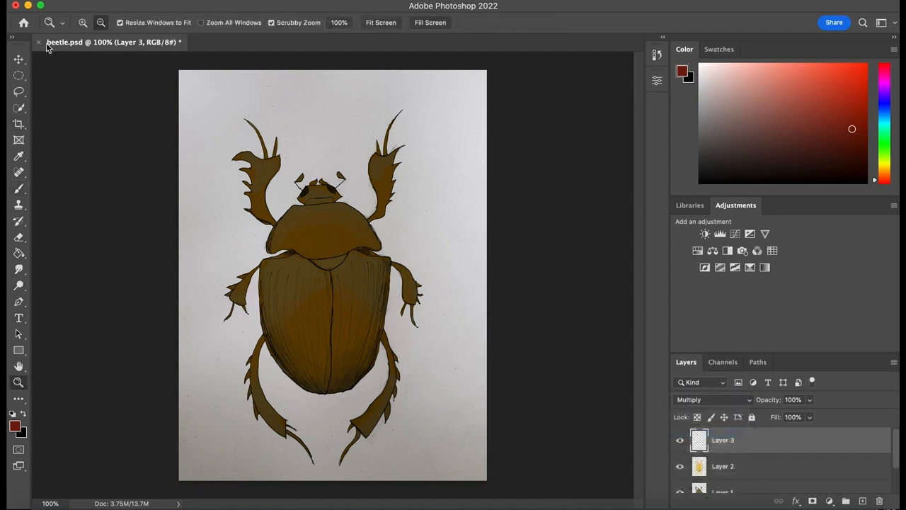
{"action": "left_click", "coordinate": [83, 22]}
{"action": "left_click", "coordinate": [403, 209]}
{"action": "left_click", "coordinate": [403, 209]}
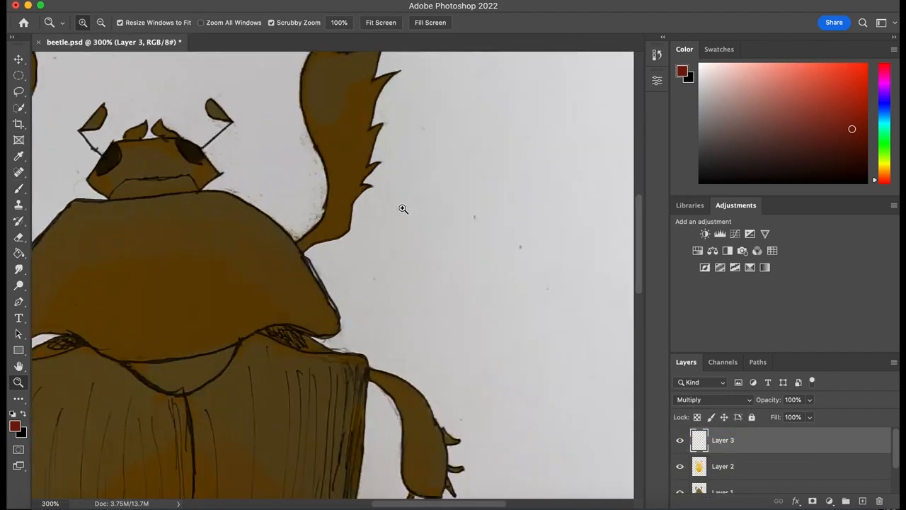
{"action": "left_click", "coordinate": [402, 208]}
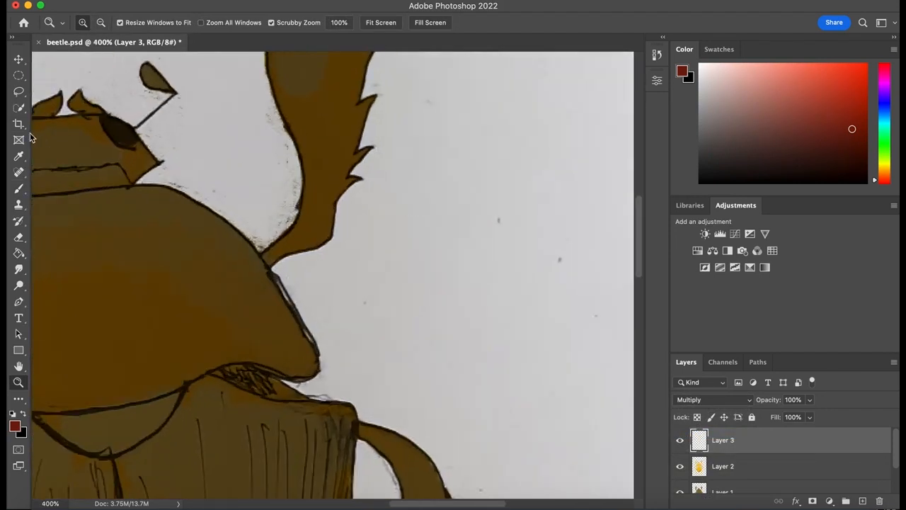
{"action": "left_click", "coordinate": [19, 93]}
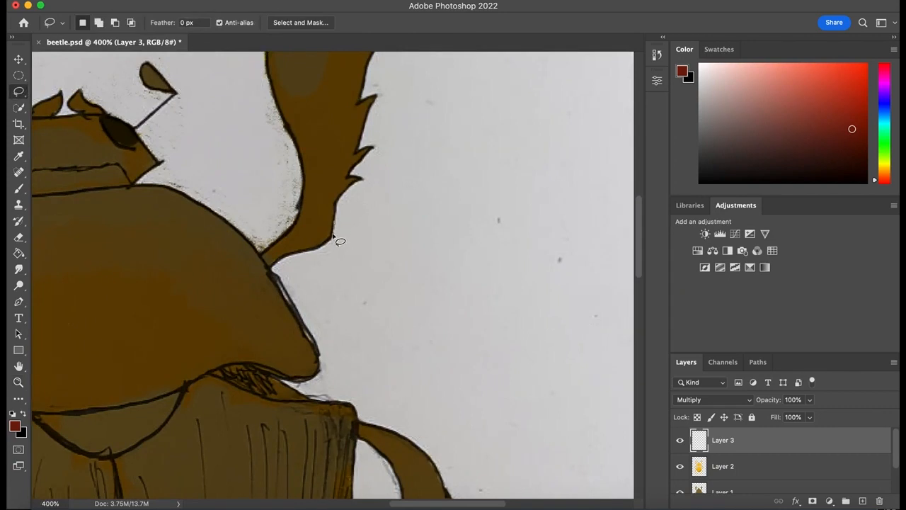
{"action": "mouse_move", "coordinate": [331, 237]}
{"action": "left_mouse_down"}
{"action": "mouse_move", "coordinate": [272, 271]}
{"action": "mouse_move", "coordinate": [324, 362]}
{"action": "mouse_move", "coordinate": [491, 342]}
{"action": "left_mouse_up"}
{"action": "scroll", "coordinate": [330, 364], "scroll_direction": "left", "scroll_amount": 5}
{"action": "left_click", "coordinate": [495, 247]}
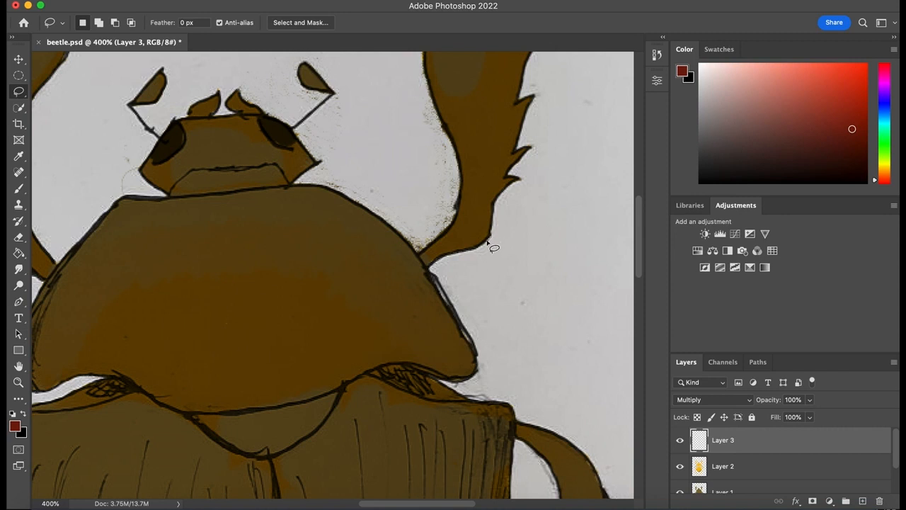
{"action": "mouse_move", "coordinate": [491, 239]}
{"action": "left_mouse_down"}
{"action": "mouse_move", "coordinate": [430, 266]}
{"action": "mouse_move", "coordinate": [449, 314]}
{"action": "mouse_move", "coordinate": [469, 340]}
{"action": "mouse_move", "coordinate": [531, 343]}
{"action": "mouse_move", "coordinate": [547, 298]}
{"action": "mouse_move", "coordinate": [516, 225]}
{"action": "mouse_move", "coordinate": [493, 236]}
{"action": "left_mouse_up"}
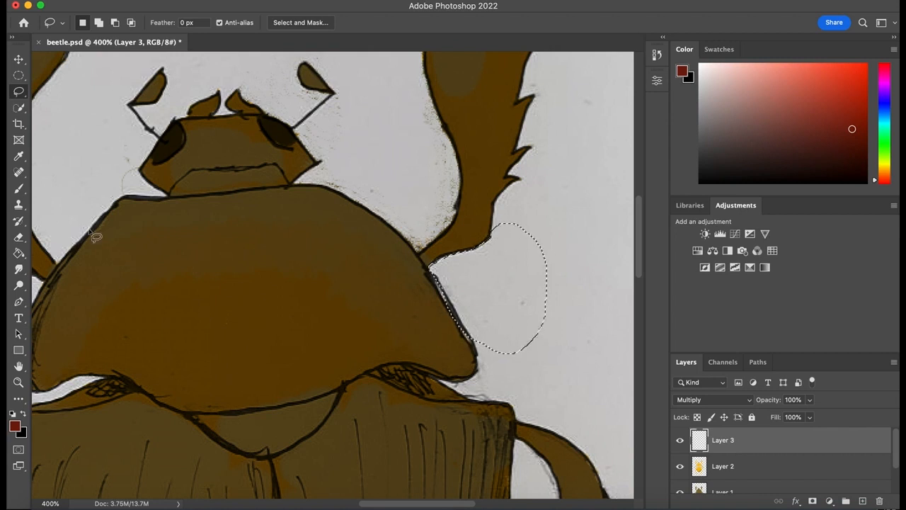
{"action": "left_click", "coordinate": [20, 253]}
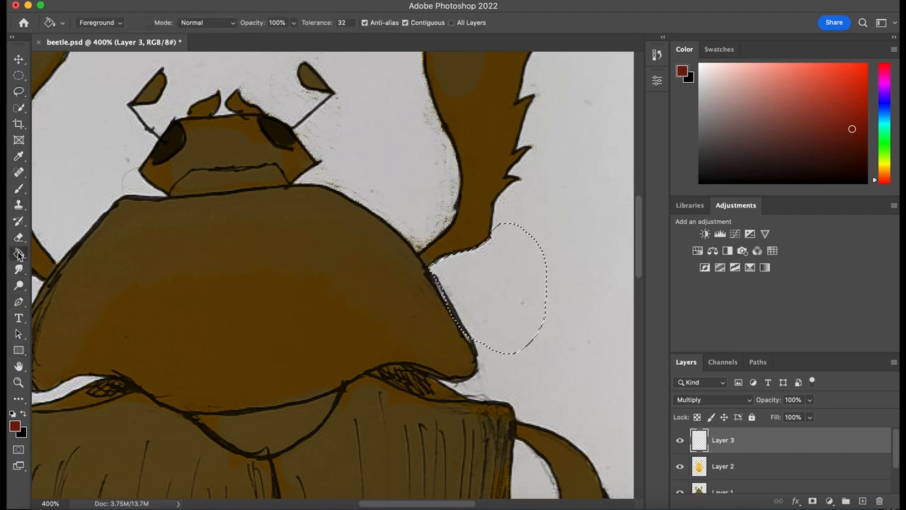
{"action": "left_click", "coordinate": [474, 284]}
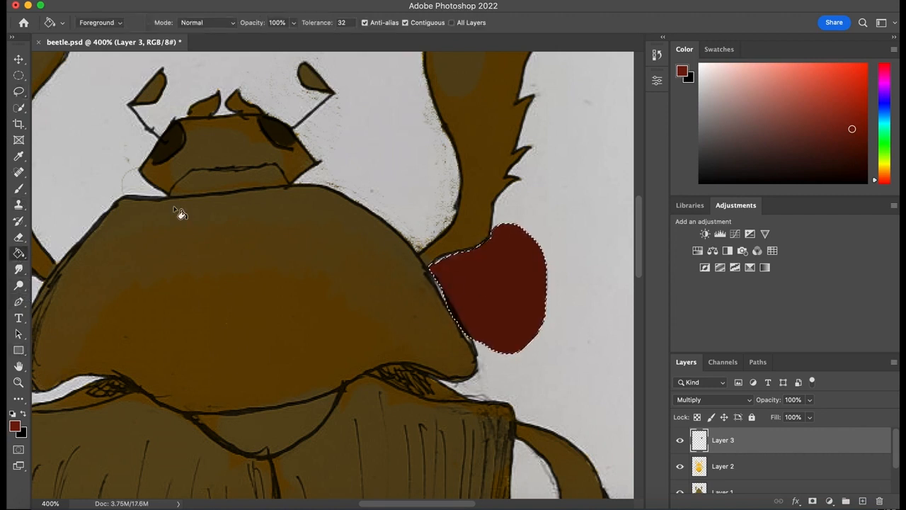
Lasso the thin gap left along the thorax shield's right outline, fill it with dark red and deselect.
{"action": "left_click", "coordinate": [19, 91]}
{"action": "left_click", "coordinate": [562, 211]}
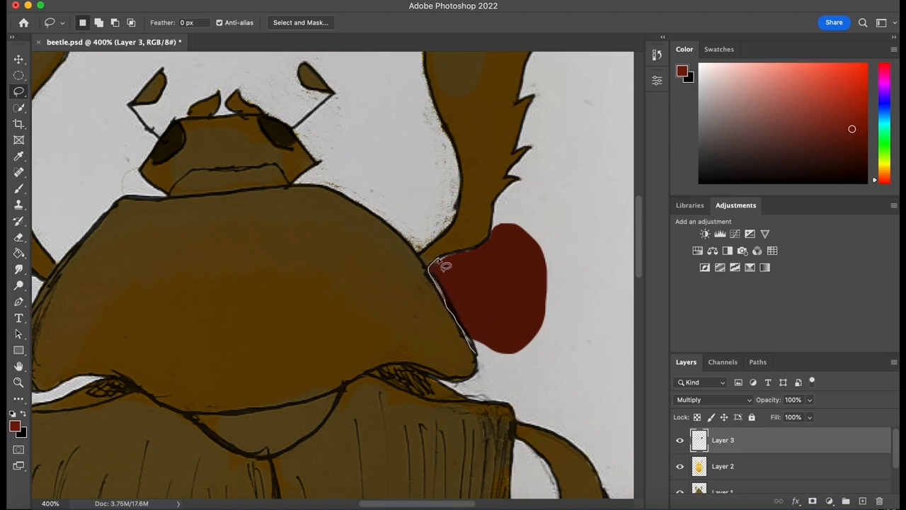
{"action": "mouse_move", "coordinate": [465, 252]}
{"action": "left_mouse_down"}
{"action": "mouse_move", "coordinate": [507, 264]}
{"action": "mouse_move", "coordinate": [476, 353]}
{"action": "left_mouse_up"}
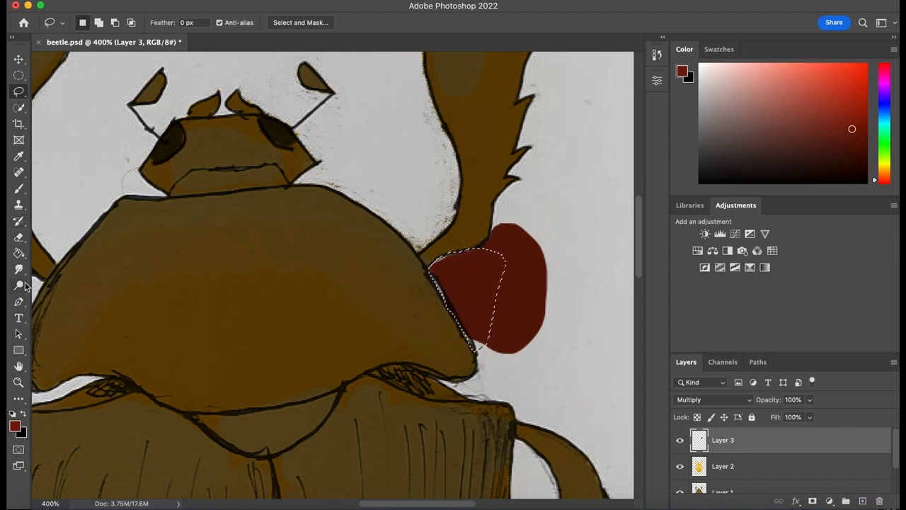
{"action": "left_click", "coordinate": [19, 257]}
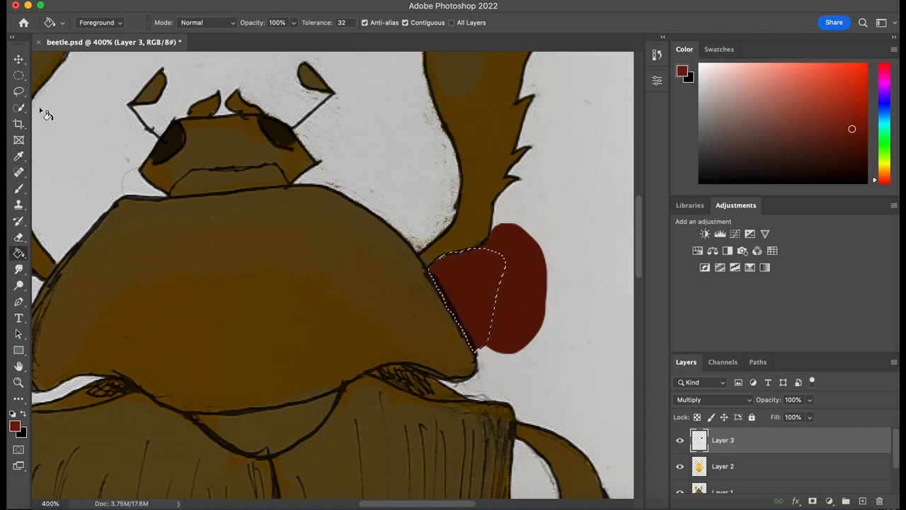
{"action": "left_click", "coordinate": [17, 93]}
{"action": "left_click", "coordinate": [569, 225]}
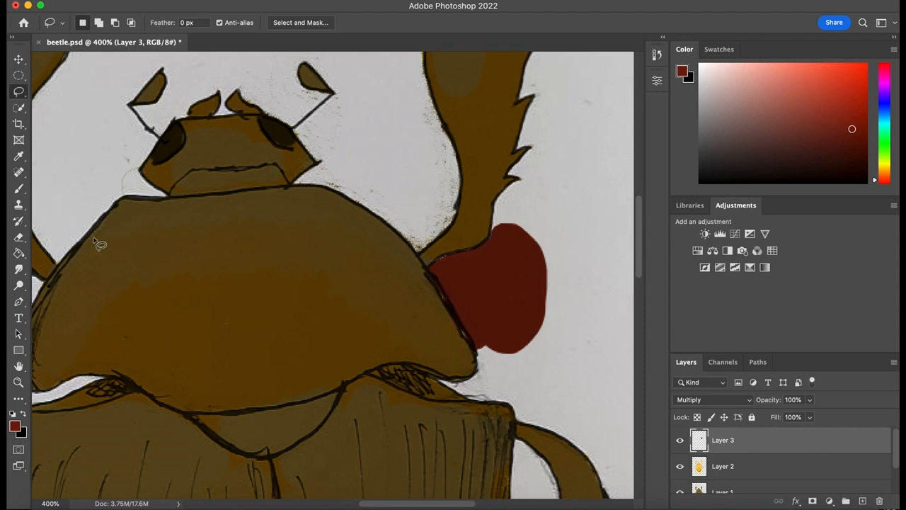
Lasso the background around the thorax shield's lower right corner, fill it with dark red and deselect.
{"action": "left_click", "coordinate": [19, 383]}
{"action": "left_click", "coordinate": [100, 22]}
{"action": "left_click", "coordinate": [508, 220]}
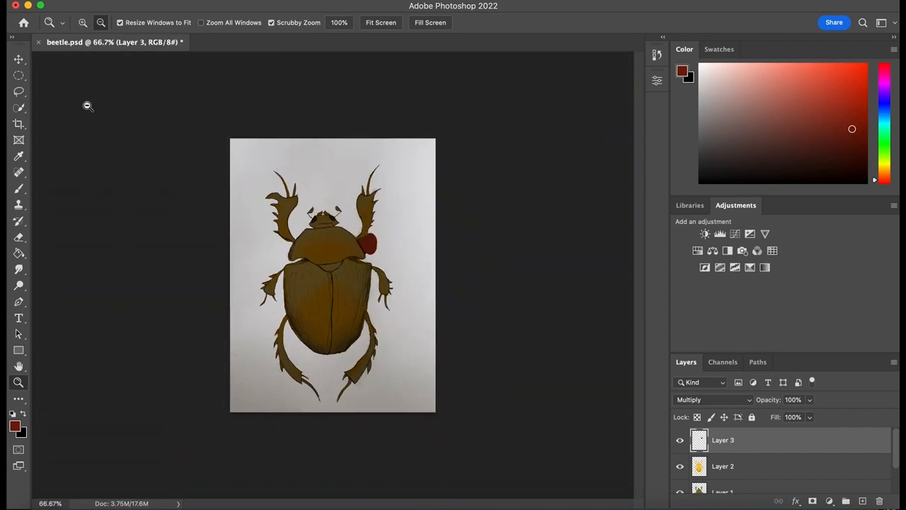
{"action": "left_click", "coordinate": [83, 23]}
{"action": "left_click", "coordinate": [380, 256]}
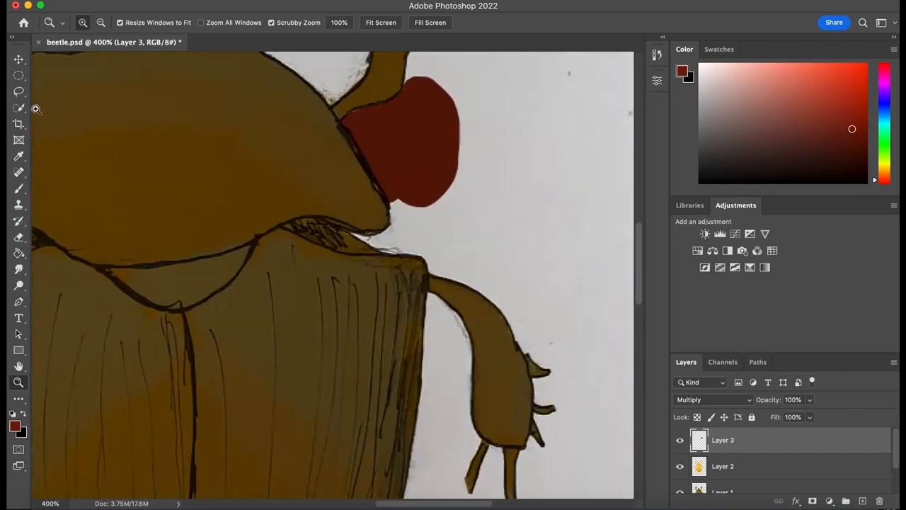
{"action": "left_click", "coordinate": [19, 91]}
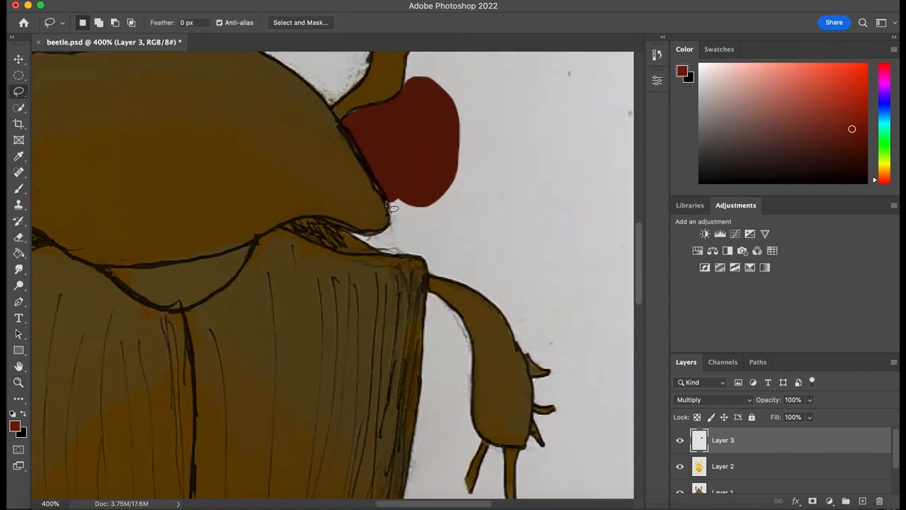
{"action": "mouse_move", "coordinate": [390, 222]}
{"action": "left_mouse_down"}
{"action": "mouse_move", "coordinate": [347, 230]}
{"action": "mouse_move", "coordinate": [392, 255]}
{"action": "mouse_move", "coordinate": [430, 167]}
{"action": "mouse_move", "coordinate": [388, 205]}
{"action": "left_mouse_up"}
{"action": "left_click", "coordinate": [20, 253]}
{"action": "left_click", "coordinate": [436, 223]}
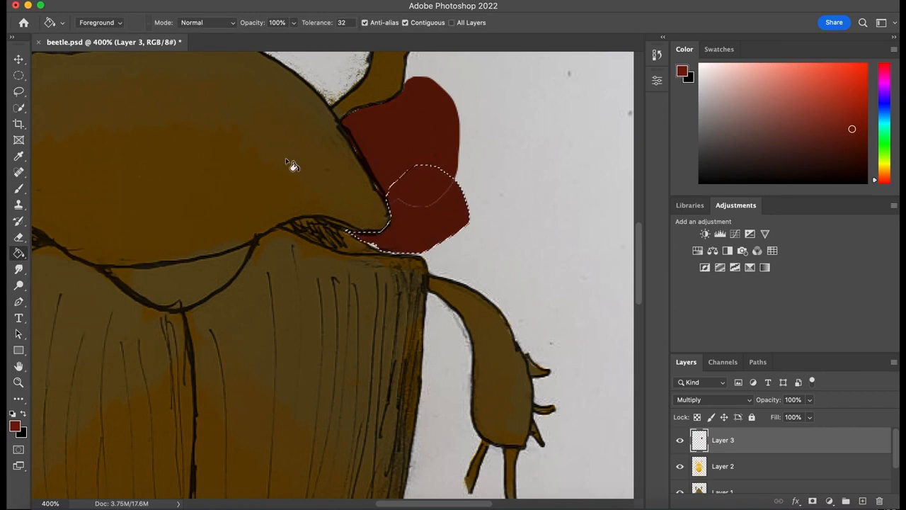
{"action": "left_click", "coordinate": [19, 92]}
{"action": "key", "text": "super+d"}
Extend the dark red background beside the thorax with the Brush, then reduce its size to 22 px and paint above the wing case's shoulder.
{"action": "left_click", "coordinate": [19, 189]}
{"action": "left_click", "coordinate": [469, 184]}
{"action": "left_click", "coordinate": [96, 22]}
{"action": "left_click_drag", "start_coordinate": [107, 60], "coordinate": [85, 61]}
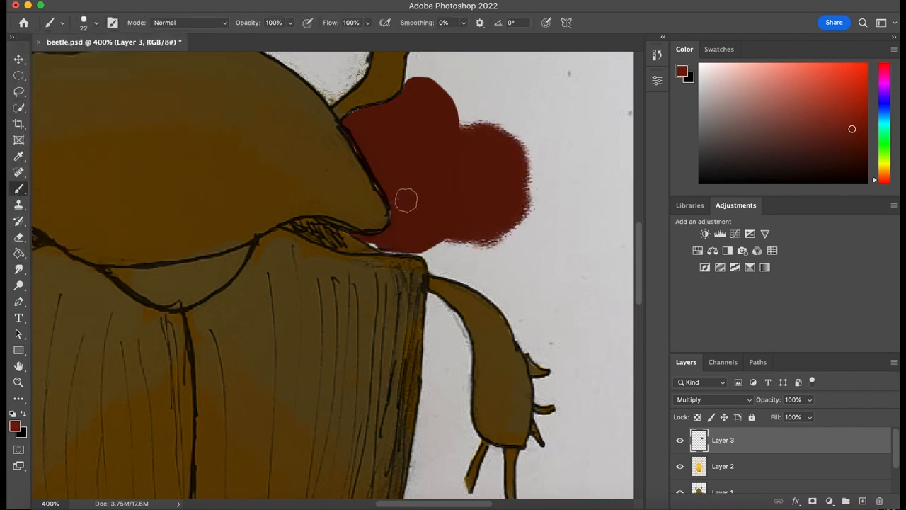
{"action": "left_click_drag", "start_coordinate": [406, 201], "coordinate": [436, 236]}
Set the brush size to 11 px and paint dark red along the right wing case's shoulder towards the middle leg.
{"action": "left_click", "coordinate": [96, 22]}
{"action": "left_click_drag", "start_coordinate": [87, 61], "coordinate": [82, 62]}
{"action": "left_click", "coordinate": [18, 382]}
{"action": "left_click", "coordinate": [391, 276]}
{"action": "left_click", "coordinate": [390, 277]}
{"action": "left_click", "coordinate": [390, 277]}
{"action": "left_click", "coordinate": [16, 188]}
{"action": "mouse_move", "coordinate": [382, 216]}
{"action": "left_mouse_down"}
{"action": "mouse_move", "coordinate": [457, 231]}
{"action": "mouse_move", "coordinate": [479, 244]}
{"action": "mouse_move", "coordinate": [444, 232]}
{"action": "mouse_move", "coordinate": [477, 262]}
{"action": "mouse_move", "coordinate": [526, 209]}
{"action": "mouse_move", "coordinate": [536, 271]}
{"action": "mouse_move", "coordinate": [591, 204]}
{"action": "mouse_move", "coordinate": [611, 160]}
{"action": "mouse_move", "coordinate": [583, 281]}
{"action": "mouse_move", "coordinate": [563, 301]}
{"action": "left_mouse_up"}
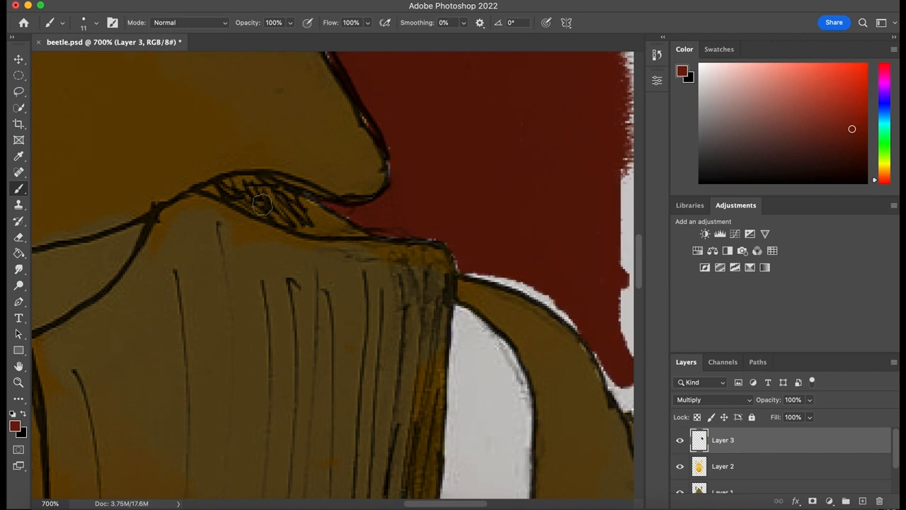
Lasso the unpainted strip along the upper edge of the right middle leg and paint it dark red.
{"action": "key", "text": "l"}
{"action": "mouse_move", "coordinate": [462, 277]}
{"action": "left_mouse_down"}
{"action": "mouse_move", "coordinate": [600, 347]}
{"action": "mouse_move", "coordinate": [494, 222]}
{"action": "left_mouse_up"}
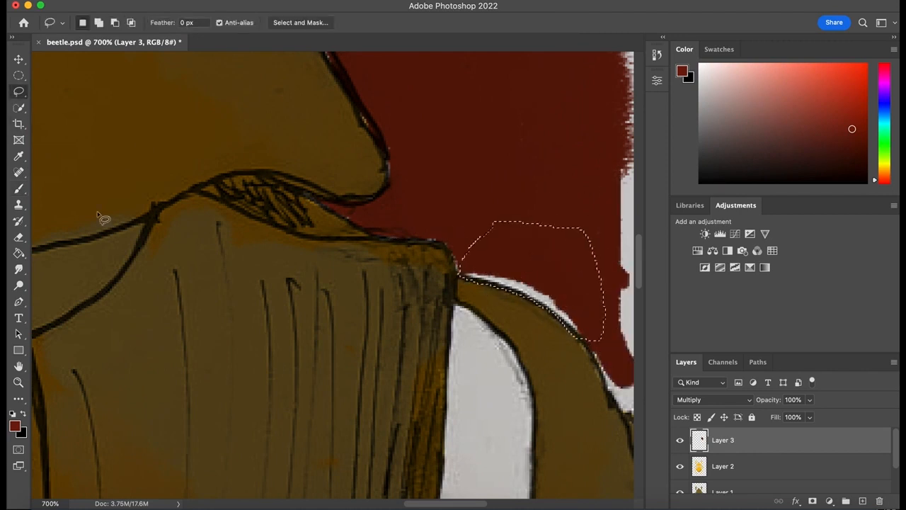
{"action": "left_click", "coordinate": [18, 189]}
{"action": "left_click_drag", "start_coordinate": [475, 280], "coordinate": [584, 329]}
Lasso the next background section along the right middle leg's outer edge and paint it dark red.
{"action": "left_click", "coordinate": [18, 92]}
{"action": "left_click", "coordinate": [437, 137]}
{"action": "scroll", "coordinate": [439, 372], "scroll_direction": "right", "scroll_amount": 5}
{"action": "mouse_move", "coordinate": [364, 354]}
{"action": "left_mouse_down"}
{"action": "mouse_move", "coordinate": [388, 410]}
{"action": "mouse_move", "coordinate": [364, 352]}
{"action": "left_mouse_up"}
{"action": "key", "text": "b"}
{"action": "mouse_move", "coordinate": [389, 310]}
{"action": "left_mouse_down"}
{"action": "mouse_move", "coordinate": [425, 368]}
{"action": "mouse_move", "coordinate": [418, 322]}
{"action": "left_mouse_up"}
Lasso a large background area outside the right middle leg, set the brush size to 201 px and paint it dark red.
{"action": "left_click", "coordinate": [19, 92]}
{"action": "left_click", "coordinate": [448, 400]}
{"action": "left_click_drag", "start_coordinate": [636, 267], "coordinate": [636, 288]}
{"action": "mouse_move", "coordinate": [398, 263]}
{"action": "left_mouse_down"}
{"action": "mouse_move", "coordinate": [466, 286]}
{"action": "mouse_move", "coordinate": [530, 92]}
{"action": "mouse_move", "coordinate": [363, 156]}
{"action": "mouse_move", "coordinate": [373, 227]}
{"action": "mouse_move", "coordinate": [400, 265]}
{"action": "left_mouse_up"}
{"action": "key", "text": "b"}
{"action": "left_click", "coordinate": [95, 23]}
{"action": "left_click_drag", "start_coordinate": [67, 69], "coordinate": [99, 70]}
{"action": "left_click", "coordinate": [481, 196]}
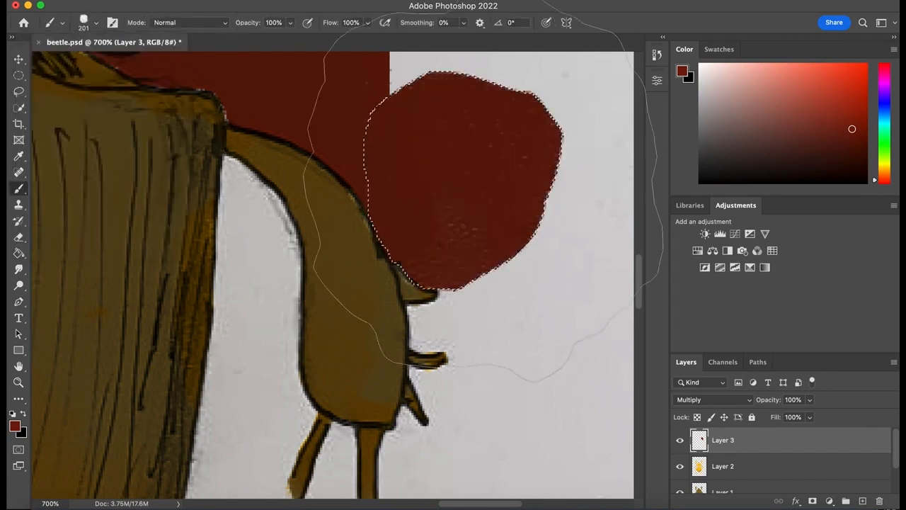
Lasso the background between the right wing case and the middle leg and paint it dark red.
{"action": "left_click", "coordinate": [19, 92]}
{"action": "left_click", "coordinate": [473, 340]}
{"action": "mouse_move", "coordinate": [221, 156]}
{"action": "left_mouse_down"}
{"action": "mouse_move", "coordinate": [193, 459]}
{"action": "mouse_move", "coordinate": [270, 450]}
{"action": "mouse_move", "coordinate": [309, 396]}
{"action": "mouse_move", "coordinate": [290, 214]}
{"action": "mouse_move", "coordinate": [256, 168]}
{"action": "mouse_move", "coordinate": [222, 156]}
{"action": "left_mouse_up"}
{"action": "key", "text": "b"}
{"action": "left_click_drag", "start_coordinate": [248, 390], "coordinate": [238, 315]}
Deselect, set the brush size to 31 px and paint dark red background between the wing case and the middle leg's tip.
{"action": "left_click", "coordinate": [19, 91]}
{"action": "left_click", "coordinate": [500, 361]}
{"action": "left_click", "coordinate": [19, 188]}
{"action": "left_click", "coordinate": [95, 22]}
{"action": "left_click_drag", "start_coordinate": [99, 70], "coordinate": [68, 69]}
{"action": "left_click", "coordinate": [274, 324]}
{"action": "mouse_move", "coordinate": [274, 383]}
{"action": "left_mouse_down"}
{"action": "mouse_move", "coordinate": [247, 457]}
{"action": "mouse_move", "coordinate": [228, 473]}
{"action": "left_mouse_up"}
{"action": "left_click_drag", "start_coordinate": [639, 289], "coordinate": [640, 325]}
{"action": "mouse_move", "coordinate": [232, 269]}
{"action": "left_mouse_down"}
{"action": "mouse_move", "coordinate": [225, 190]}
{"action": "mouse_move", "coordinate": [251, 309]}
{"action": "left_mouse_up"}
Lasso the background along the right wing case's lower edge, paint it dark red and deselect.
{"action": "key", "text": "l"}
{"action": "mouse_move", "coordinate": [190, 161]}
{"action": "left_mouse_down"}
{"action": "mouse_move", "coordinate": [172, 307]}
{"action": "mouse_move", "coordinate": [189, 355]}
{"action": "left_mouse_up"}
{"action": "mouse_move", "coordinate": [174, 315]}
{"action": "left_mouse_down"}
{"action": "mouse_move", "coordinate": [190, 196]}
{"action": "mouse_move", "coordinate": [257, 230]}
{"action": "mouse_move", "coordinate": [241, 461]}
{"action": "mouse_move", "coordinate": [216, 440]}
{"action": "mouse_move", "coordinate": [190, 357]}
{"action": "left_mouse_up"}
{"action": "key", "text": "b"}
{"action": "mouse_move", "coordinate": [215, 312]}
{"action": "left_mouse_down"}
{"action": "mouse_move", "coordinate": [263, 262]}
{"action": "mouse_move", "coordinate": [282, 298]}
{"action": "left_mouse_up"}
{"action": "key", "text": "ctrl+d"}
Lasso the background around the right middle leg's claws, paint it dark red and deselect.
{"action": "key", "text": "l"}
{"action": "mouse_move", "coordinate": [317, 139]}
{"action": "left_mouse_down"}
{"action": "mouse_move", "coordinate": [289, 201]}
{"action": "mouse_move", "coordinate": [321, 149]}
{"action": "mouse_move", "coordinate": [281, 192]}
{"action": "left_mouse_up"}
{"action": "left_click", "coordinate": [18, 188]}
{"action": "key", "text": "ctrl+d"}
{"action": "key", "text": "l"}
{"action": "mouse_move", "coordinate": [332, 136]}
{"action": "left_mouse_down"}
{"action": "mouse_move", "coordinate": [312, 209]}
{"action": "mouse_move", "coordinate": [263, 307]}
{"action": "mouse_move", "coordinate": [400, 301]}
{"action": "mouse_move", "coordinate": [363, 229]}
{"action": "mouse_move", "coordinate": [361, 160]}
{"action": "mouse_move", "coordinate": [332, 134]}
{"action": "left_mouse_up"}
{"action": "left_click", "coordinate": [18, 188]}
{"action": "mouse_move", "coordinate": [255, 233]}
{"action": "left_mouse_down"}
{"action": "mouse_move", "coordinate": [304, 283]}
{"action": "mouse_move", "coordinate": [334, 373]}
{"action": "left_mouse_up"}
{"action": "key", "text": "l"}
{"action": "key", "text": "super+d"}
Lasso the background from the middle leg's claw down the right hind leg's spiny edge, fill it with dark red and deselect.
{"action": "mouse_move", "coordinate": [638, 306]}
{"action": "left_mouse_down"}
{"action": "mouse_move", "coordinate": [632, 265]}
{"action": "mouse_move", "coordinate": [623, 325]}
{"action": "left_mouse_up"}
{"action": "left_click", "coordinate": [18, 189]}
{"action": "left_click", "coordinate": [18, 92]}
{"action": "mouse_move", "coordinate": [397, 128]}
{"action": "left_mouse_down"}
{"action": "mouse_move", "coordinate": [445, 410]}
{"action": "mouse_move", "coordinate": [289, 473]}
{"action": "mouse_move", "coordinate": [246, 382]}
{"action": "mouse_move", "coordinate": [270, 375]}
{"action": "mouse_move", "coordinate": [266, 346]}
{"action": "mouse_move", "coordinate": [246, 320]}
{"action": "mouse_move", "coordinate": [251, 170]}
{"action": "mouse_move", "coordinate": [384, 128]}
{"action": "left_mouse_up"}
{"action": "key", "text": "b"}
{"action": "key", "text": "alt+BackSpace"}
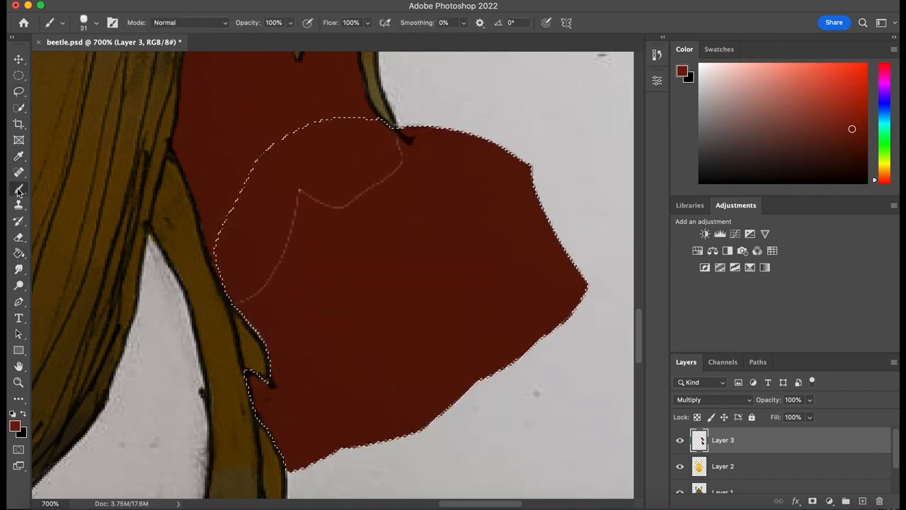
{"action": "key", "text": "super+d"}
Lasso the background outside the right middle leg's spines and fill it with dark red.
{"action": "key", "text": "l"}
{"action": "scroll", "coordinate": [427, 84], "scroll_direction": "up", "scroll_amount": 5}
{"action": "mouse_move", "coordinate": [435, 98]}
{"action": "left_mouse_down"}
{"action": "mouse_move", "coordinate": [439, 106]}
{"action": "mouse_move", "coordinate": [410, 122]}
{"action": "mouse_move", "coordinate": [442, 166]}
{"action": "mouse_move", "coordinate": [425, 212]}
{"action": "mouse_move", "coordinate": [381, 269]}
{"action": "mouse_move", "coordinate": [400, 380]}
{"action": "mouse_move", "coordinate": [440, 91]}
{"action": "left_mouse_up"}
{"action": "left_click", "coordinate": [19, 255]}
{"action": "left_click", "coordinate": [471, 247]}
Deselect and paint over the remaining gaps in the dark red around the right middle leg with the 31 px brush.
{"action": "left_click", "coordinate": [19, 91]}
{"action": "left_click", "coordinate": [210, 203]}
{"action": "left_click", "coordinate": [19, 188]}
{"action": "mouse_move", "coordinate": [481, 386]}
{"action": "left_mouse_down"}
{"action": "mouse_move", "coordinate": [441, 368]}
{"action": "mouse_move", "coordinate": [418, 372]}
{"action": "left_mouse_up"}
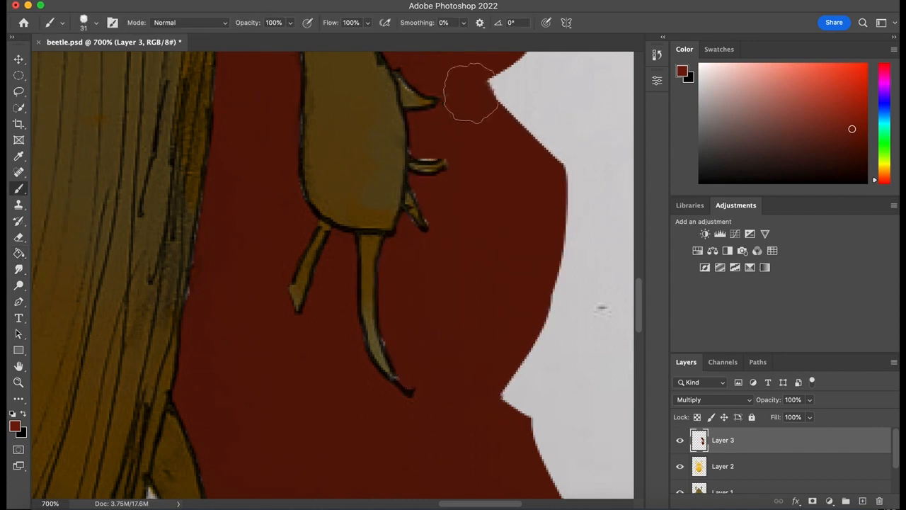
{"action": "left_click_drag", "start_coordinate": [468, 93], "coordinate": [556, 145]}
Set the brush size to 396 px and paint the outer background on both sides of the beetle dark red.
{"action": "left_click", "coordinate": [19, 382]}
{"action": "key", "text": "super+1"}
{"action": "left_click", "coordinate": [19, 187]}
{"action": "mouse_move", "coordinate": [436, 321]}
{"action": "left_mouse_down"}
{"action": "mouse_move", "coordinate": [473, 374]}
{"action": "mouse_move", "coordinate": [468, 163]}
{"action": "mouse_move", "coordinate": [451, 234]}
{"action": "mouse_move", "coordinate": [451, 224]}
{"action": "mouse_move", "coordinate": [475, 412]}
{"action": "mouse_move", "coordinate": [455, 385]}
{"action": "mouse_move", "coordinate": [457, 315]}
{"action": "left_mouse_up"}
{"action": "left_click", "coordinate": [96, 23]}
{"action": "type", "text": "396"}
{"action": "key", "text": "Return"}
{"action": "mouse_move", "coordinate": [170, 106]}
{"action": "left_mouse_down"}
{"action": "mouse_move", "coordinate": [151, 92]}
{"action": "mouse_move", "coordinate": [233, 465]}
{"action": "mouse_move", "coordinate": [283, 488]}
{"action": "left_mouse_up"}
Lasso the small gap beside the right hind leg's upper spine for painting with the Brush.
{"action": "key", "text": "z"}
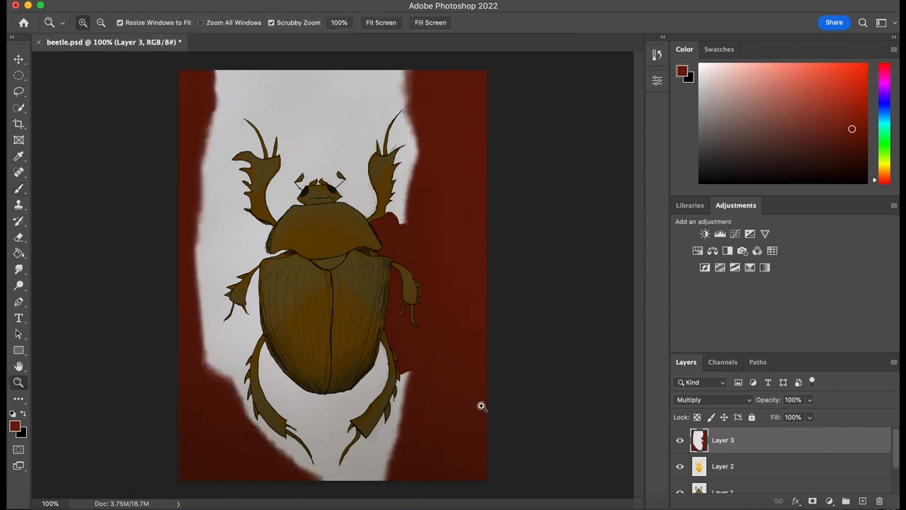
{"action": "left_click_drag", "start_coordinate": [482, 405], "coordinate": [503, 323]}
{"action": "scroll", "coordinate": [502, 324], "scroll_direction": "up", "scroll_amount": 5}
{"action": "left_click", "coordinate": [19, 92]}
{"action": "mouse_move", "coordinate": [310, 289]}
{"action": "left_mouse_down"}
{"action": "mouse_move", "coordinate": [320, 313]}
{"action": "mouse_move", "coordinate": [310, 290]}
{"action": "left_mouse_up"}
{"action": "key", "text": "b"}
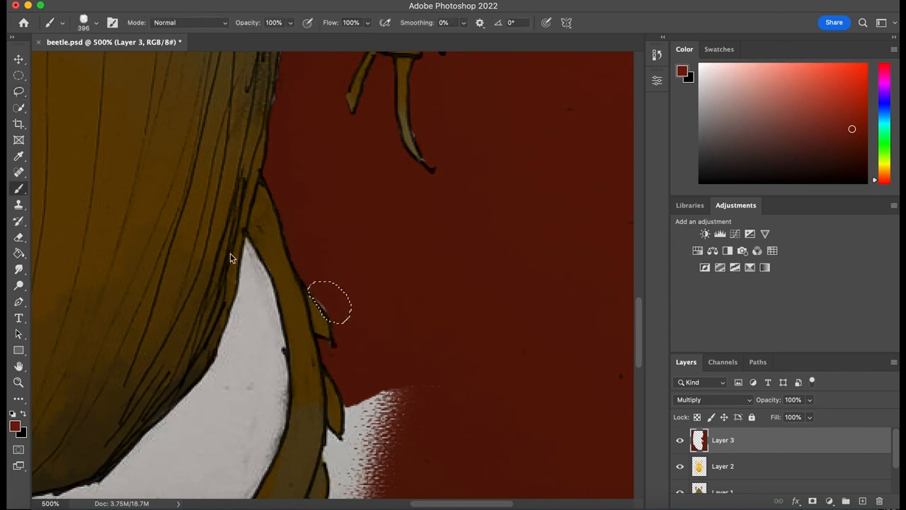
Lasso the unpainted background beside the right hind leg's lower spines and fill it with dark red.
{"action": "left_click", "coordinate": [19, 92]}
{"action": "scroll", "coordinate": [345, 195], "scroll_direction": "down", "scroll_amount": 5}
{"action": "mouse_move", "coordinate": [337, 223]}
{"action": "left_mouse_down"}
{"action": "mouse_move", "coordinate": [315, 358]}
{"action": "mouse_move", "coordinate": [342, 186]}
{"action": "left_mouse_up"}
{"action": "key", "text": "b"}
{"action": "left_click", "coordinate": [96, 22]}
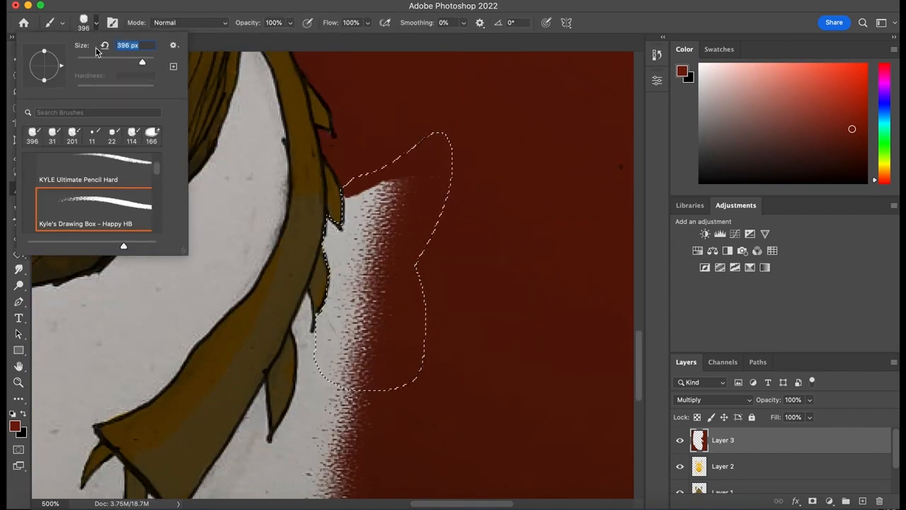
{"action": "key", "text": "Return"}
{"action": "key", "text": "alt+BackSpace"}
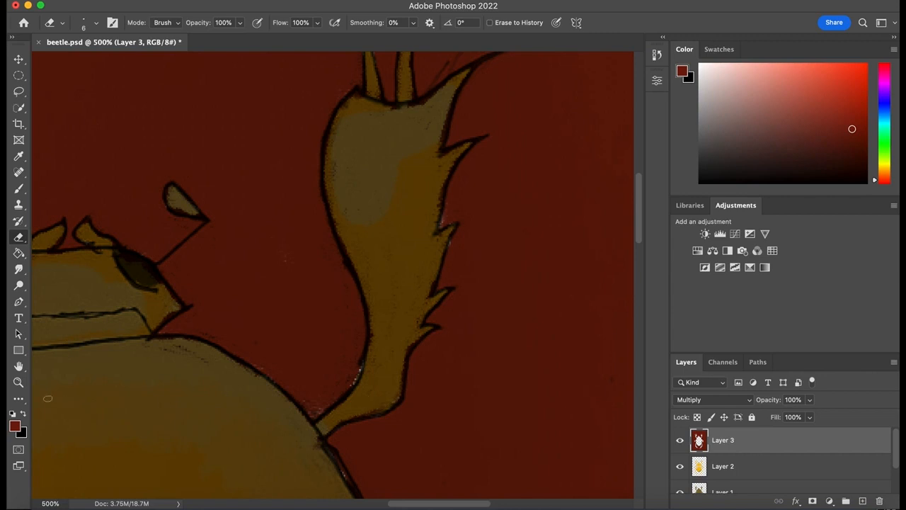
Review the whole beetle on its red background and add a new layer above Layer 3.
{"action": "left_click", "coordinate": [19, 382]}
{"action": "left_click", "coordinate": [102, 23]}
{"action": "left_click_drag", "start_coordinate": [276, 156], "coordinate": [276, 156]}
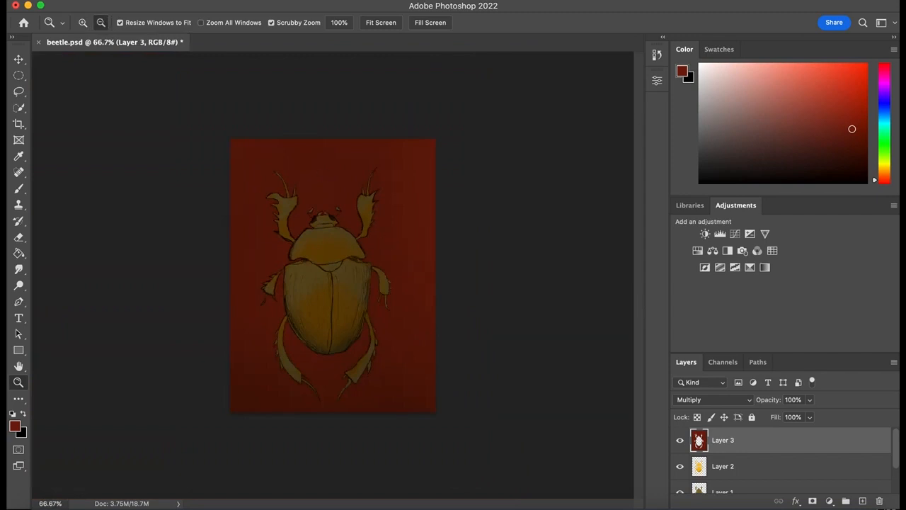
{"action": "left_click", "coordinate": [82, 25]}
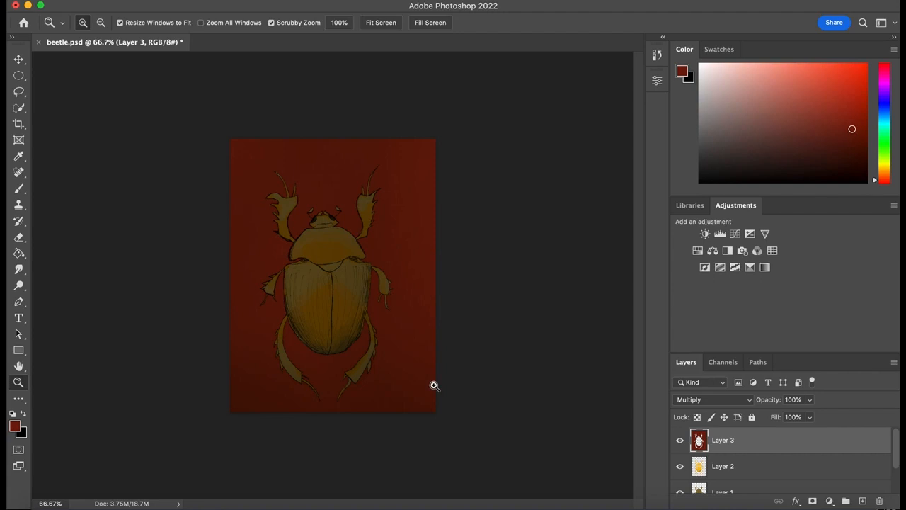
{"action": "left_click", "coordinate": [863, 501]}
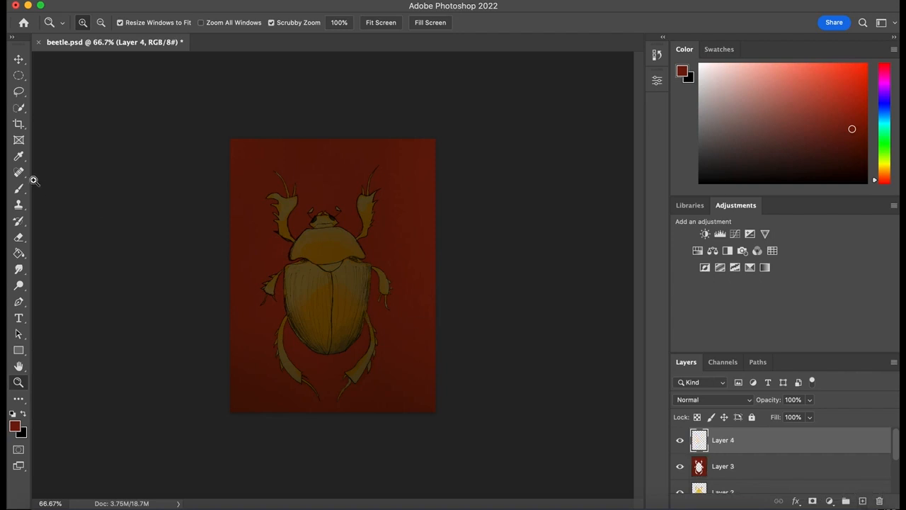
Sample the beetle, mix a muted orange-brown foreground colour, and ready the Brush at 137 px.
{"action": "left_click", "coordinate": [20, 157]}
{"action": "left_click", "coordinate": [327, 284]}
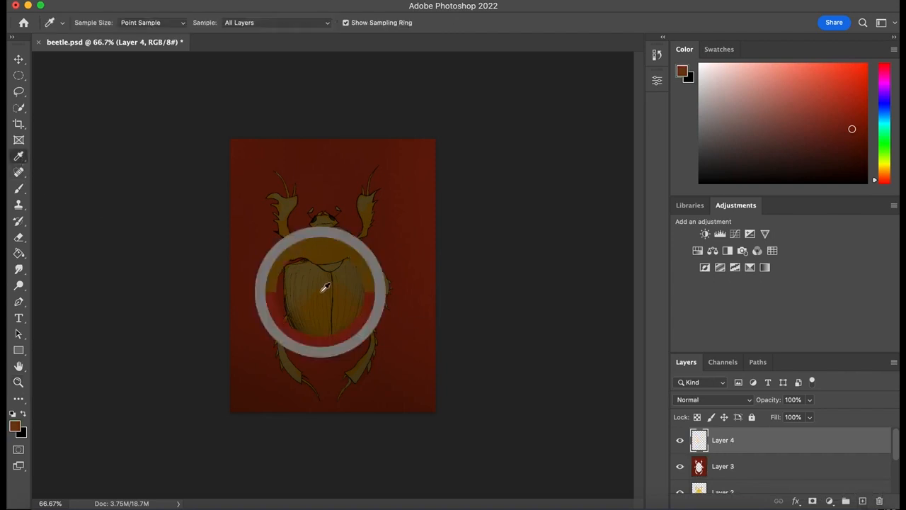
{"action": "left_click", "coordinate": [772, 121]}
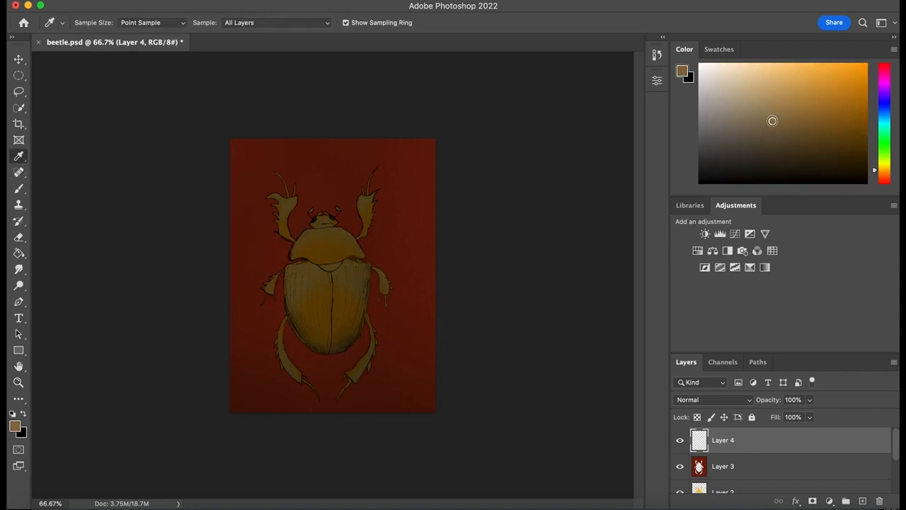
{"action": "left_click", "coordinate": [884, 165]}
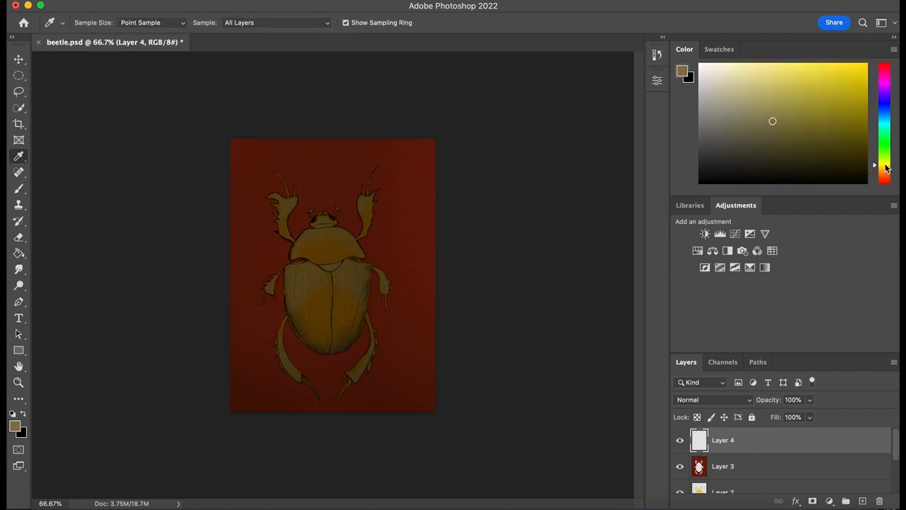
{"action": "left_click", "coordinate": [883, 177]}
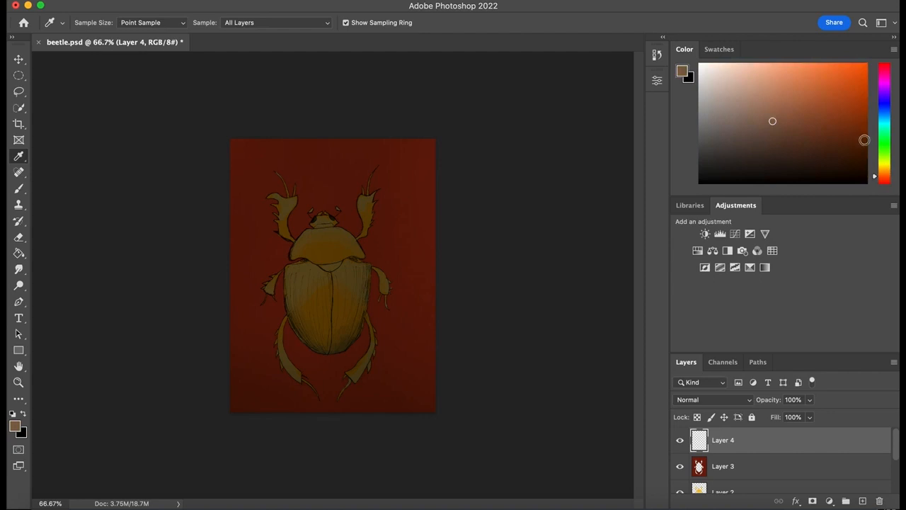
{"action": "left_click_drag", "start_coordinate": [885, 175], "coordinate": [877, 168]}
{"action": "left_click", "coordinate": [841, 113]}
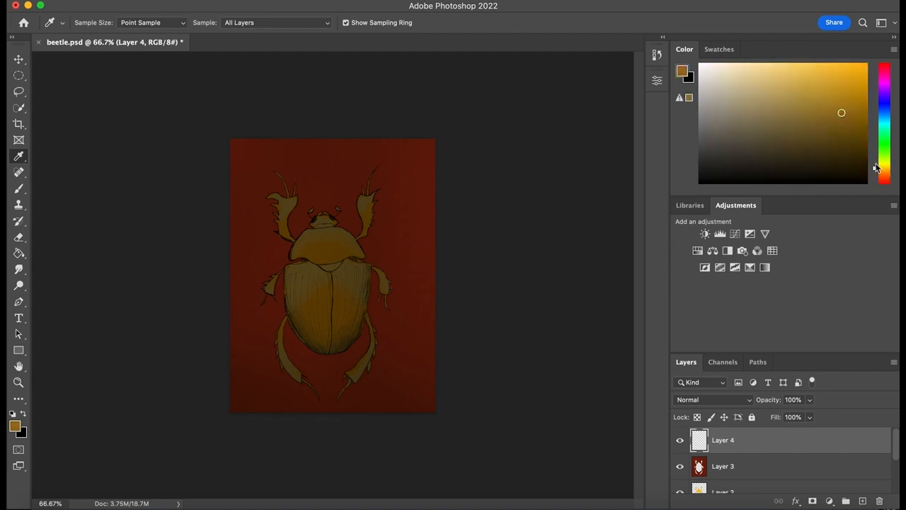
{"action": "left_click", "coordinate": [884, 172]}
{"action": "left_click_drag", "start_coordinate": [841, 113], "coordinate": [855, 127]}
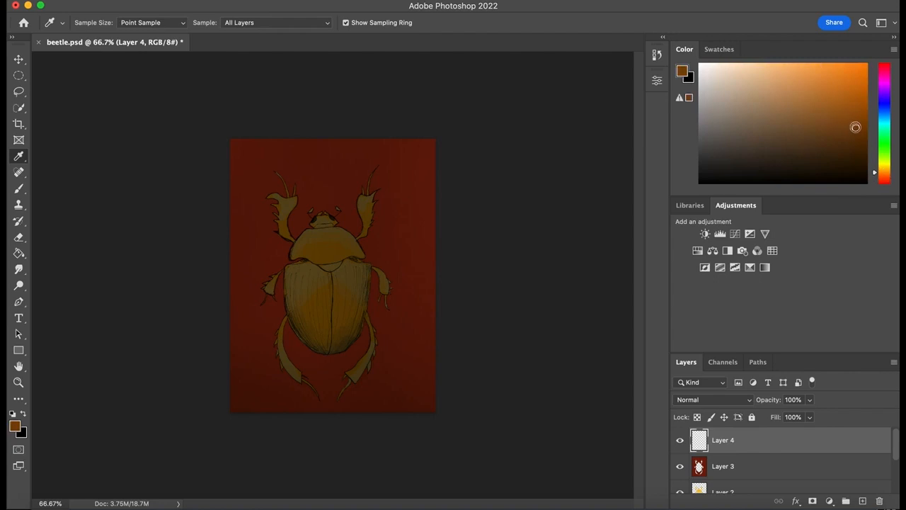
{"action": "left_click", "coordinate": [820, 138]}
{"action": "left_click", "coordinate": [768, 116]}
{"action": "key", "text": "b"}
{"action": "left_click", "coordinate": [96, 23]}
{"action": "left_click", "coordinate": [187, 317]}
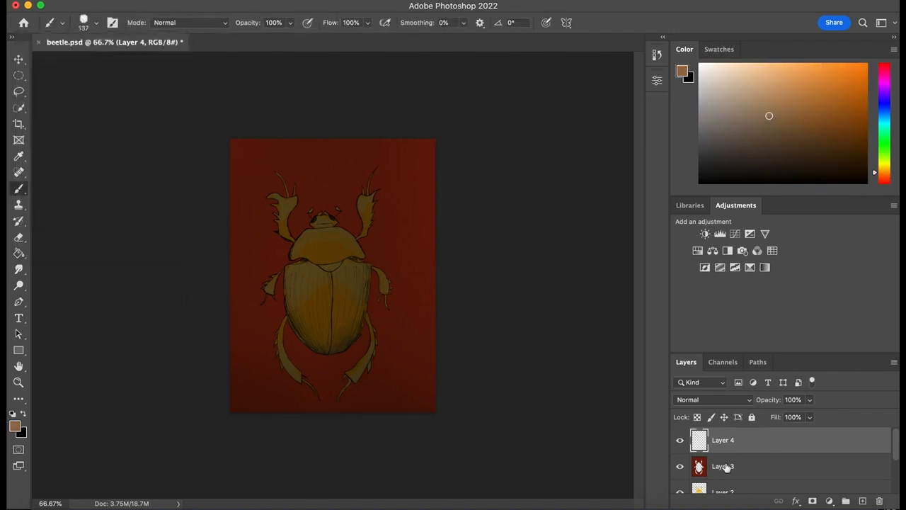
Try the brown paint over the beetle on Layer 4 in Hard Light and Multiply modes, and delete the layer.
{"action": "left_click", "coordinate": [746, 400]}
{"action": "mouse_move", "coordinate": [699, 499]}
{"action": "left_click", "coordinate": [694, 448]}
{"action": "left_click", "coordinate": [751, 400]}
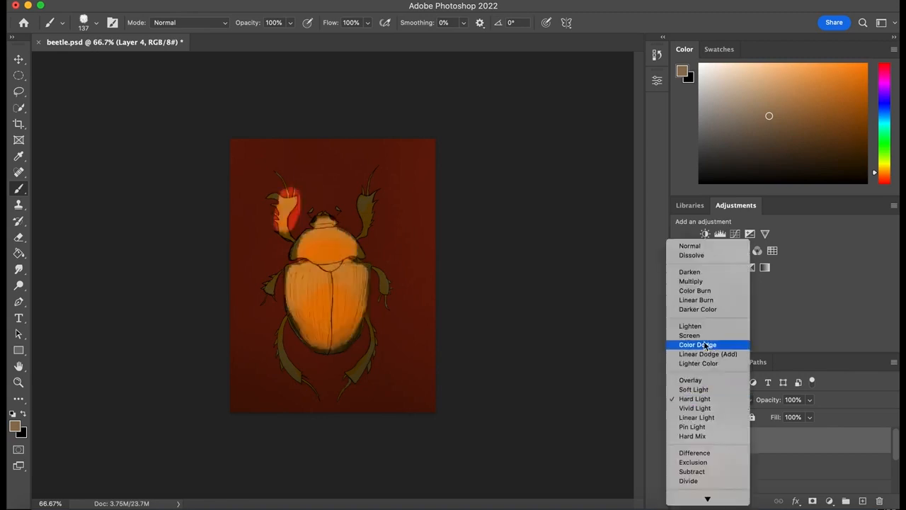
{"action": "left_click", "coordinate": [690, 281]}
{"action": "left_click", "coordinate": [879, 501]}
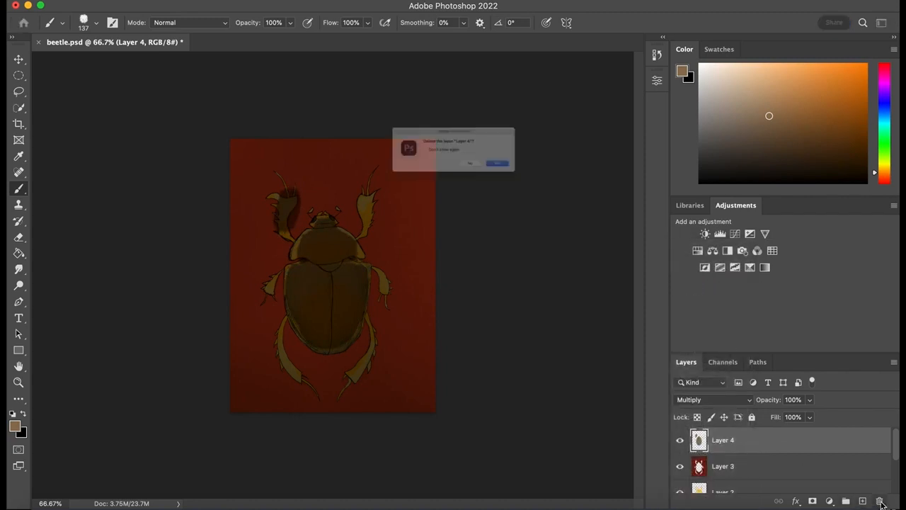
{"action": "left_click", "coordinate": [544, 178]}
Add a new layer above Layer 3 in Multiply mode and paint brown shading on the left wing case.
{"action": "left_click", "coordinate": [862, 501]}
{"action": "left_click", "coordinate": [751, 399]}
{"action": "left_click", "coordinate": [688, 431]}
{"action": "mouse_move", "coordinate": [293, 260]}
{"action": "left_mouse_down"}
{"action": "mouse_move", "coordinate": [294, 296]}
{"action": "mouse_move", "coordinate": [306, 331]}
{"action": "mouse_move", "coordinate": [328, 342]}
{"action": "mouse_move", "coordinate": [307, 315]}
{"action": "mouse_move", "coordinate": [328, 309]}
{"action": "left_mouse_up"}
Smudge the wing case shading at 43 px and brush brown shading onto the pronotum.
{"action": "left_click", "coordinate": [19, 270]}
{"action": "left_click", "coordinate": [97, 23]}
{"action": "left_click", "coordinate": [96, 24]}
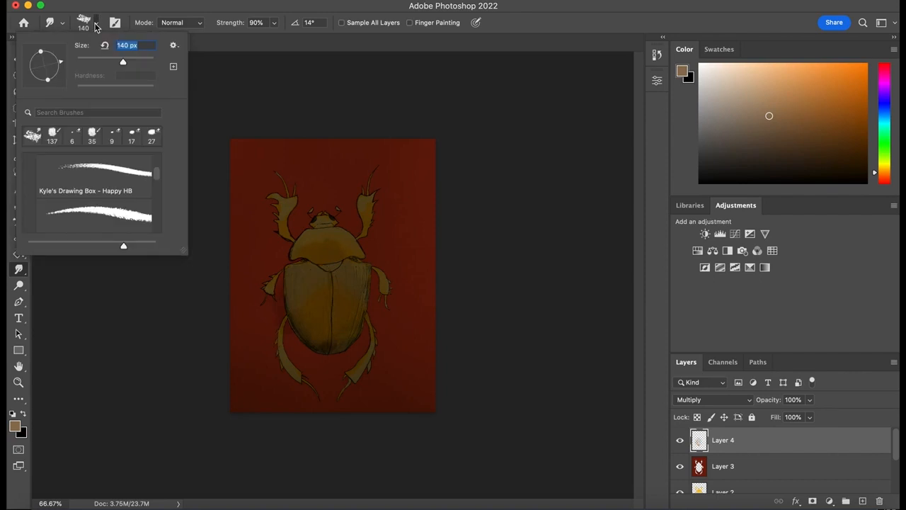
{"action": "left_click", "coordinate": [122, 2]}
{"action": "left_click", "coordinate": [140, 7]}
{"action": "left_click", "coordinate": [95, 26]}
{"action": "left_click", "coordinate": [93, 61]}
{"action": "mouse_move", "coordinate": [303, 299]}
{"action": "left_mouse_down"}
{"action": "mouse_move", "coordinate": [304, 276]}
{"action": "mouse_move", "coordinate": [319, 321]}
{"action": "left_mouse_up"}
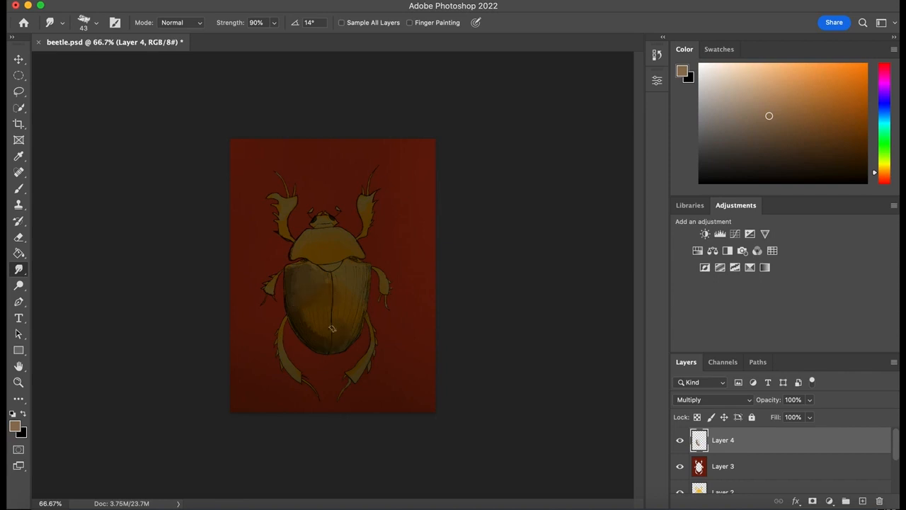
{"action": "key", "text": "b"}
{"action": "mouse_move", "coordinate": [317, 240]}
{"action": "left_mouse_down"}
{"action": "mouse_move", "coordinate": [319, 252]}
{"action": "mouse_move", "coordinate": [302, 249]}
{"action": "mouse_move", "coordinate": [334, 241]}
{"action": "left_mouse_up"}
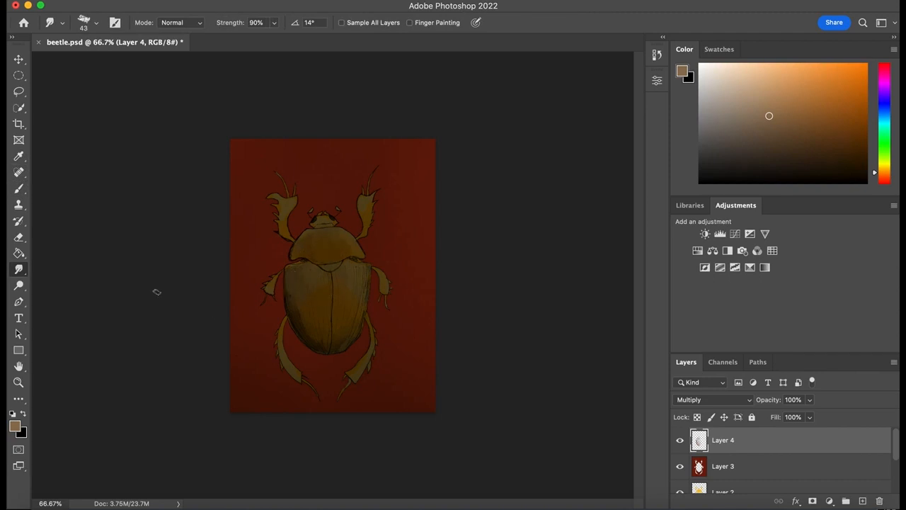
Shade the inner edges of the hind and middle legs with a 15 px brush and prepare to erase any spill.
{"action": "left_click", "coordinate": [20, 191]}
{"action": "left_click", "coordinate": [18, 383]}
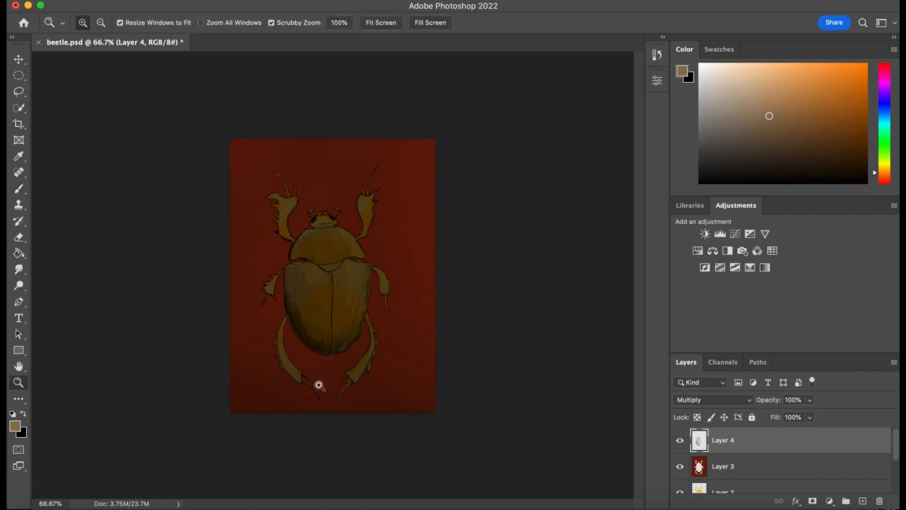
{"action": "left_click_drag", "start_coordinate": [319, 384], "coordinate": [557, 469]}
{"action": "scroll", "coordinate": [639, 320], "scroll_direction": "down", "scroll_amount": 5}
{"action": "key", "text": "b"}
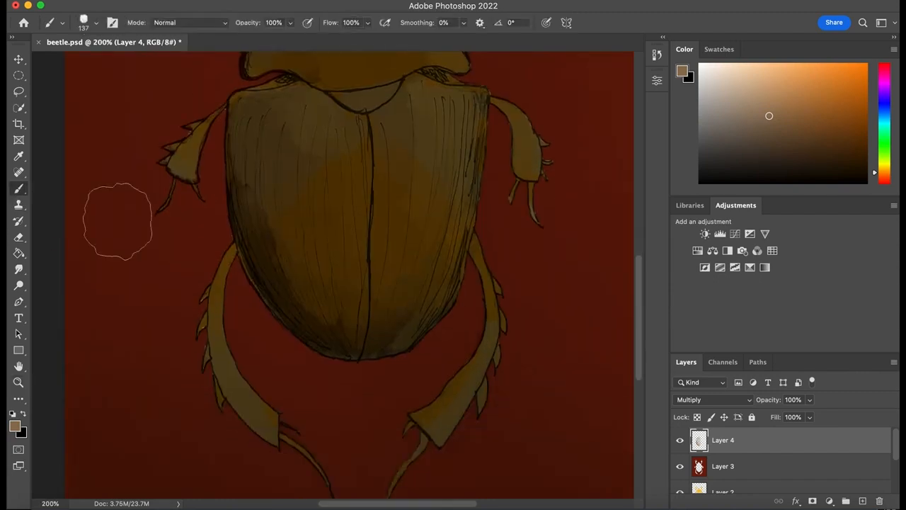
{"action": "left_click", "coordinate": [96, 23]}
{"action": "left_click_drag", "start_coordinate": [86, 62], "coordinate": [82, 62]}
{"action": "left_click", "coordinate": [236, 249]}
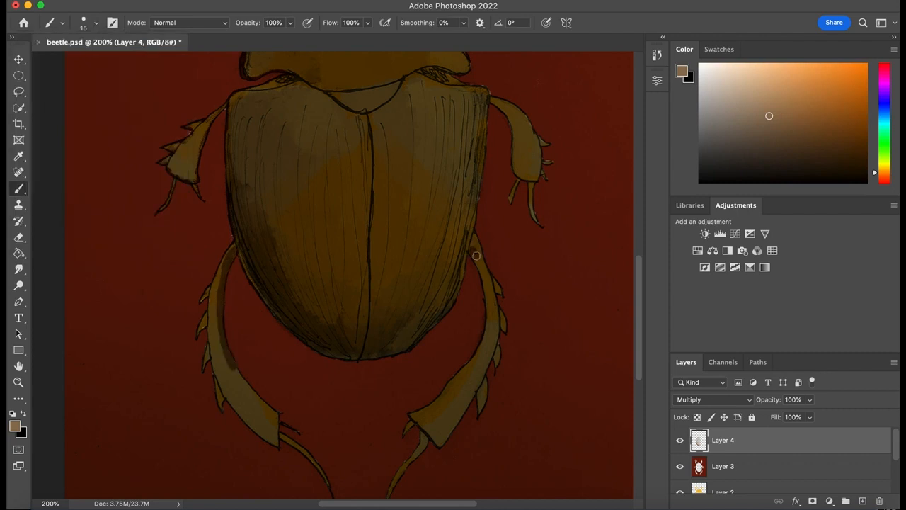
{"action": "left_click_drag", "start_coordinate": [483, 342], "coordinate": [470, 372]}
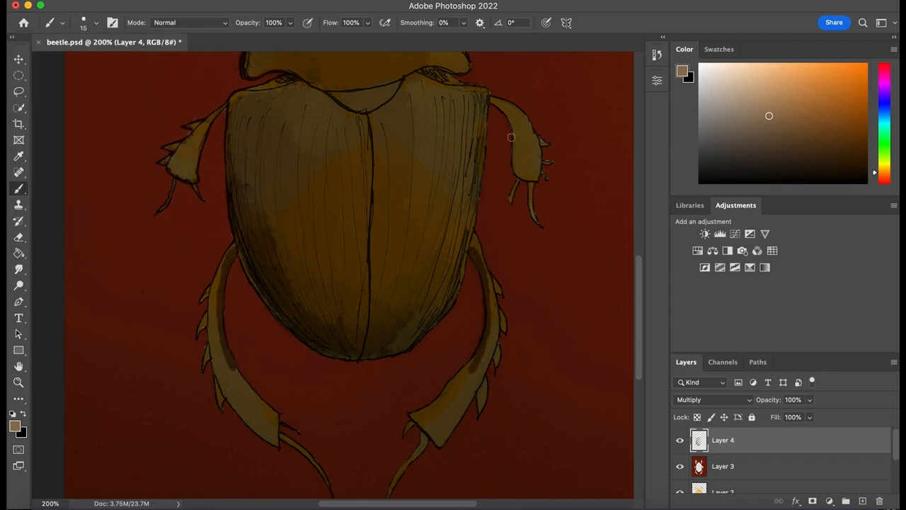
{"action": "left_click_drag", "start_coordinate": [195, 161], "coordinate": [208, 124]}
{"action": "key", "text": "e"}
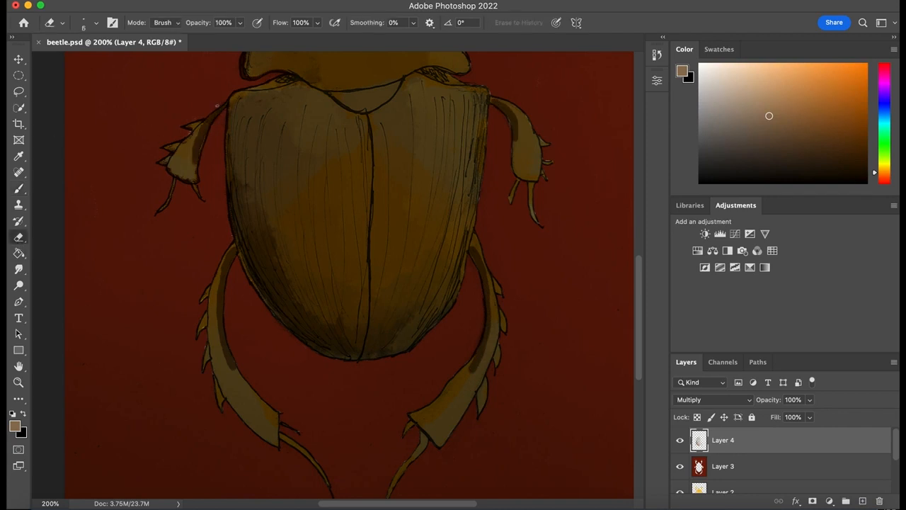
Brush brown shading onto the bases of both front legs and the joints between the pronotum and wing cases.
{"action": "left_click", "coordinate": [21, 191]}
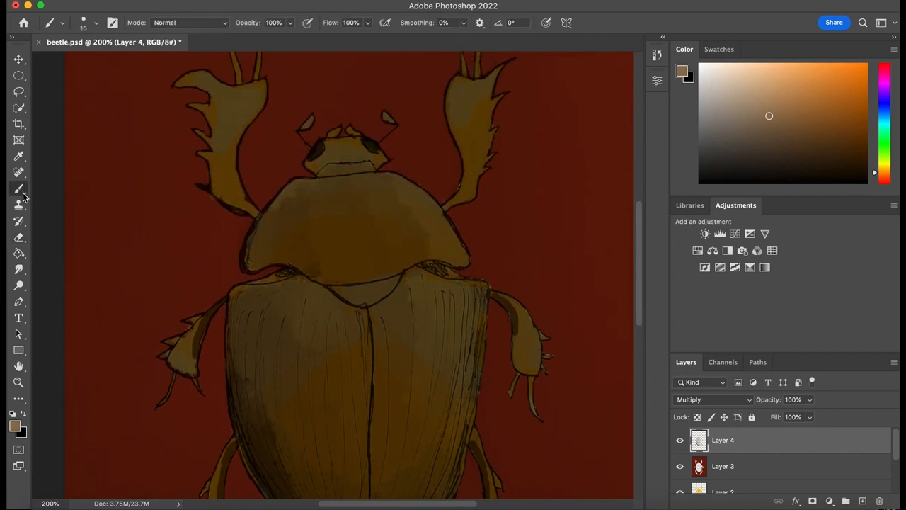
{"action": "mouse_move", "coordinate": [223, 194]}
{"action": "left_mouse_down"}
{"action": "mouse_move", "coordinate": [248, 208]}
{"action": "mouse_move", "coordinate": [220, 193]}
{"action": "left_mouse_up"}
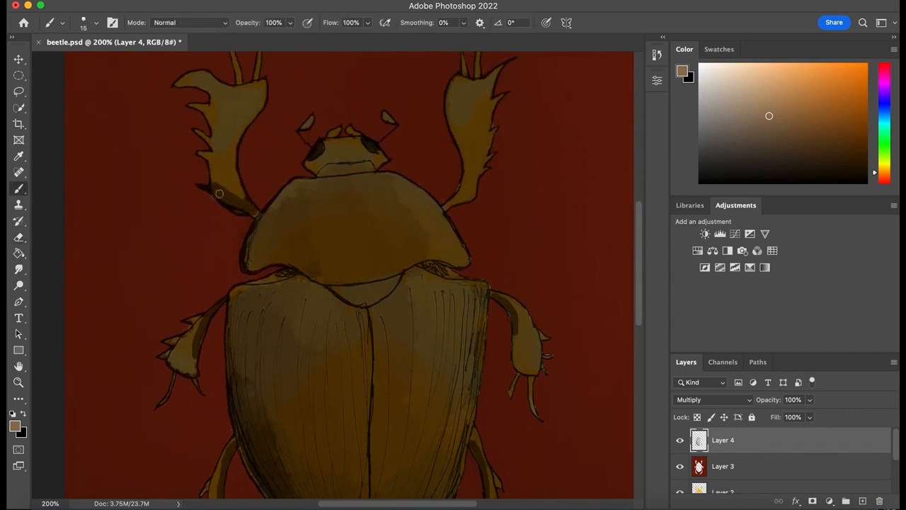
{"action": "left_click_drag", "start_coordinate": [448, 206], "coordinate": [473, 188]}
{"action": "left_click_drag", "start_coordinate": [431, 267], "coordinate": [432, 265]}
{"action": "left_click_drag", "start_coordinate": [277, 276], "coordinate": [254, 283]}
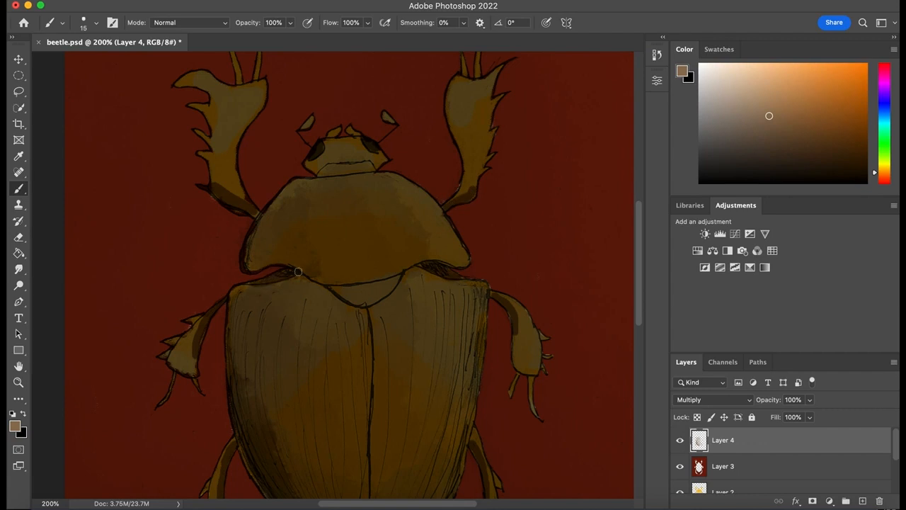
Shade the pronotum's left and lower edges, the small plate beneath it, and the base of the head.
{"action": "mouse_move", "coordinate": [256, 234]}
{"action": "left_mouse_down"}
{"action": "mouse_move", "coordinate": [251, 259]}
{"action": "mouse_move", "coordinate": [284, 260]}
{"action": "left_mouse_up"}
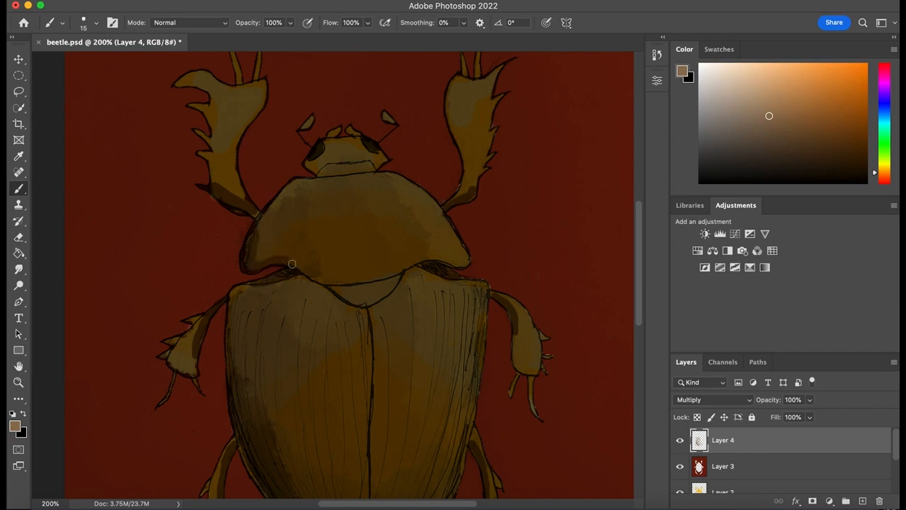
{"action": "mouse_move", "coordinate": [434, 259]}
{"action": "left_mouse_down"}
{"action": "mouse_move", "coordinate": [389, 279]}
{"action": "mouse_move", "coordinate": [323, 281]}
{"action": "mouse_move", "coordinate": [358, 297]}
{"action": "mouse_move", "coordinate": [400, 284]}
{"action": "mouse_move", "coordinate": [368, 300]}
{"action": "left_mouse_up"}
{"action": "left_click_drag", "start_coordinate": [327, 172], "coordinate": [369, 168]}
Choose a pale cream foreground colour for the highlights and add a new layer above Layer 4.
{"action": "left_click", "coordinate": [20, 383]}
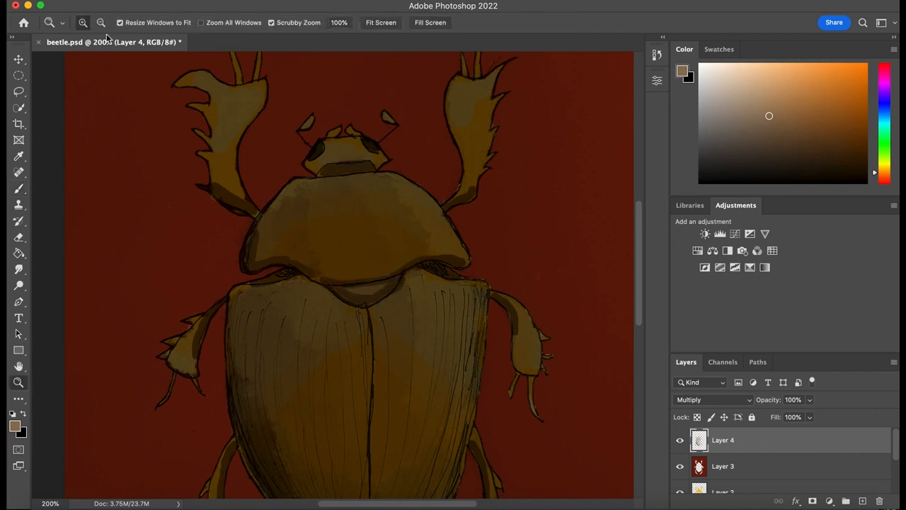
{"action": "left_click", "coordinate": [100, 22]}
{"action": "left_click", "coordinate": [328, 247]}
{"action": "left_click", "coordinate": [328, 247]}
{"action": "left_click", "coordinate": [327, 247]}
{"action": "left_click", "coordinate": [328, 247]}
{"action": "left_click", "coordinate": [722, 73]}
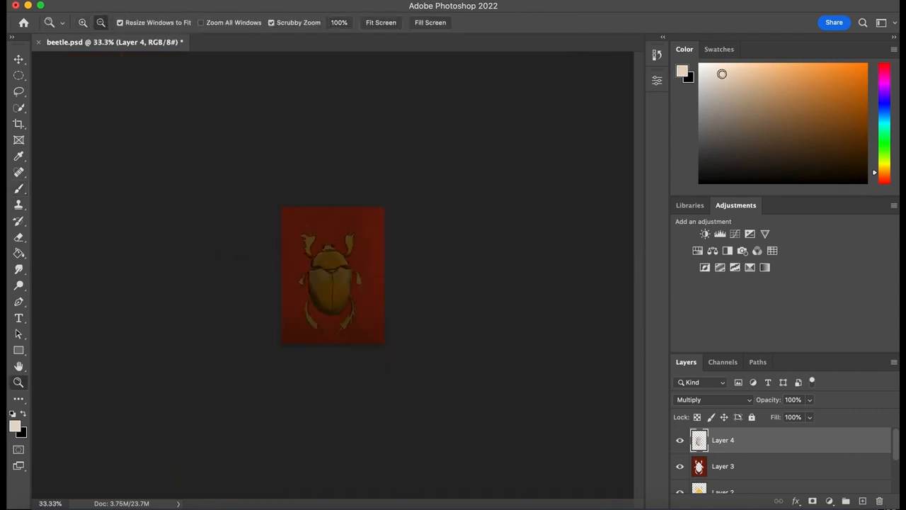
{"action": "left_click", "coordinate": [83, 22]}
{"action": "left_click", "coordinate": [278, 314]}
{"action": "left_click", "coordinate": [278, 314]}
{"action": "left_click", "coordinate": [278, 314]}
{"action": "left_click", "coordinate": [21, 190]}
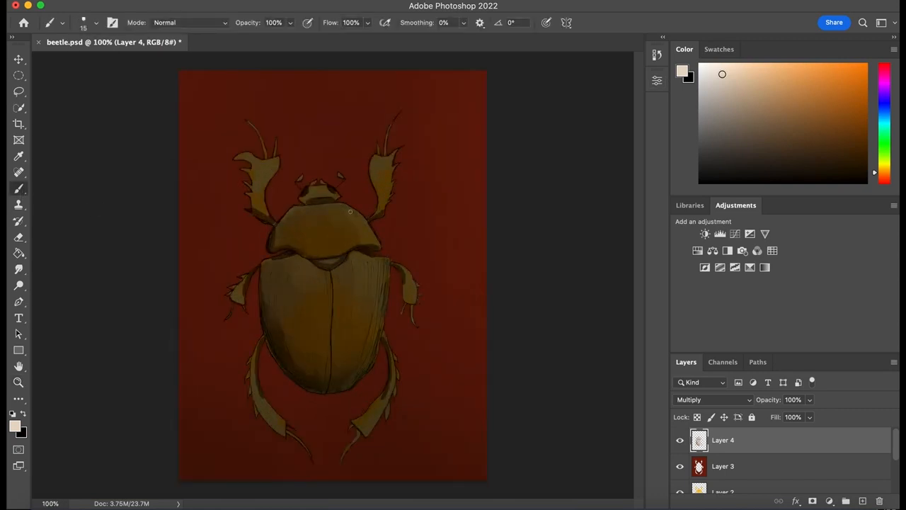
{"action": "left_click", "coordinate": [704, 68]}
{"action": "left_click", "coordinate": [862, 500]}
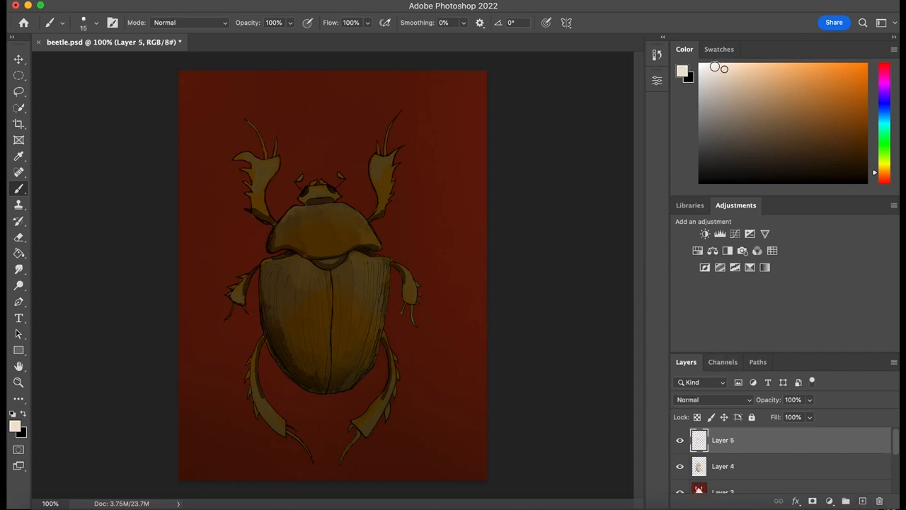
Try a cream highlight on the pronotum with Layer 5 in Hard Light mode, and undo the stroke.
{"action": "left_click", "coordinate": [125, 3]}
{"action": "left_click", "coordinate": [138, 9]}
{"action": "left_click", "coordinate": [705, 400]}
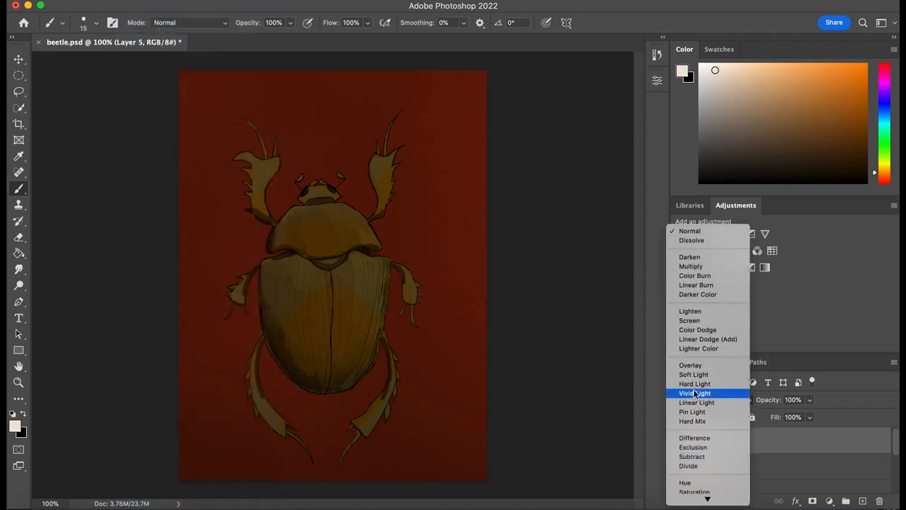
{"action": "left_click", "coordinate": [693, 384]}
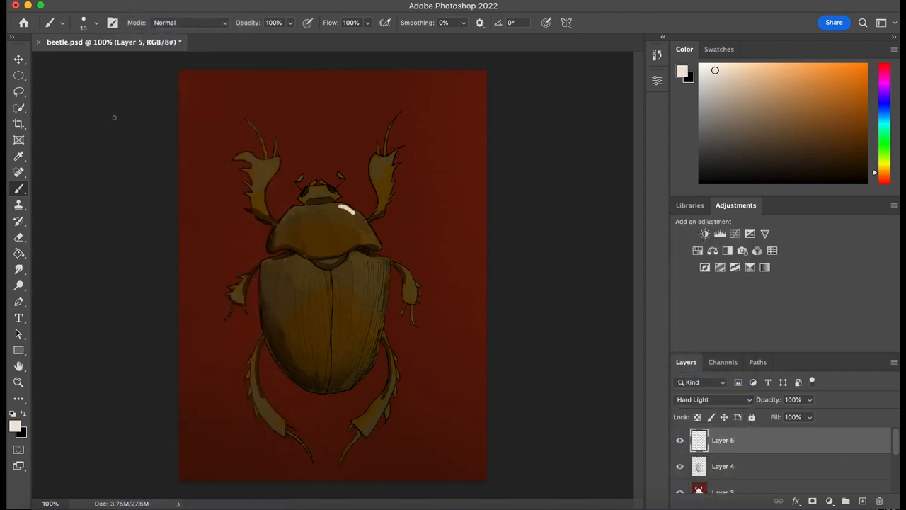
{"action": "left_click", "coordinate": [95, 22]}
{"action": "left_click", "coordinate": [125, 2]}
{"action": "left_click", "coordinate": [138, 9]}
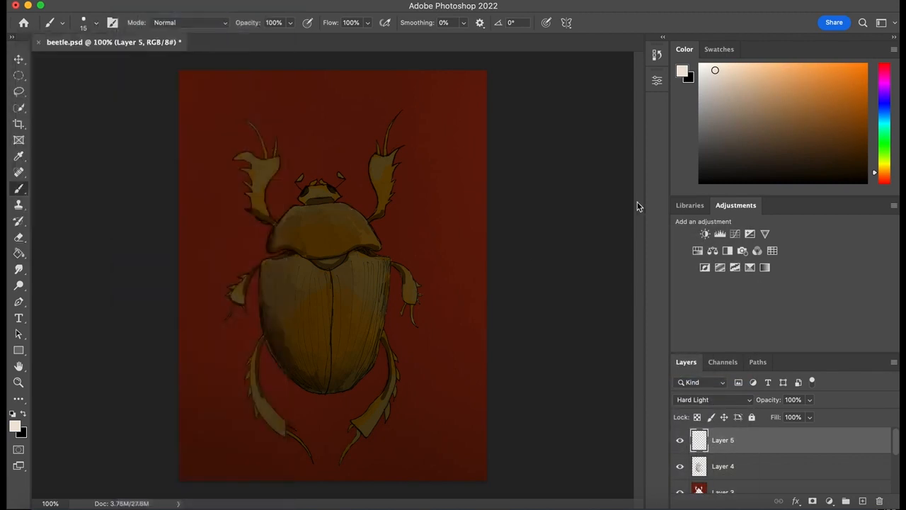
Set Layer 5 to Soft Light, paint a cream highlight on the pronotum's upper right, and smudge it.
{"action": "left_click", "coordinate": [748, 400]}
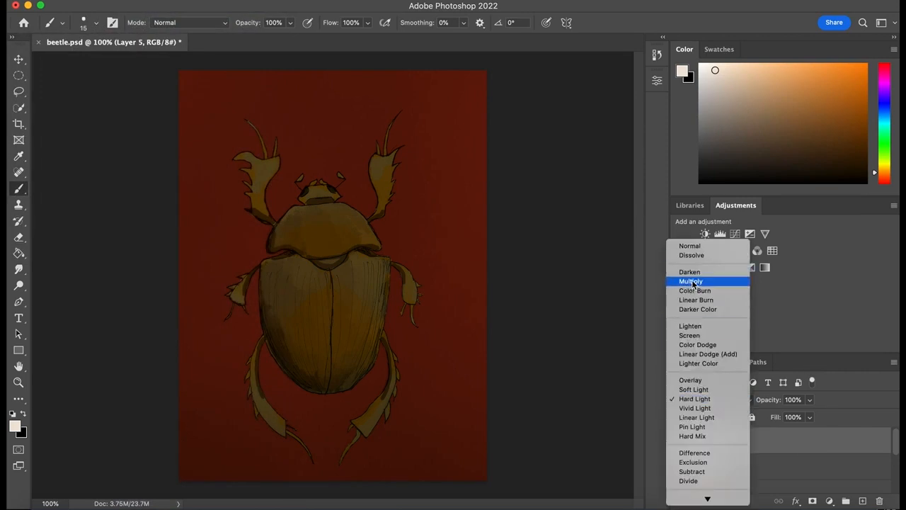
{"action": "left_click", "coordinate": [694, 389]}
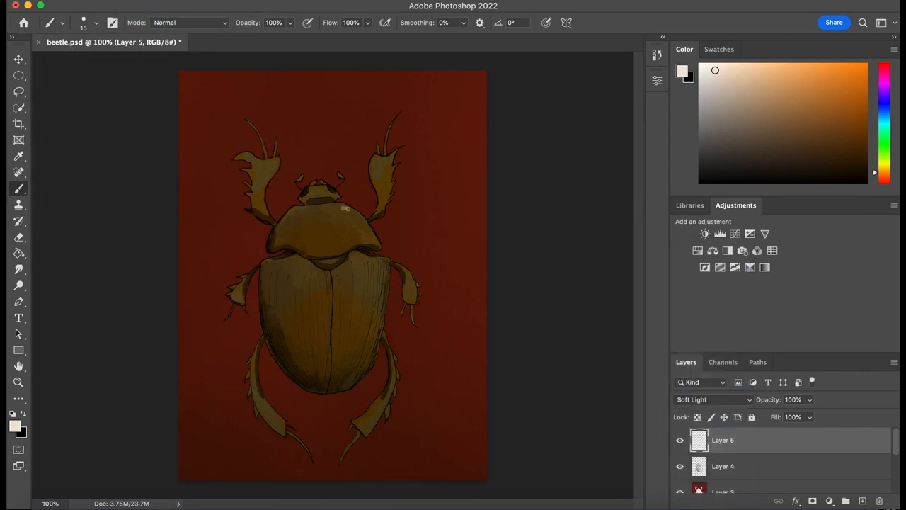
{"action": "left_click", "coordinate": [18, 269]}
{"action": "mouse_move", "coordinate": [335, 210]}
{"action": "left_mouse_down"}
{"action": "mouse_move", "coordinate": [322, 209]}
{"action": "mouse_move", "coordinate": [340, 216]}
{"action": "mouse_move", "coordinate": [319, 240]}
{"action": "left_mouse_up"}
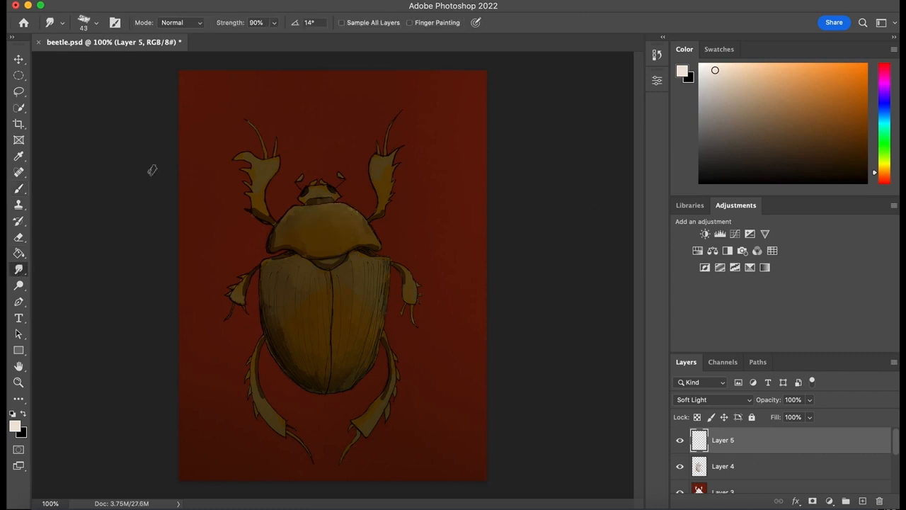
Set Layer 5's opacity to 61% and paint a broader cream highlight on the pronotum with a 73 px brush.
{"action": "left_click", "coordinate": [18, 188]}
{"action": "left_click", "coordinate": [96, 24]}
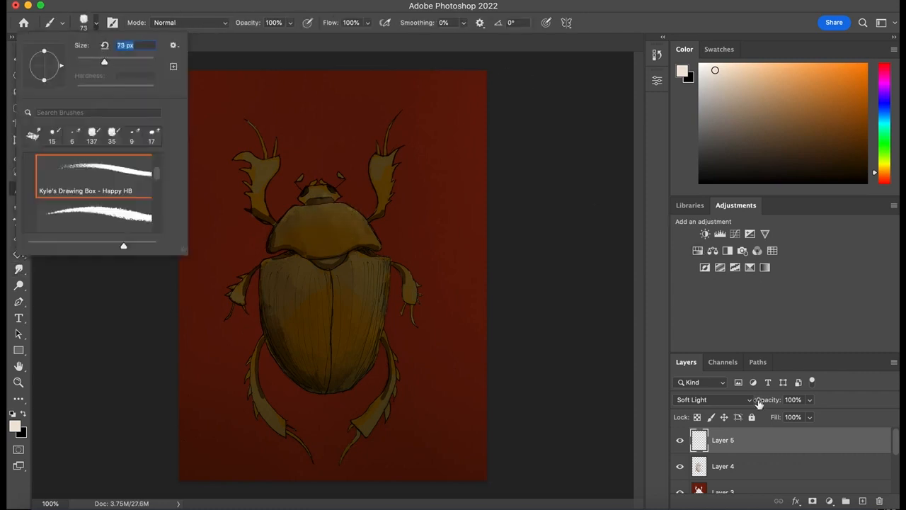
{"action": "left_click", "coordinate": [751, 400]}
{"action": "left_click", "coordinate": [809, 399]}
{"action": "left_click", "coordinate": [346, 260]}
{"action": "mouse_move", "coordinate": [331, 216]}
{"action": "left_mouse_down"}
{"action": "mouse_move", "coordinate": [352, 225]}
{"action": "mouse_move", "coordinate": [329, 214]}
{"action": "mouse_move", "coordinate": [356, 222]}
{"action": "mouse_move", "coordinate": [317, 208]}
{"action": "left_mouse_up"}
Set the Smudge tool's size to 22 px and blend the pronotum highlight.
{"action": "left_click", "coordinate": [18, 273]}
{"action": "left_click", "coordinate": [97, 23]}
{"action": "type", "text": "22"}
{"action": "key", "text": "Return"}
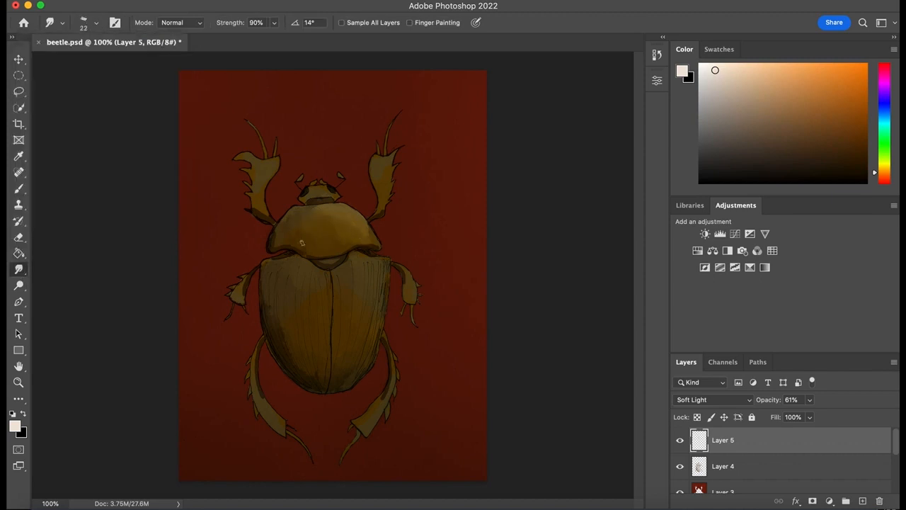
Paint a cream highlight down the right wing case, smudge it, and return to the Brush.
{"action": "left_click", "coordinate": [19, 191]}
{"action": "mouse_move", "coordinate": [365, 269]}
{"action": "left_mouse_down"}
{"action": "mouse_move", "coordinate": [366, 313]}
{"action": "mouse_move", "coordinate": [366, 277]}
{"action": "mouse_move", "coordinate": [347, 296]}
{"action": "mouse_move", "coordinate": [367, 307]}
{"action": "left_mouse_up"}
{"action": "left_click", "coordinate": [18, 269]}
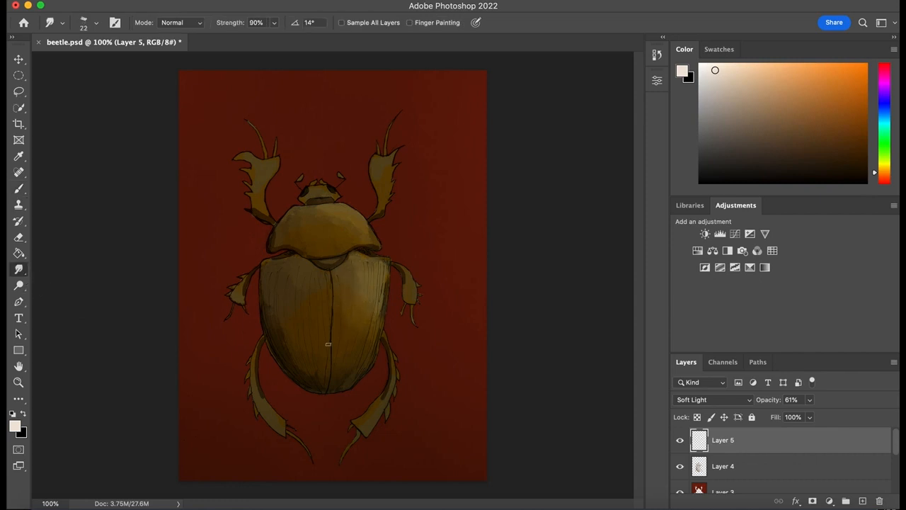
{"action": "key", "text": "b"}
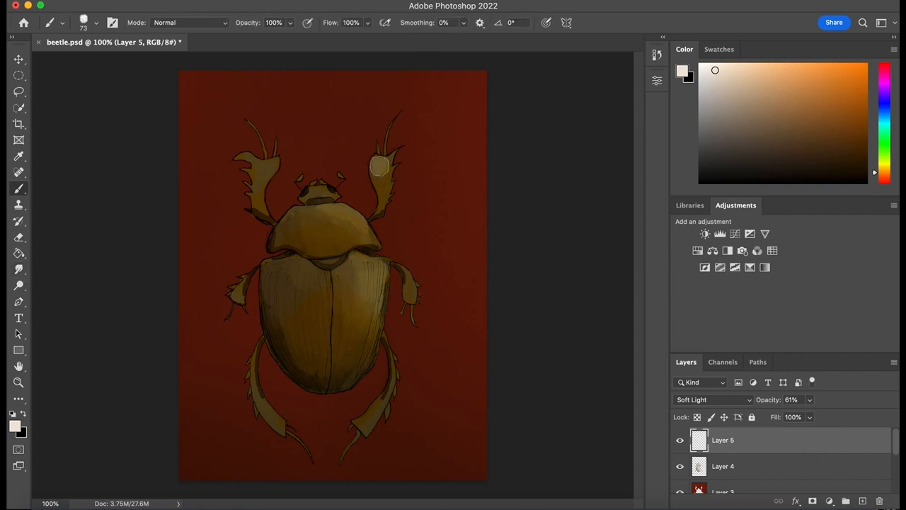
Paint cream highlights on both front legs and the head, and smudge each one to blend it.
{"action": "left_click", "coordinate": [19, 269]}
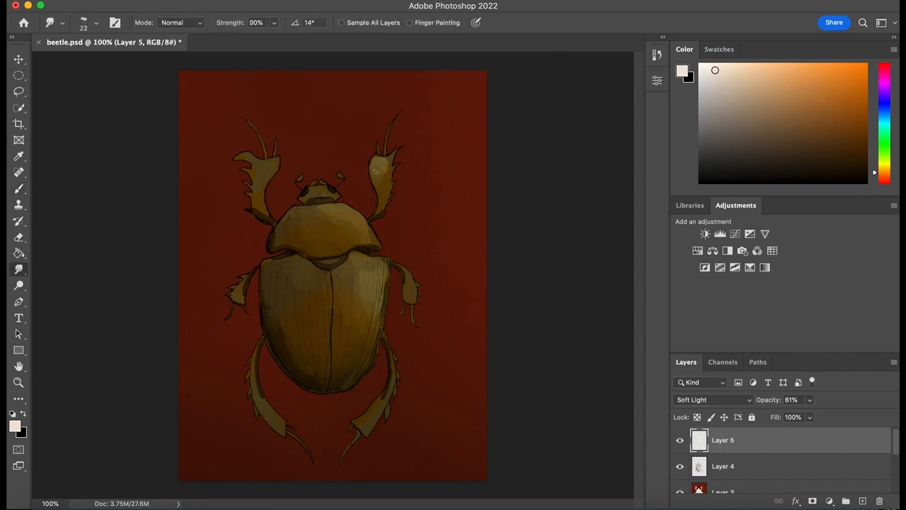
{"action": "key", "text": "b"}
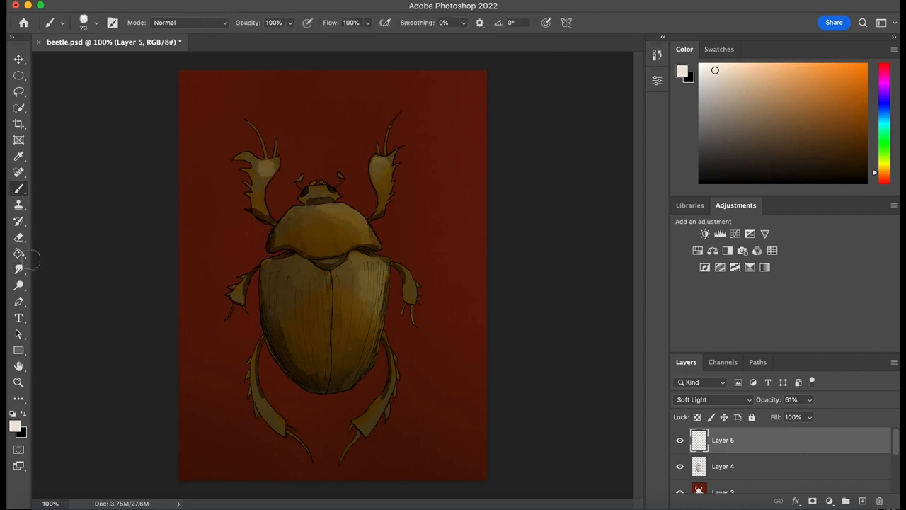
{"action": "left_click", "coordinate": [19, 269]}
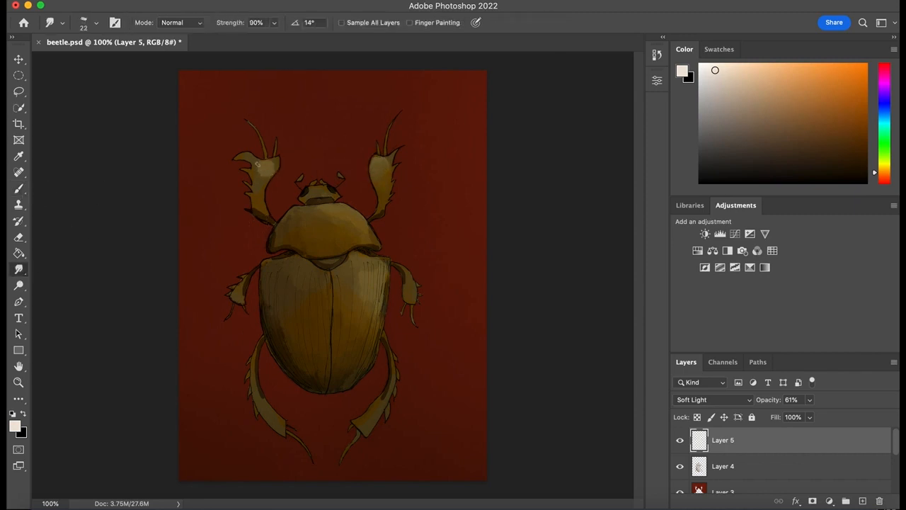
{"action": "left_click", "coordinate": [19, 188]}
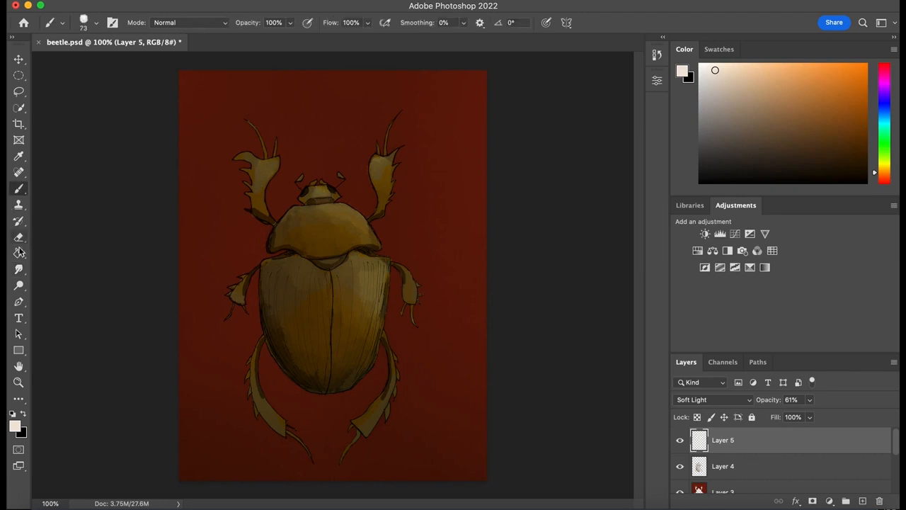
{"action": "left_click", "coordinate": [18, 269]}
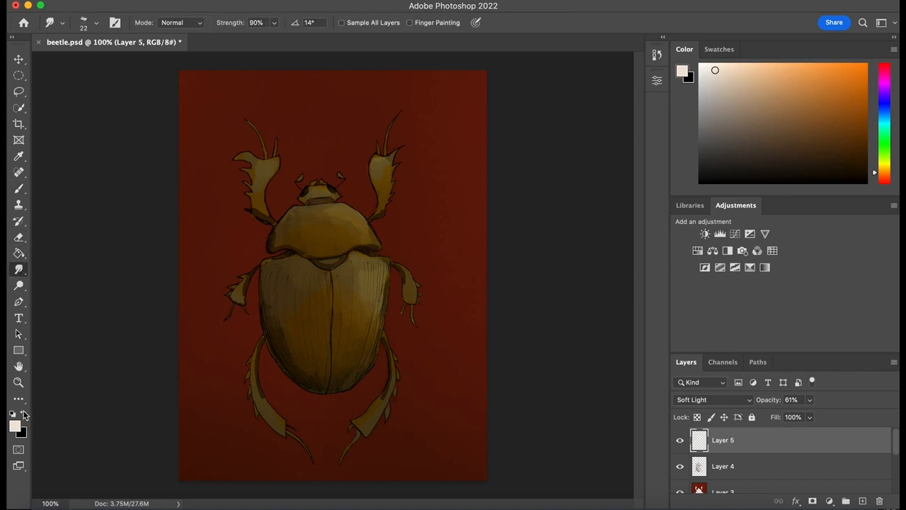
Sample the red background between the hind legs and darken it to a very dark red as the foreground colour.
{"action": "left_click", "coordinate": [18, 383]}
{"action": "left_click", "coordinate": [101, 22]}
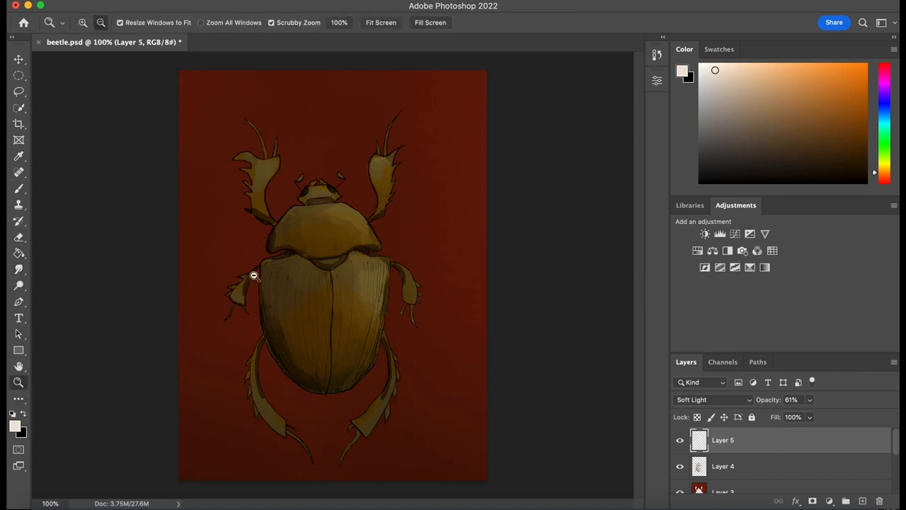
{"action": "left_click", "coordinate": [254, 276]}
{"action": "left_click", "coordinate": [254, 276]}
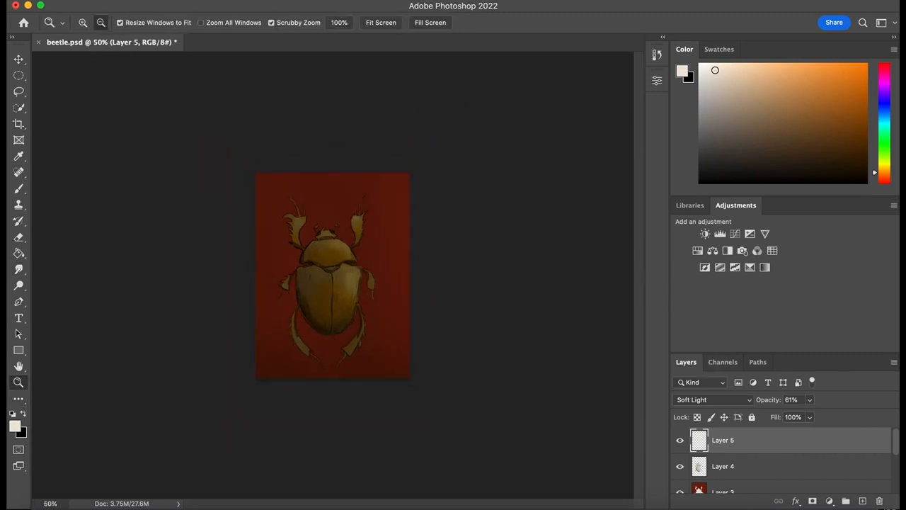
{"action": "left_click", "coordinate": [83, 21]}
{"action": "left_click_drag", "start_coordinate": [352, 340], "coordinate": [406, 336]}
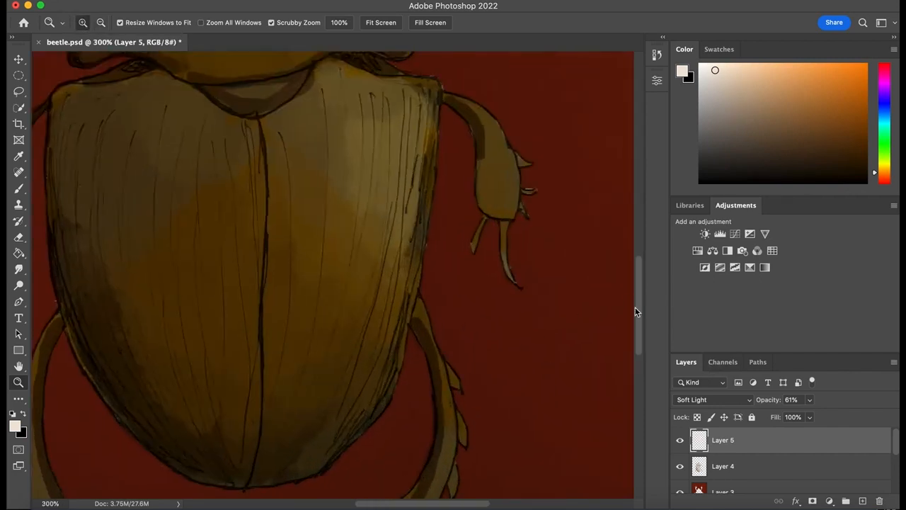
{"action": "left_click_drag", "start_coordinate": [639, 309], "coordinate": [639, 328]}
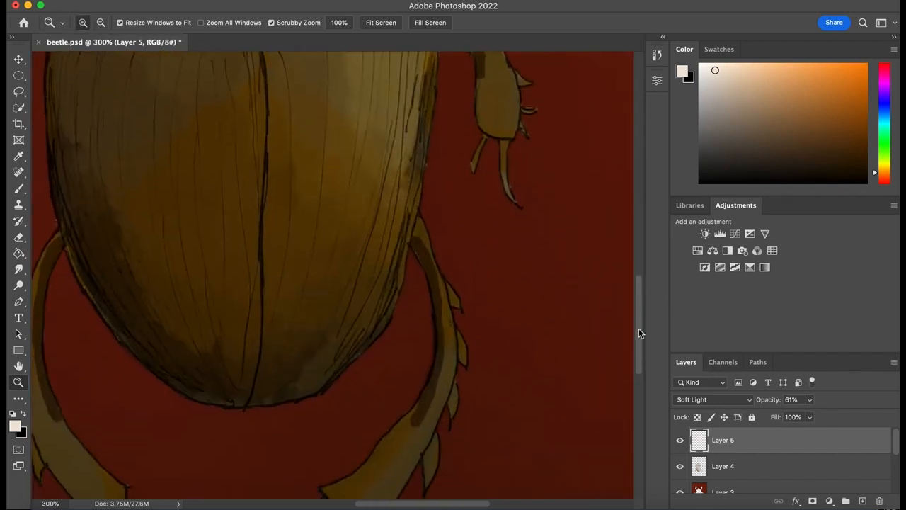
{"action": "left_click", "coordinate": [19, 156]}
{"action": "left_click", "coordinate": [346, 433]}
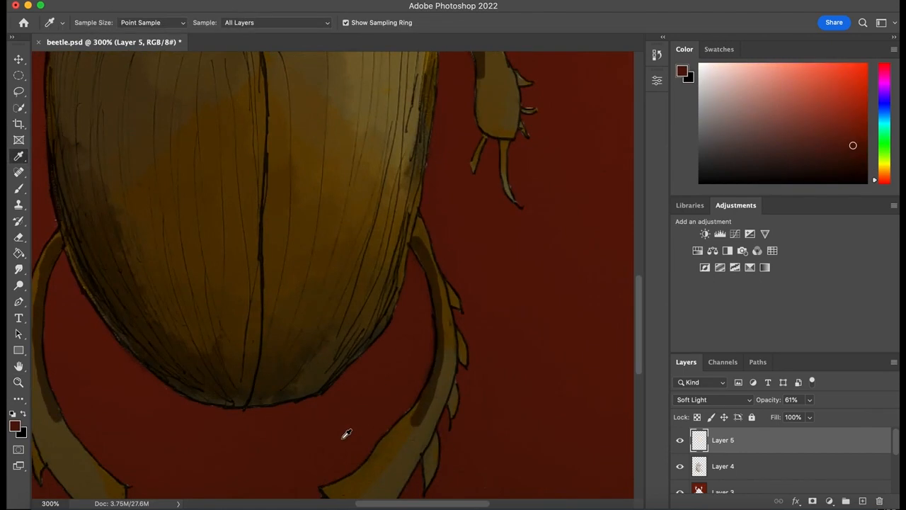
{"action": "left_click", "coordinate": [847, 166]}
Set the brush size to 17 px and paint a dark red cast shadow beneath the abdomen between the hind legs.
{"action": "left_click", "coordinate": [20, 188]}
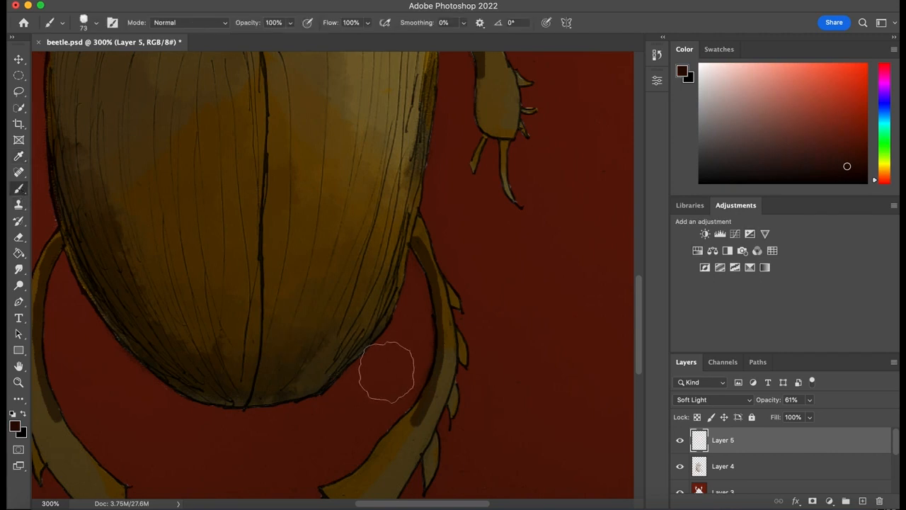
{"action": "left_click", "coordinate": [96, 23]}
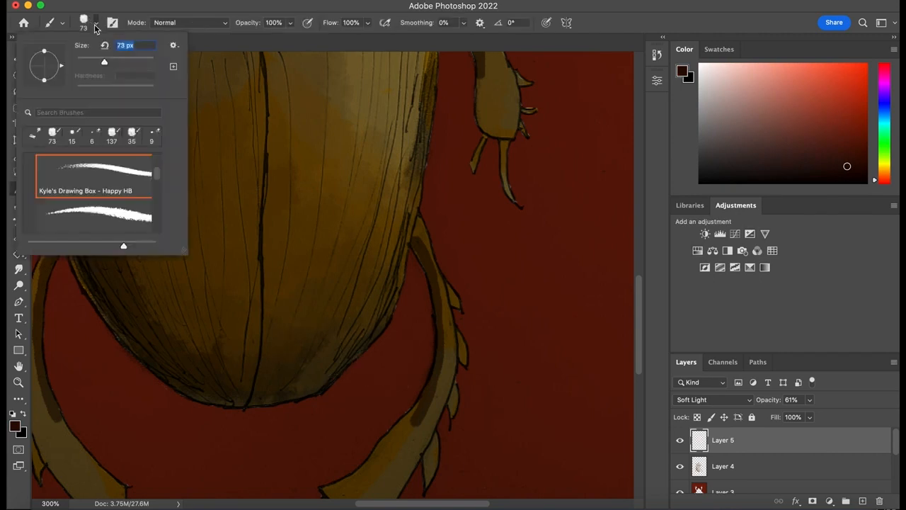
{"action": "left_click_drag", "start_coordinate": [92, 64], "coordinate": [82, 62]}
{"action": "left_click", "coordinate": [409, 254]}
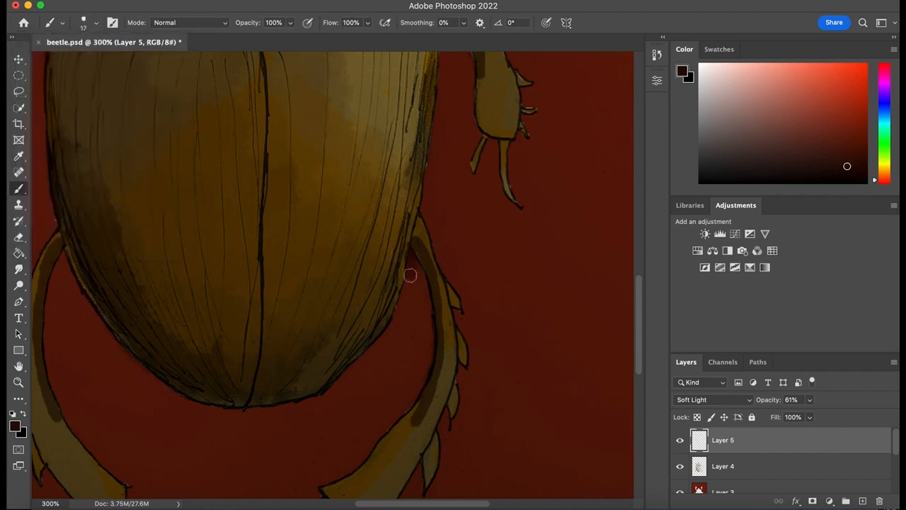
{"action": "mouse_move", "coordinate": [407, 300]}
{"action": "left_mouse_down"}
{"action": "mouse_move", "coordinate": [392, 332]}
{"action": "mouse_move", "coordinate": [350, 372]}
{"action": "mouse_move", "coordinate": [354, 379]}
{"action": "mouse_move", "coordinate": [415, 297]}
{"action": "mouse_move", "coordinate": [421, 271]}
{"action": "mouse_move", "coordinate": [416, 364]}
{"action": "mouse_move", "coordinate": [358, 380]}
{"action": "mouse_move", "coordinate": [403, 338]}
{"action": "mouse_move", "coordinate": [295, 410]}
{"action": "left_mouse_up"}
{"action": "mouse_move", "coordinate": [62, 256]}
{"action": "left_mouse_down"}
{"action": "mouse_move", "coordinate": [54, 293]}
{"action": "mouse_move", "coordinate": [59, 269]}
{"action": "mouse_move", "coordinate": [106, 352]}
{"action": "mouse_move", "coordinate": [161, 389]}
{"action": "mouse_move", "coordinate": [217, 411]}
{"action": "mouse_move", "coordinate": [278, 409]}
{"action": "mouse_move", "coordinate": [220, 421]}
{"action": "mouse_move", "coordinate": [136, 384]}
{"action": "mouse_move", "coordinate": [61, 309]}
{"action": "mouse_move", "coordinate": [142, 381]}
{"action": "left_mouse_up"}
{"action": "mouse_move", "coordinate": [174, 415]}
{"action": "left_mouse_down"}
{"action": "mouse_move", "coordinate": [287, 428]}
{"action": "mouse_move", "coordinate": [362, 395]}
{"action": "mouse_move", "coordinate": [376, 373]}
{"action": "mouse_move", "coordinate": [357, 410]}
{"action": "mouse_move", "coordinate": [401, 393]}
{"action": "mouse_move", "coordinate": [420, 364]}
{"action": "mouse_move", "coordinate": [414, 390]}
{"action": "mouse_move", "coordinate": [415, 380]}
{"action": "mouse_move", "coordinate": [377, 410]}
{"action": "mouse_move", "coordinate": [208, 441]}
{"action": "mouse_move", "coordinate": [132, 401]}
{"action": "mouse_move", "coordinate": [219, 434]}
{"action": "mouse_move", "coordinate": [120, 395]}
{"action": "mouse_move", "coordinate": [55, 345]}
{"action": "mouse_move", "coordinate": [134, 394]}
{"action": "left_mouse_up"}
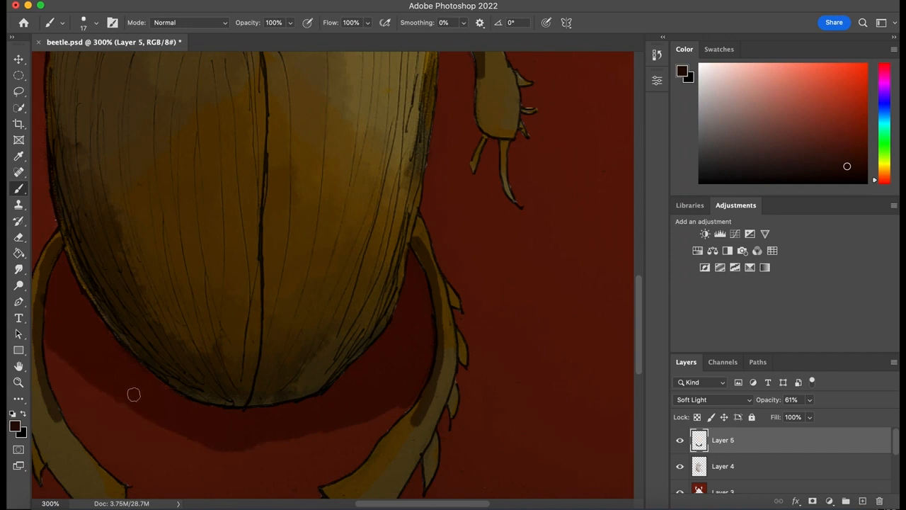
Paint dark red cast shadows on the background along both sides of the wing cases near the middle legs.
{"action": "left_click", "coordinate": [19, 382]}
{"action": "left_click", "coordinate": [281, 277], "text": "alt"}
{"action": "left_click", "coordinate": [281, 277], "text": "alt"}
{"action": "left_click", "coordinate": [281, 276], "text": "alt"}
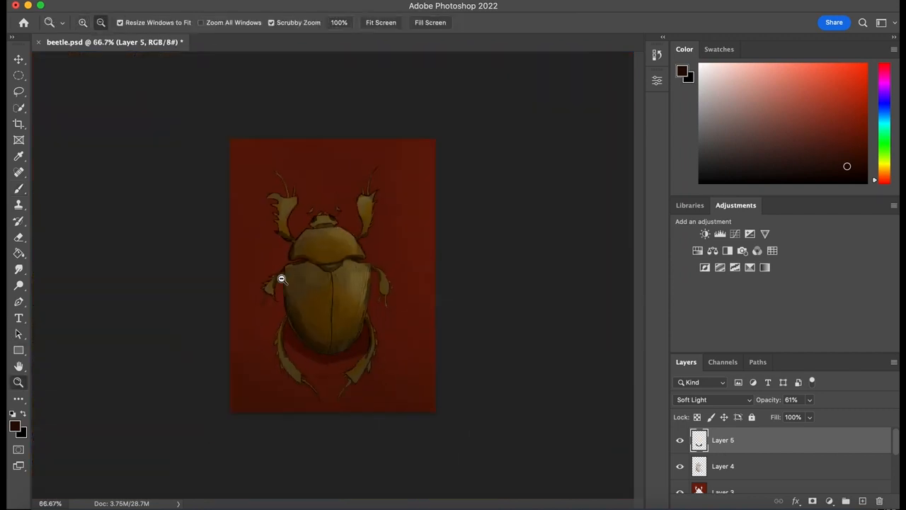
{"action": "double_click", "coordinate": [368, 290]}
{"action": "key", "text": "b"}
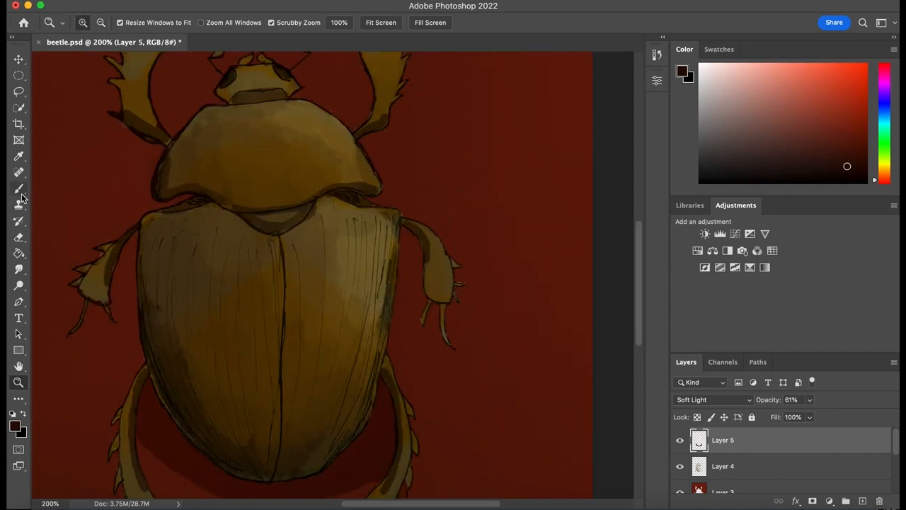
{"action": "mouse_move", "coordinate": [395, 342]}
{"action": "left_mouse_down"}
{"action": "mouse_move", "coordinate": [390, 350]}
{"action": "mouse_move", "coordinate": [405, 250]}
{"action": "mouse_move", "coordinate": [418, 242]}
{"action": "left_mouse_up"}
{"action": "left_click_drag", "start_coordinate": [405, 286], "coordinate": [400, 353]}
{"action": "left_click_drag", "start_coordinate": [118, 284], "coordinate": [136, 240]}
{"action": "mouse_move", "coordinate": [118, 299]}
{"action": "left_mouse_down"}
{"action": "mouse_move", "coordinate": [124, 271]}
{"action": "mouse_move", "coordinate": [135, 335]}
{"action": "mouse_move", "coordinate": [132, 244]}
{"action": "left_mouse_up"}
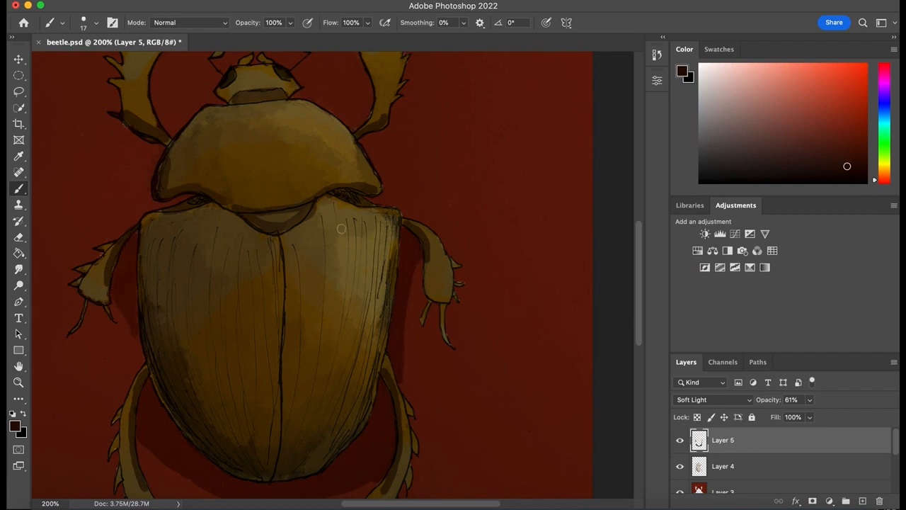
Paint dark red cast shadows on the background along both sides of the pronotum and up around the head.
{"action": "mouse_move", "coordinate": [154, 148]}
{"action": "left_mouse_down"}
{"action": "mouse_move", "coordinate": [153, 181]}
{"action": "mouse_move", "coordinate": [149, 146]}
{"action": "mouse_move", "coordinate": [146, 195]}
{"action": "mouse_move", "coordinate": [162, 204]}
{"action": "mouse_move", "coordinate": [190, 193]}
{"action": "mouse_move", "coordinate": [149, 209]}
{"action": "left_mouse_up"}
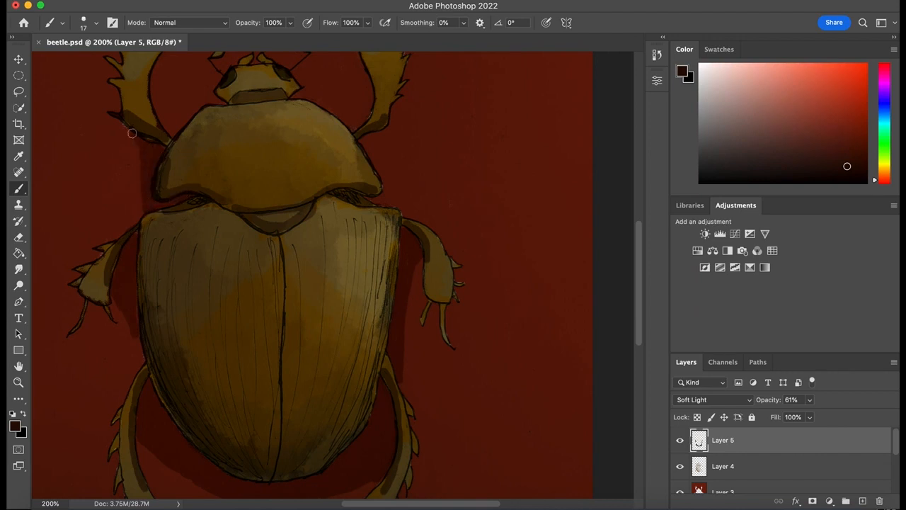
{"action": "mouse_move", "coordinate": [379, 132]}
{"action": "left_mouse_down"}
{"action": "mouse_move", "coordinate": [387, 193]}
{"action": "mouse_move", "coordinate": [365, 195]}
{"action": "left_mouse_up"}
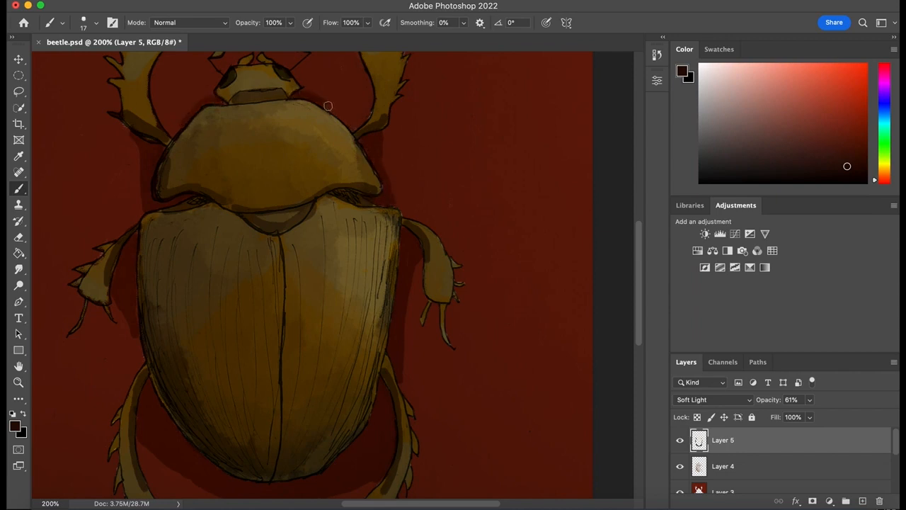
{"action": "left_click", "coordinate": [18, 382]}
{"action": "left_click", "coordinate": [101, 23]}
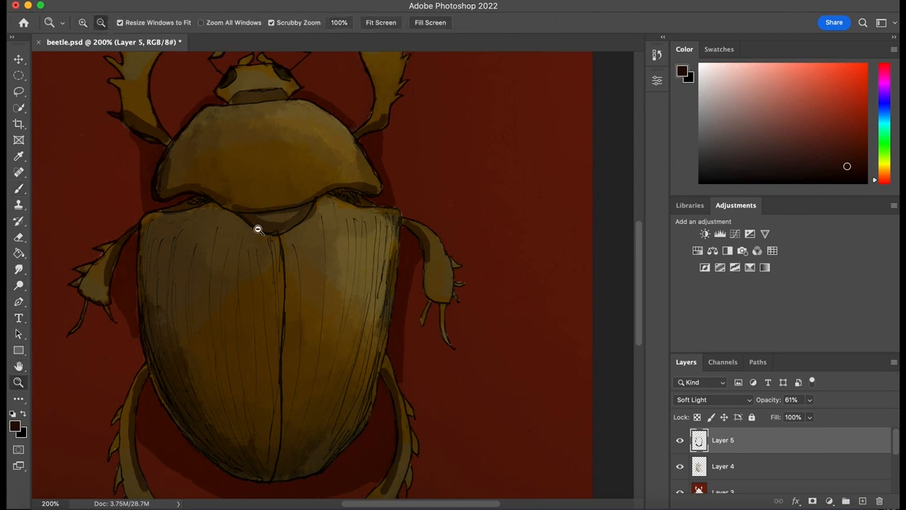
{"action": "left_click", "coordinate": [257, 228]}
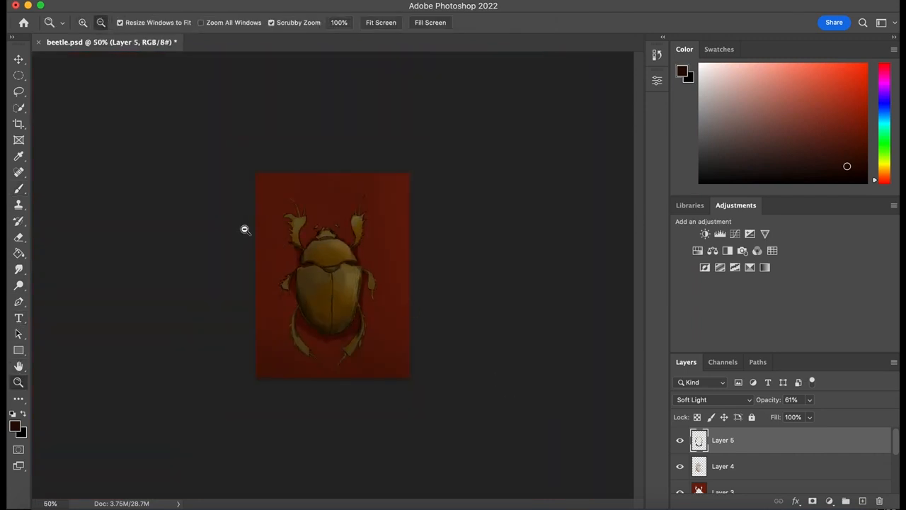
{"action": "left_click", "coordinate": [83, 23]}
{"action": "left_click", "coordinate": [327, 287]}
{"action": "left_click", "coordinate": [328, 288]}
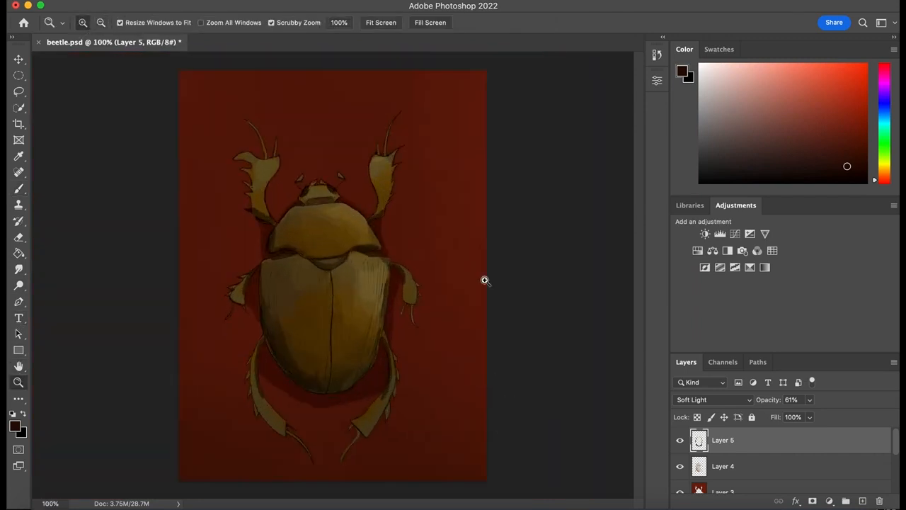